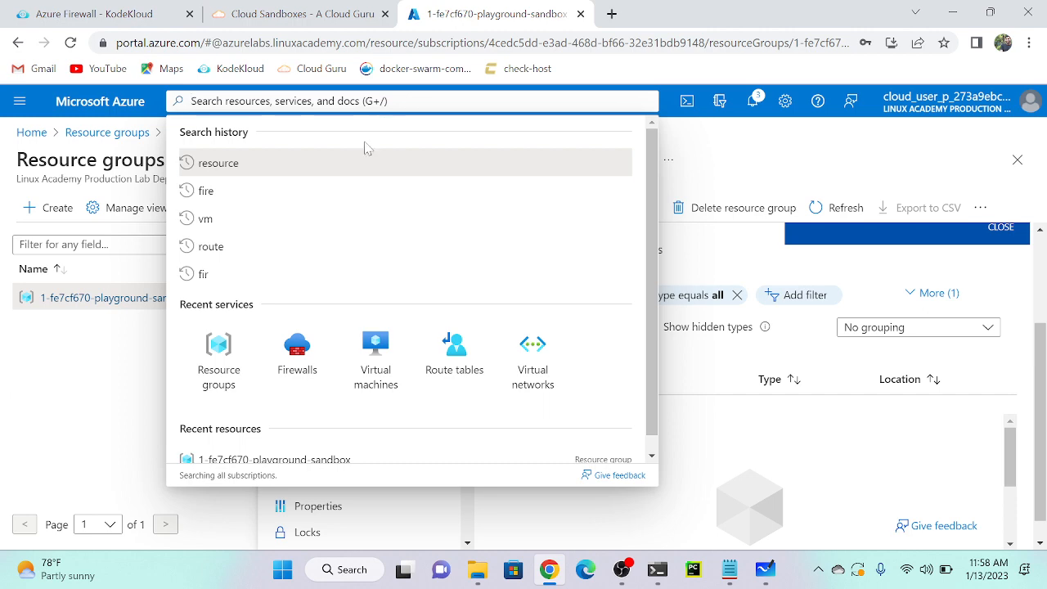
Open the Virtual networks service, dismiss the view tip and start creating a new virtual network.
{"action": "left_click", "coordinate": [536, 360]}
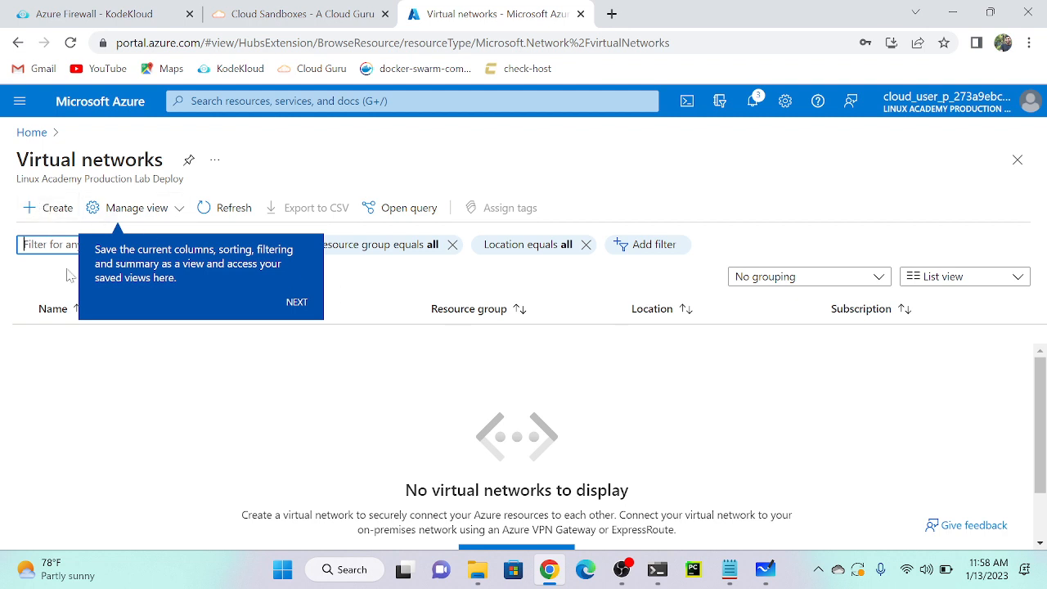
{"action": "left_click", "coordinate": [298, 304]}
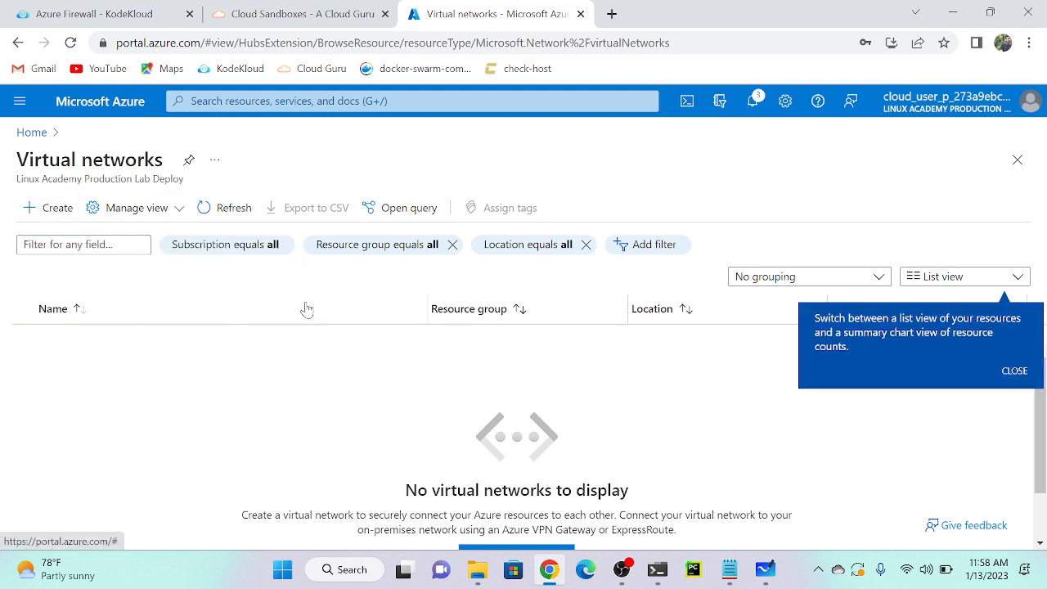
{"action": "left_click", "coordinate": [49, 213]}
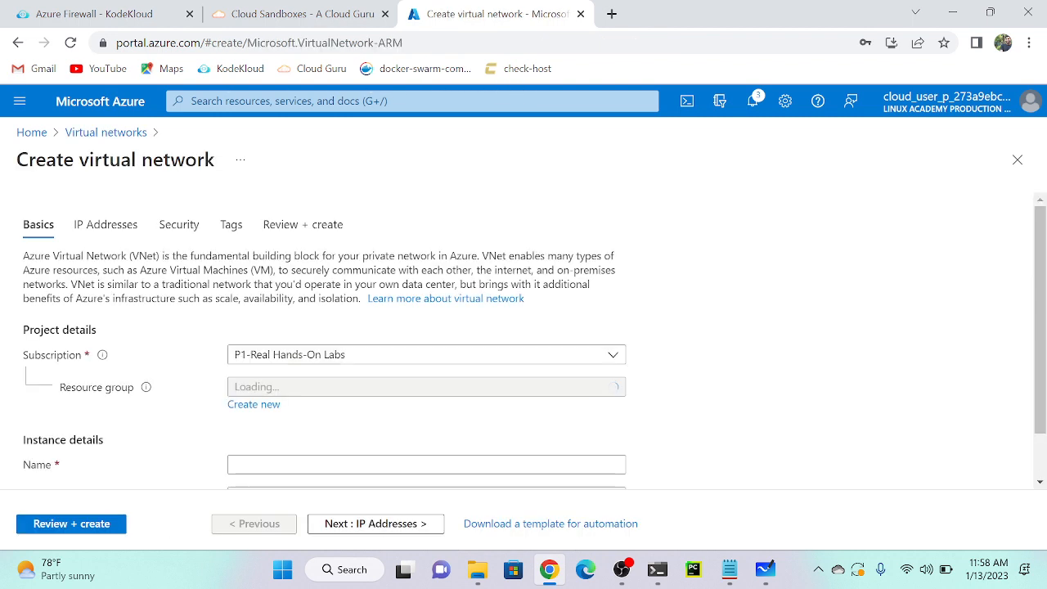
Assign the virtual network to the 1-fe7cf670-playground-sandbox resource group and name it firewall-demo.
{"action": "left_click", "coordinate": [261, 386]}
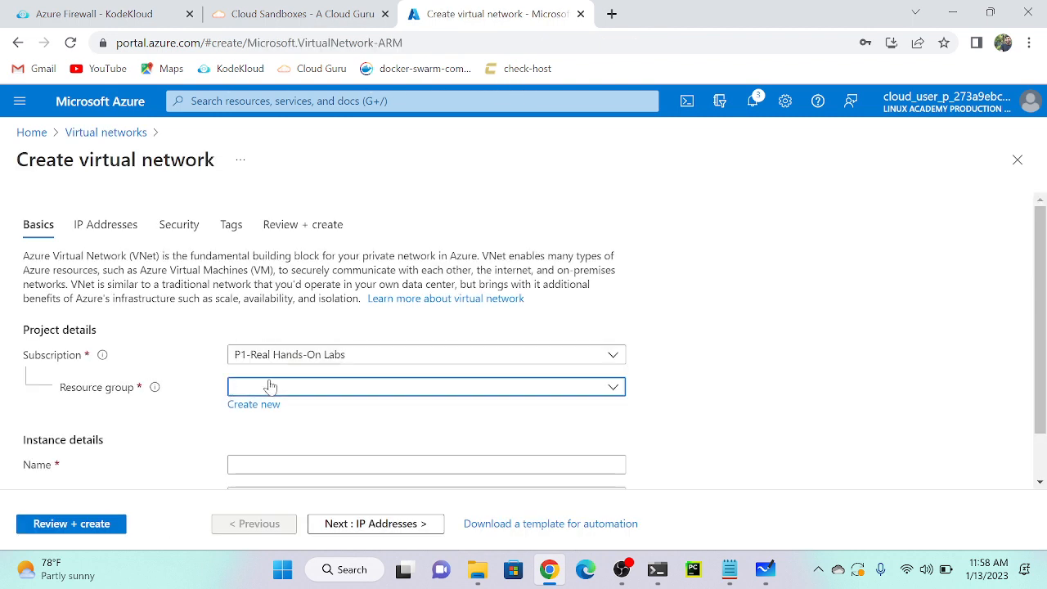
{"action": "left_click", "coordinate": [308, 441]}
{"action": "scroll", "coordinate": [308, 441], "scroll_direction": "down", "scroll_amount": 1}
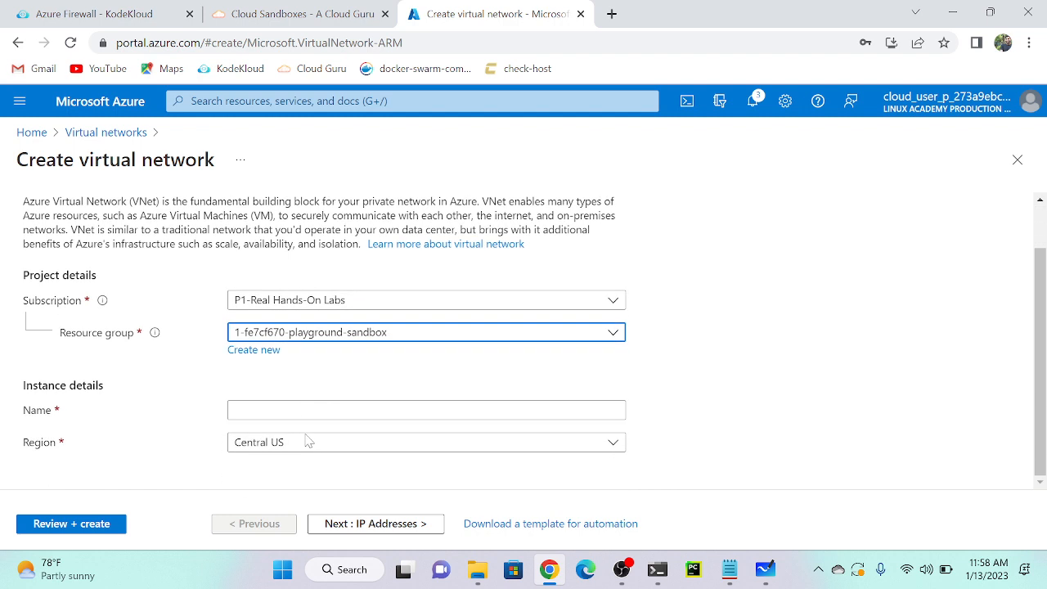
{"action": "left_click", "coordinate": [307, 410]}
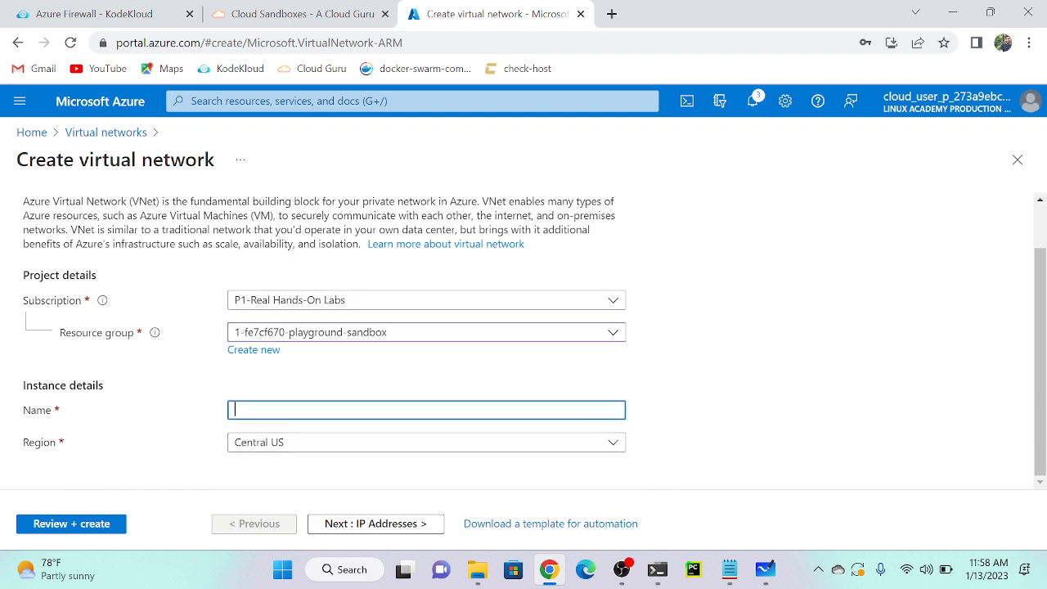
{"action": "type", "text": "firewall-demo"}
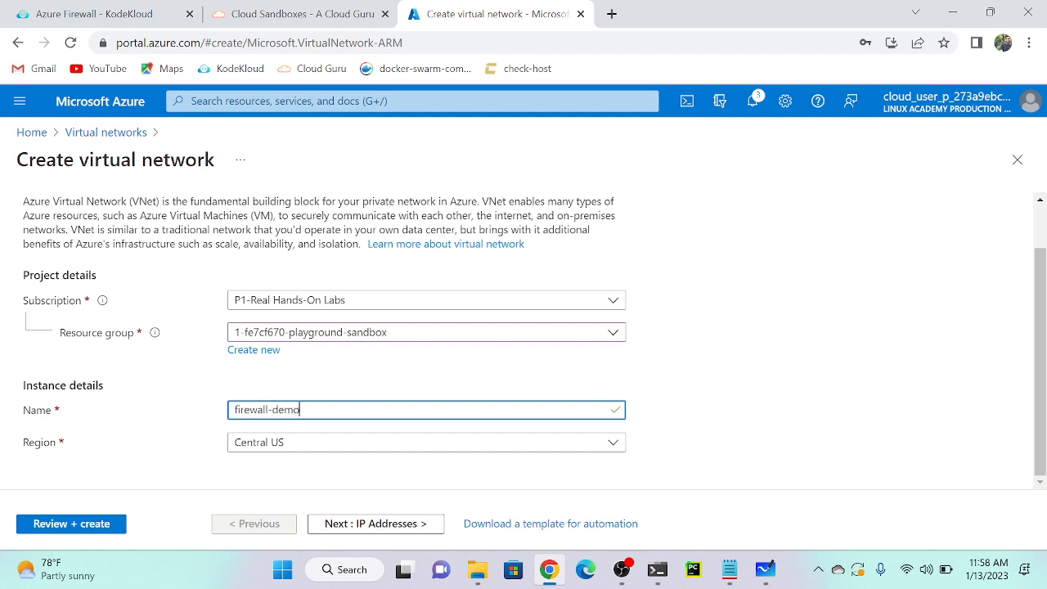
Set the virtual network's IPv4 address space to 10.0.0.0/24.
{"action": "left_click", "coordinate": [329, 526]}
{"action": "left_click", "coordinate": [79, 308]}
{"action": "key", "text": "BackSpace"}
{"action": "key", "text": "BackSpace"}
{"action": "type", "text": "24"}
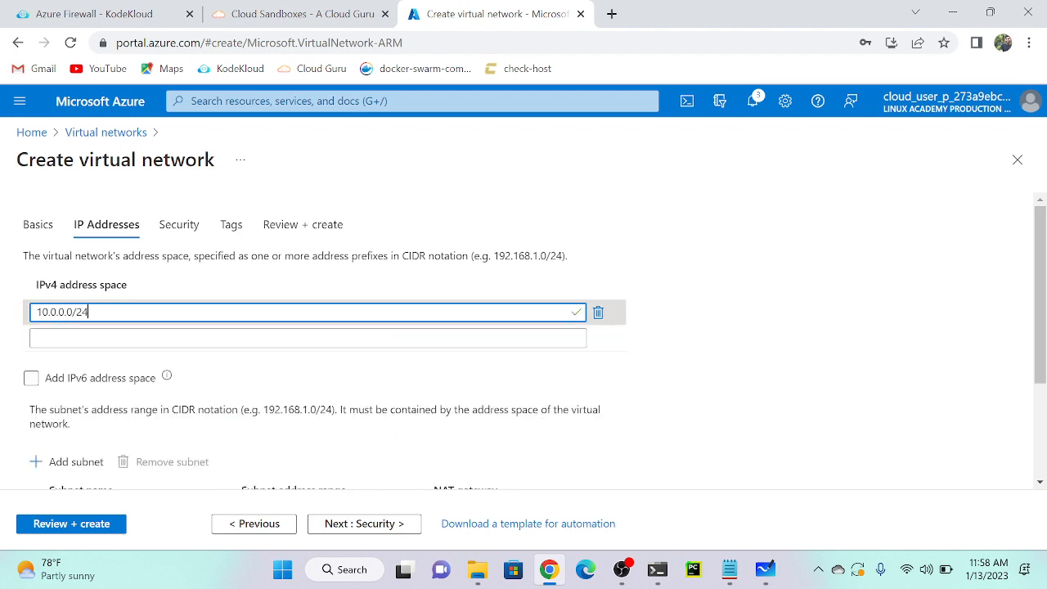
Add a subnet named app with the address range 10.0.0.0/25 to the virtual network.
{"action": "scroll", "coordinate": [243, 379], "scroll_direction": "down", "scroll_amount": 1}
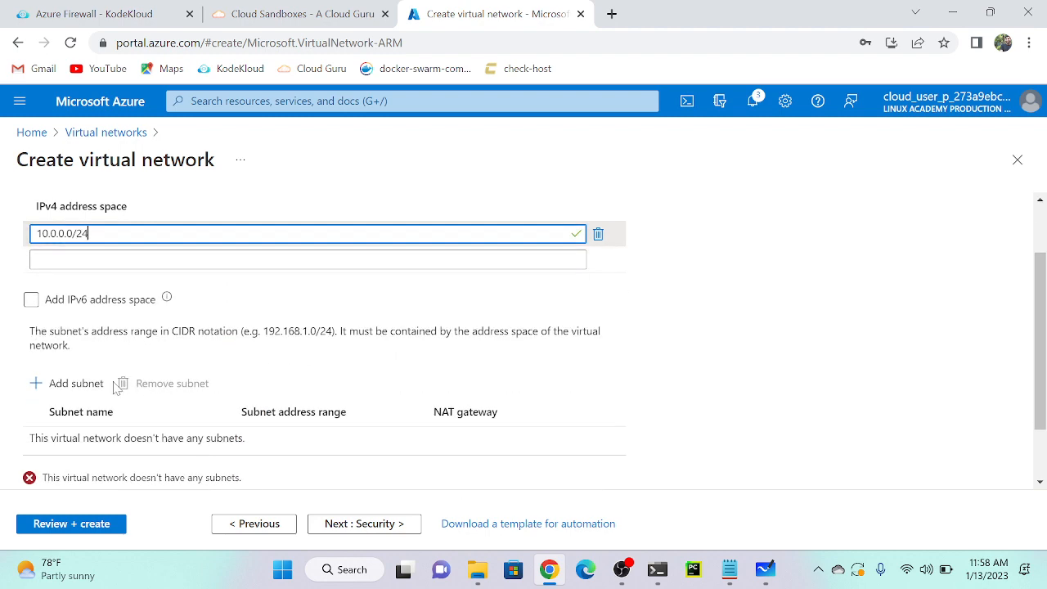
{"action": "left_click", "coordinate": [75, 384]}
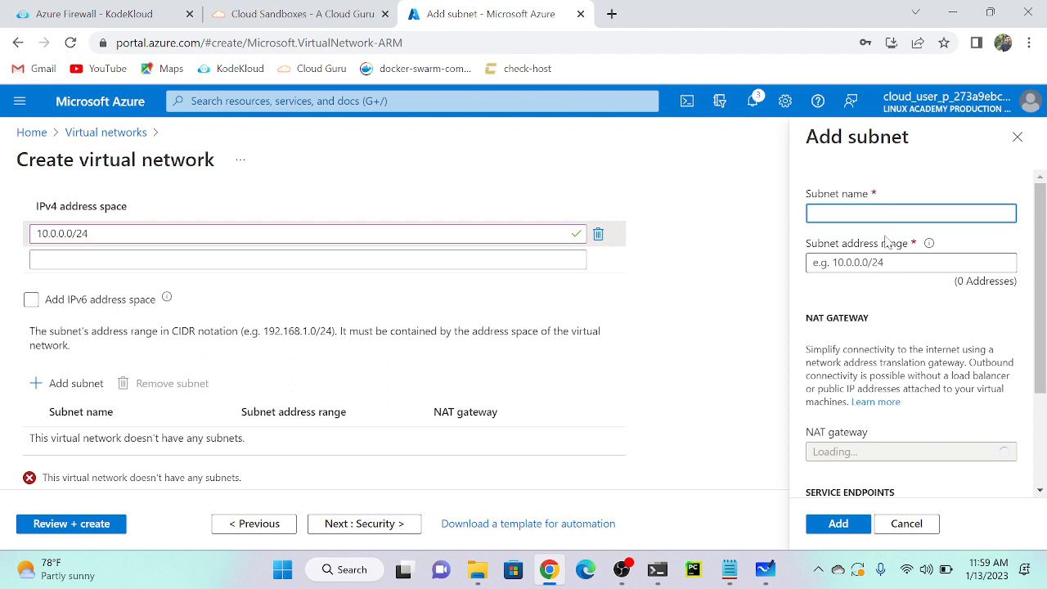
{"action": "type", "text": "app"}
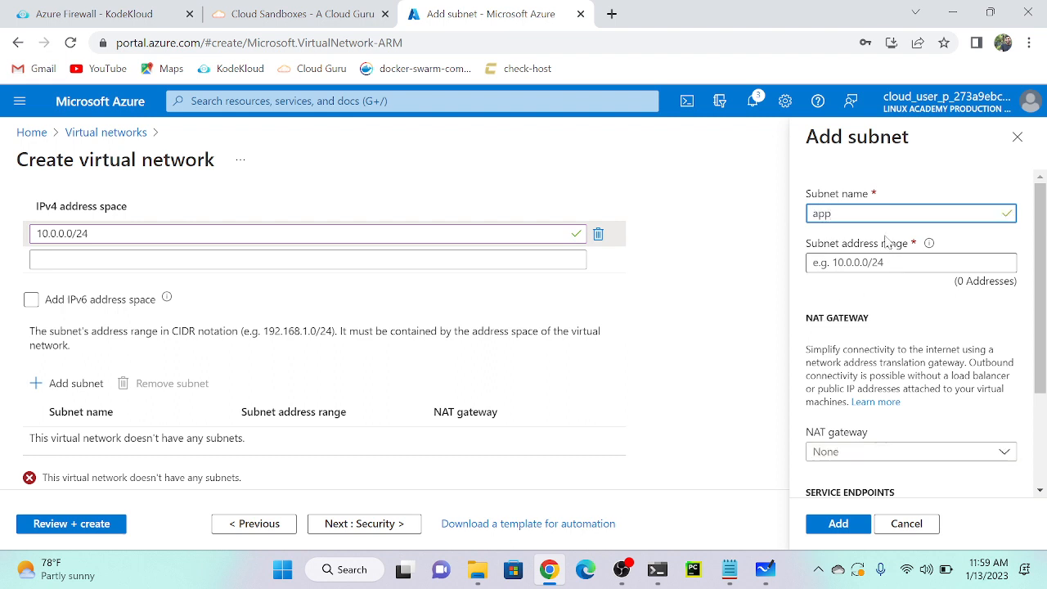
{"action": "key", "text": "Tab"}
{"action": "type", "text": "10.0.0.0/25"}
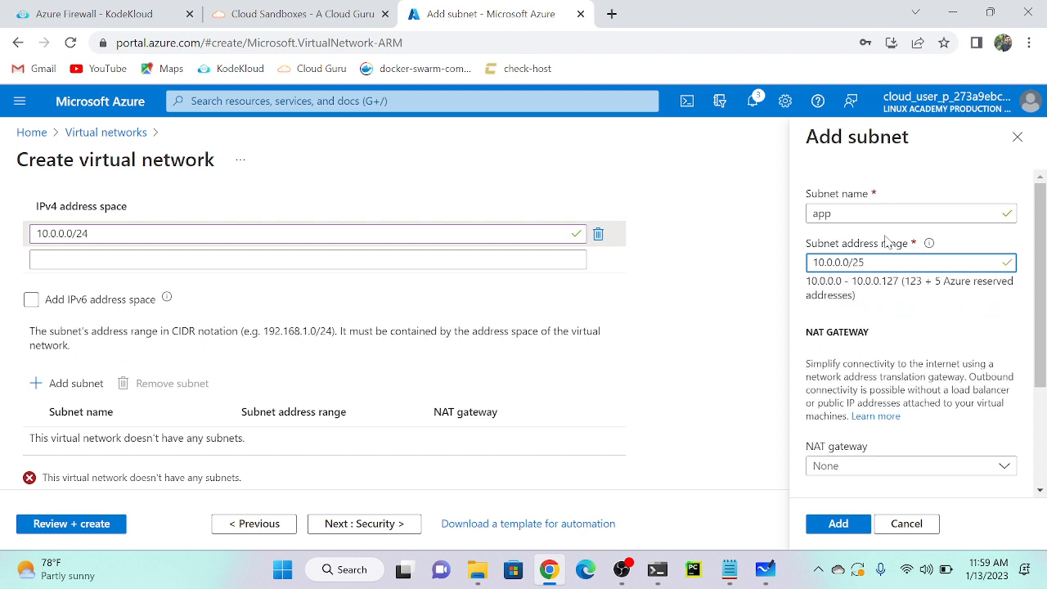
{"action": "left_click", "coordinate": [841, 523]}
Add a second subnet named AzureFirewallSubnet with the address range 10.0.0.128/25.
{"action": "left_click", "coordinate": [38, 383]}
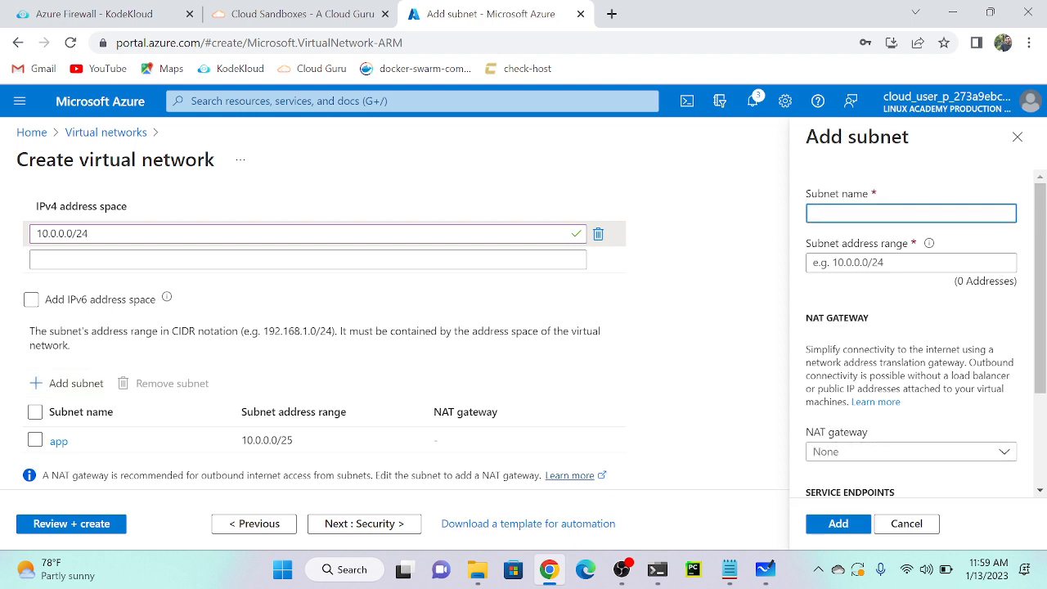
{"action": "type", "text": "AzureFirewallSubnet"}
{"action": "key", "text": "Tab"}
{"action": "type", "text": "10"}
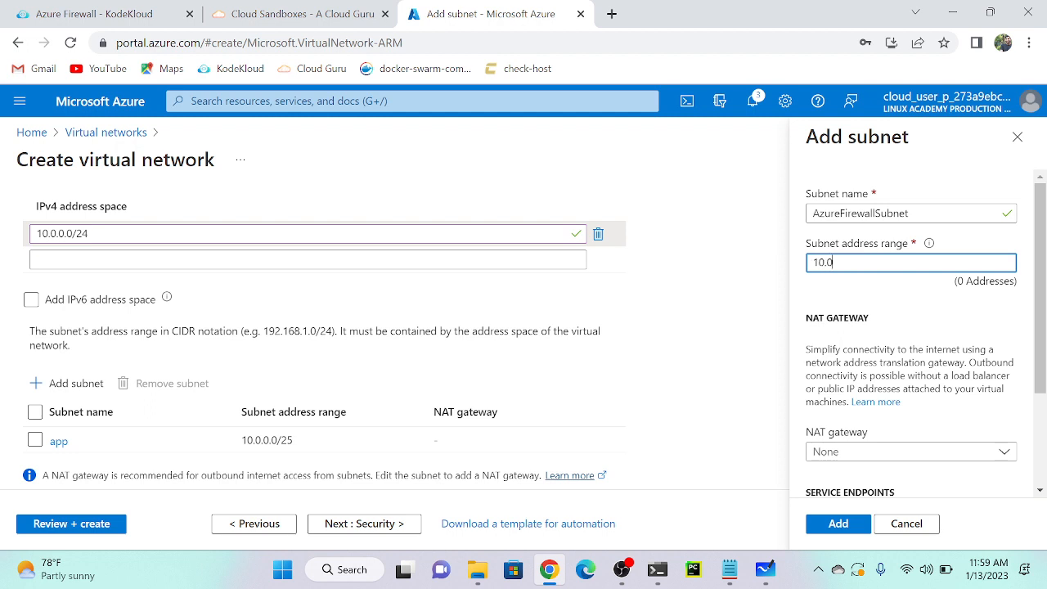
{"action": "type", "text": ".0.0.18/25"}
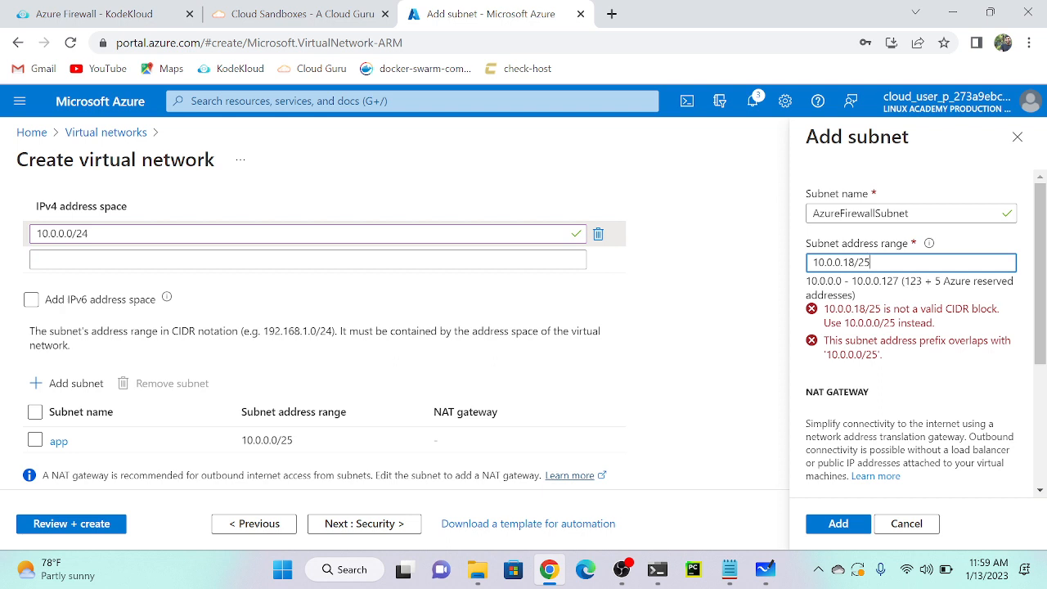
{"action": "key", "text": "Left"}
{"action": "type", "text": "2"}
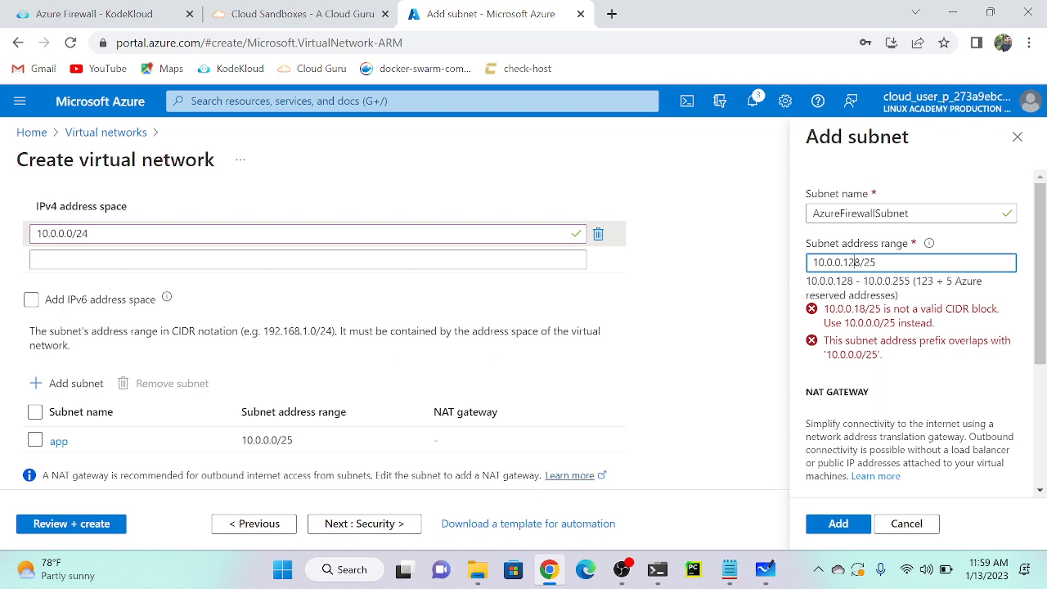
{"action": "left_click", "coordinate": [845, 530]}
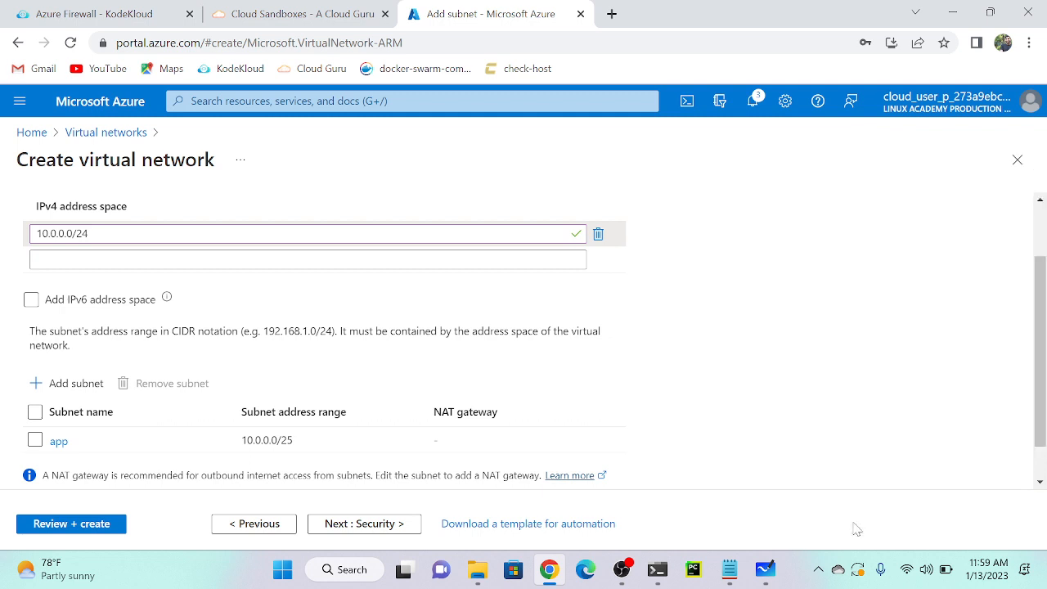
Validate the virtual network configuration and deploy the firewall-demo network.
{"action": "left_click", "coordinate": [85, 526]}
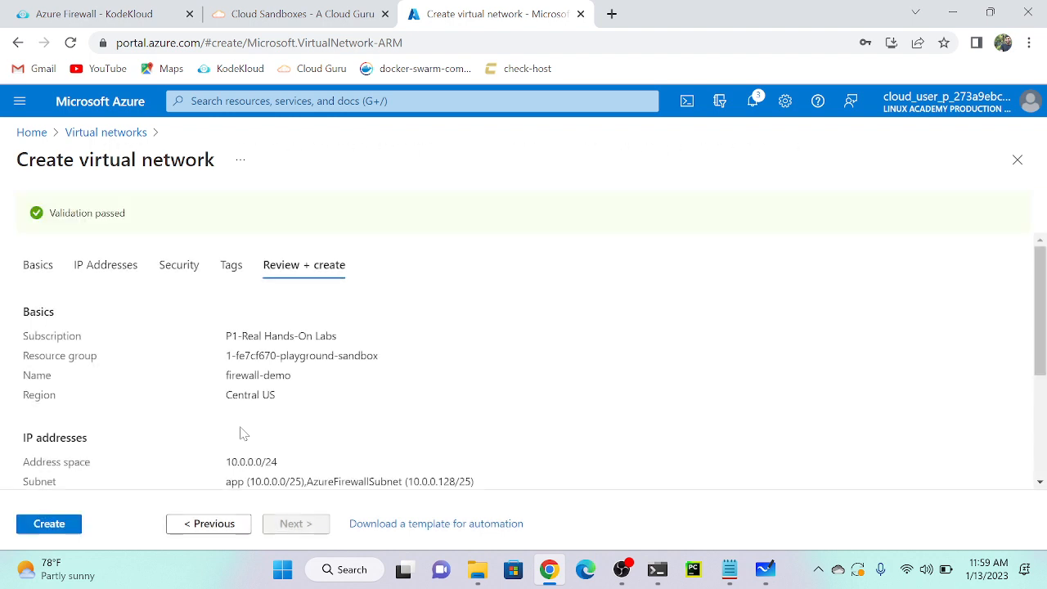
{"action": "left_click", "coordinate": [51, 526]}
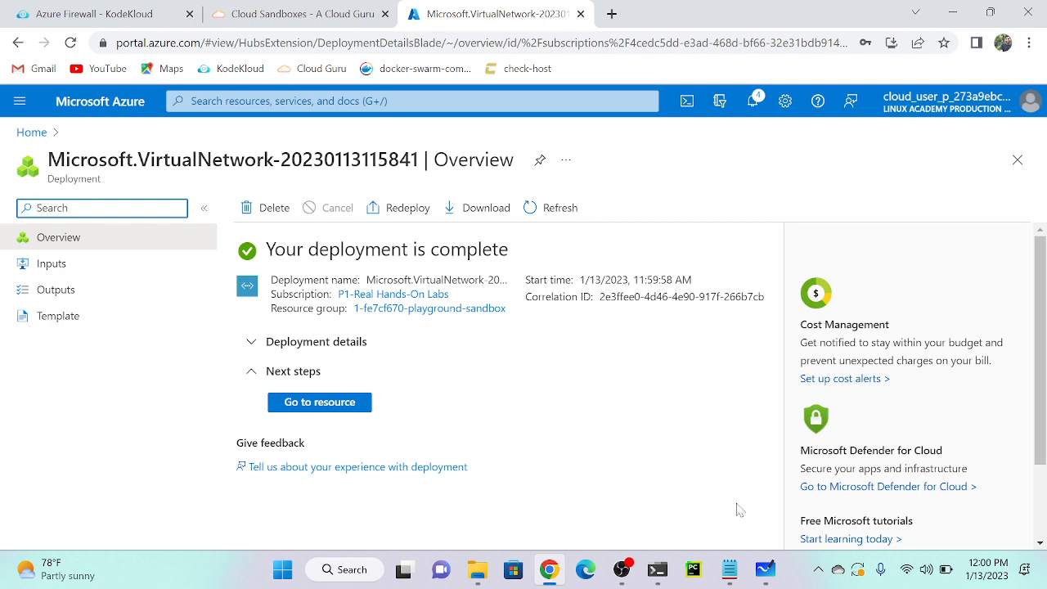
Switch to Microsoft Whiteboard to view the Vnet diagram of application and firewall subnets, and return to the Azure portal.
{"action": "left_click", "coordinate": [764, 573]}
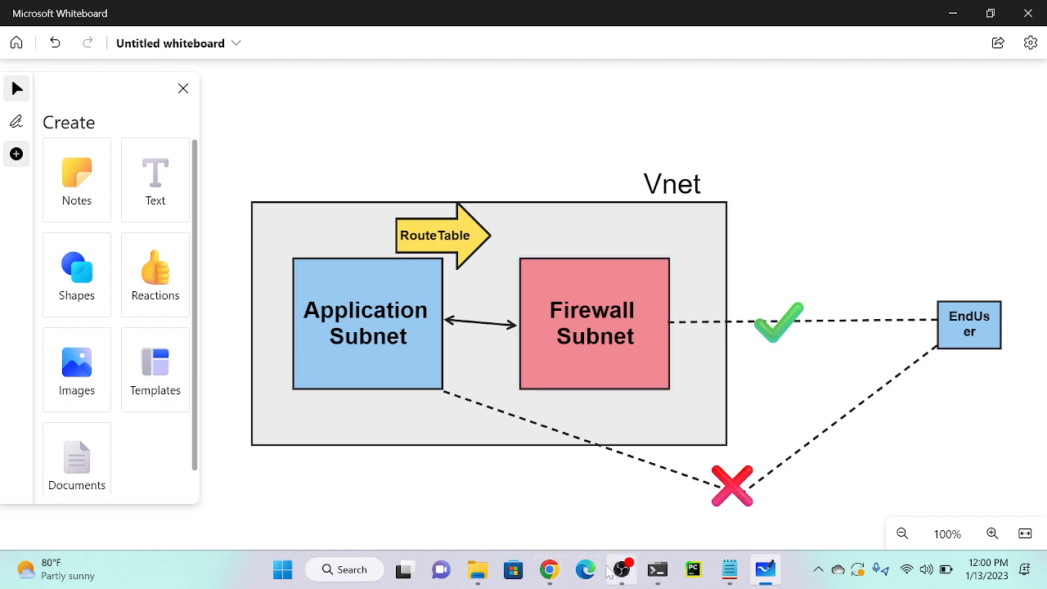
{"action": "left_click", "coordinate": [549, 570]}
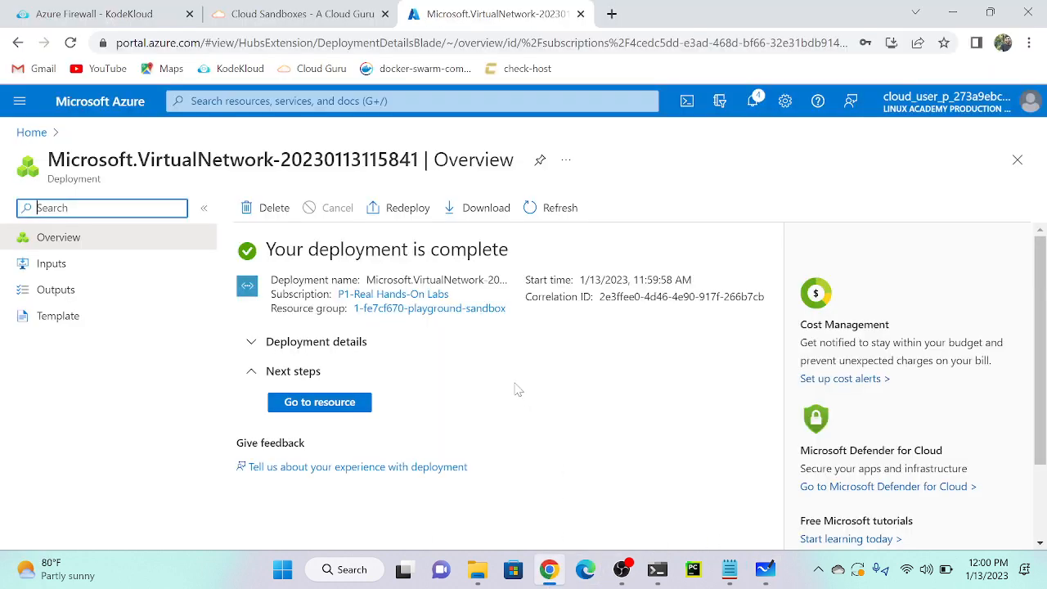
Search the portal for "firewa", open the Firewalls service and start creating a new firewall.
{"action": "left_click", "coordinate": [347, 101]}
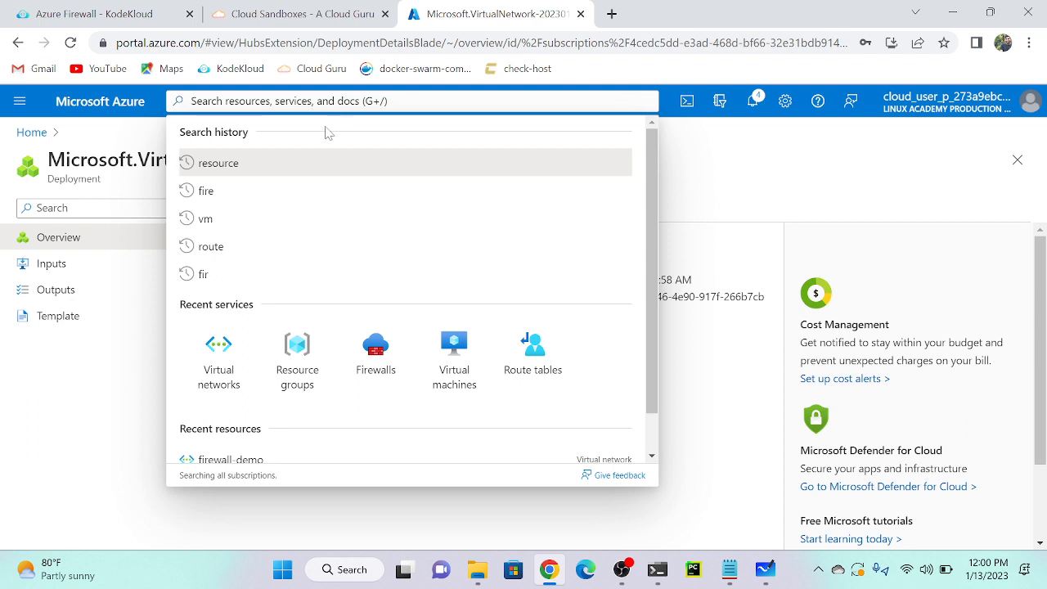
{"action": "type", "text": "firewa"}
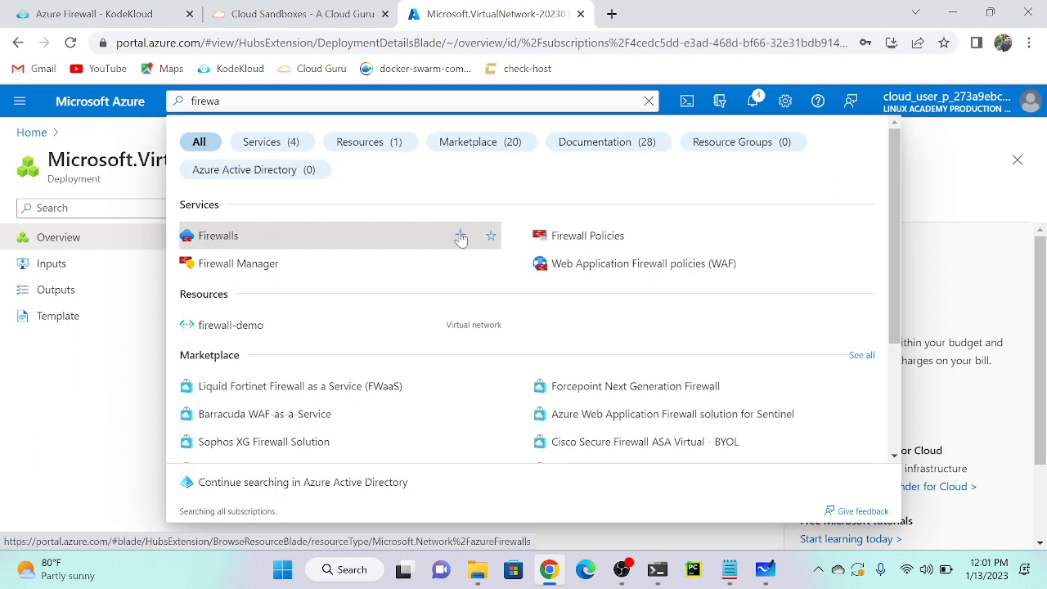
{"action": "left_click", "coordinate": [218, 235]}
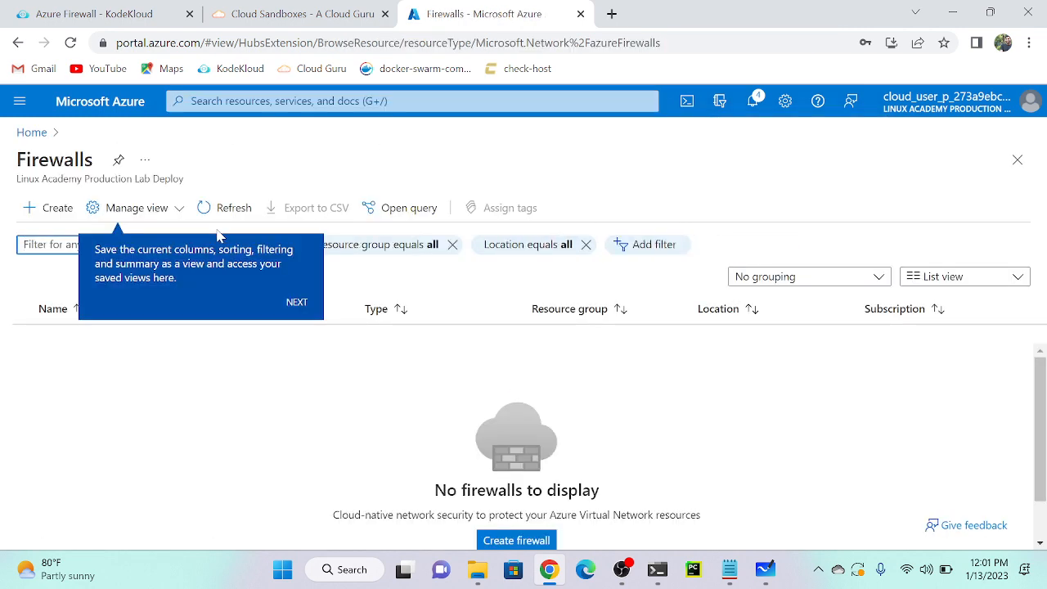
{"action": "left_click", "coordinate": [296, 302]}
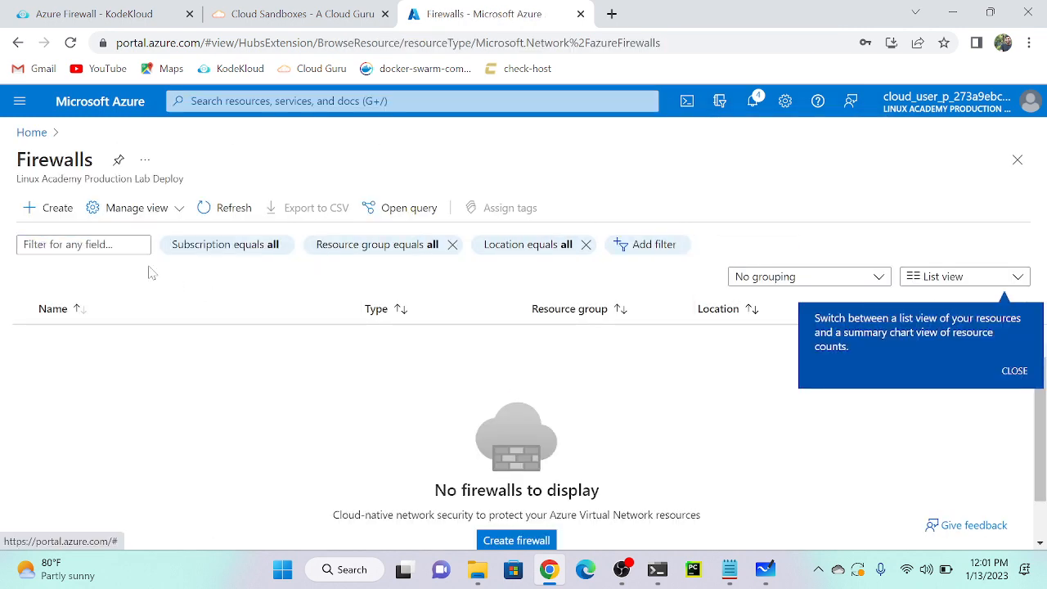
{"action": "left_click", "coordinate": [59, 210]}
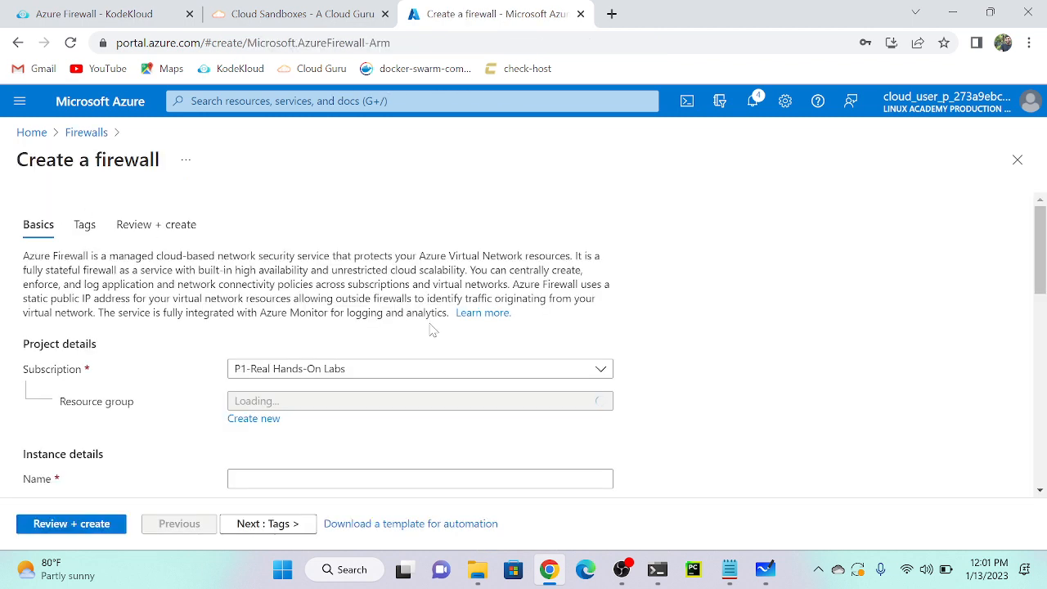
Assign the firewall to the 1-fe7cf670-playground-sandbox resource group and name it my-firewall.
{"action": "left_click", "coordinate": [293, 407]}
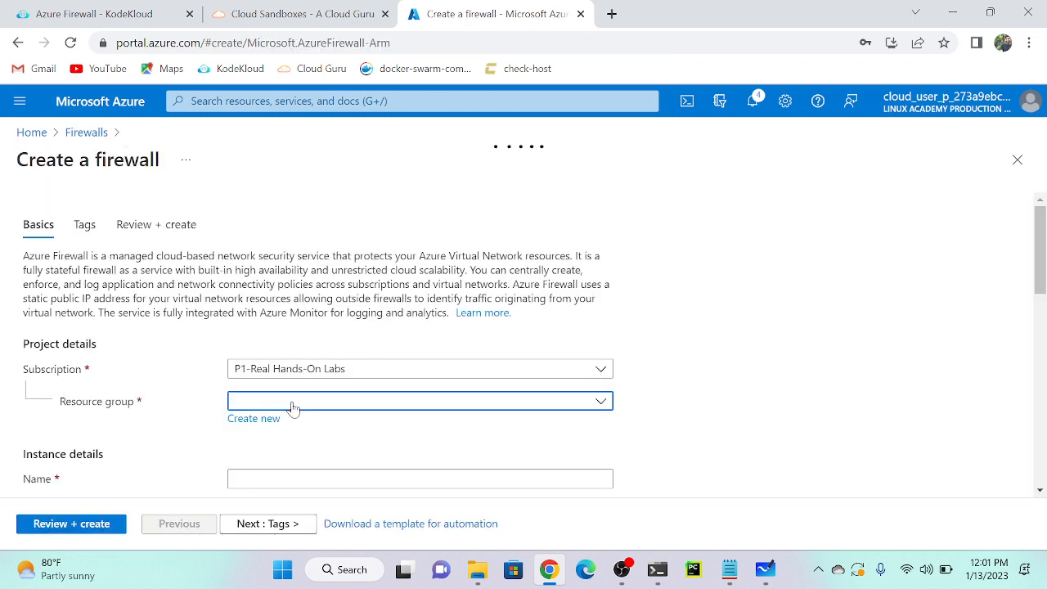
{"action": "left_click", "coordinate": [266, 463]}
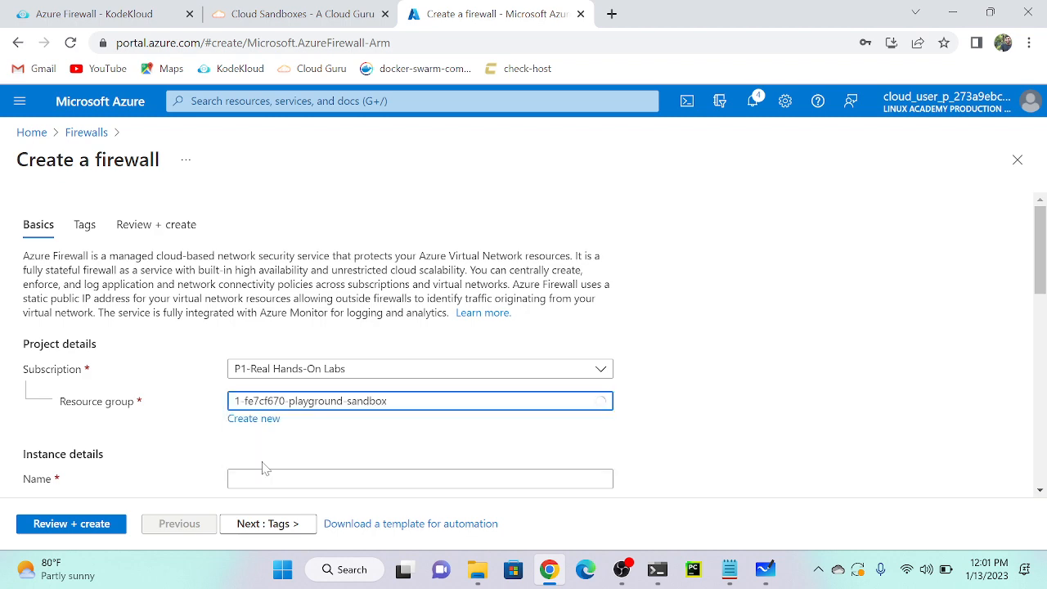
{"action": "scroll", "coordinate": [265, 463], "scroll_direction": "down", "scroll_amount": 1}
{"action": "left_click", "coordinate": [237, 393]}
{"action": "scroll", "coordinate": [270, 346], "scroll_direction": "down", "scroll_amount": 1}
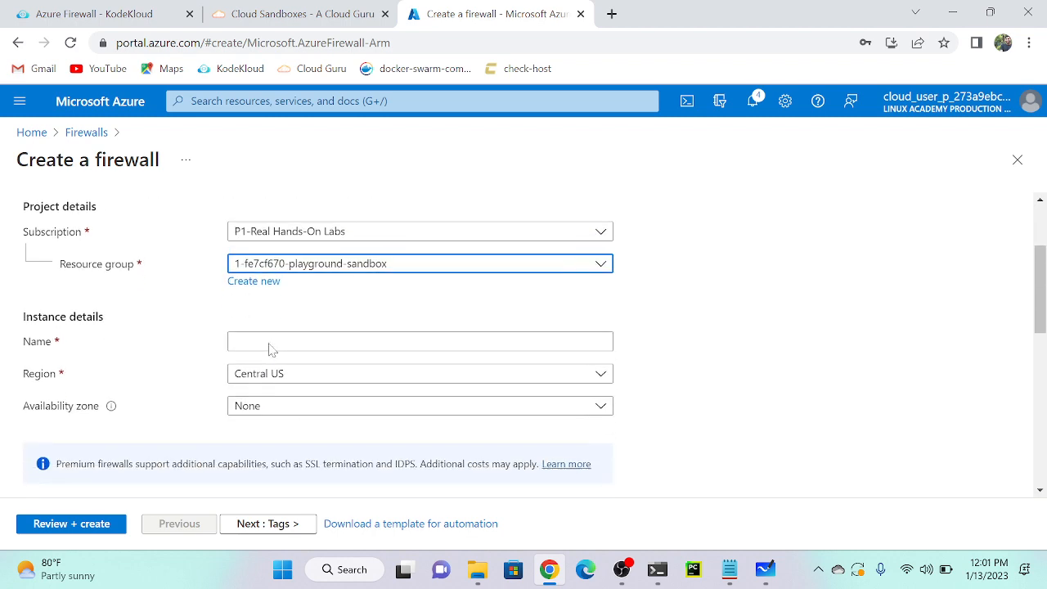
{"action": "left_click", "coordinate": [270, 341]}
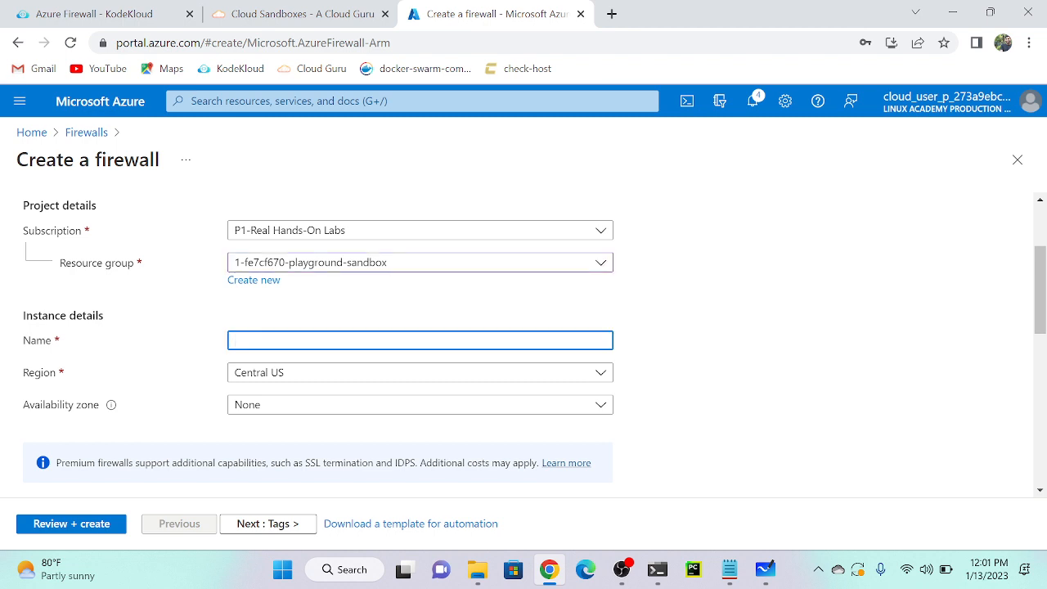
{"action": "scroll", "coordinate": [303, 350], "scroll_direction": "down", "scroll_amount": 2}
{"action": "scroll", "coordinate": [303, 350], "scroll_direction": "up", "scroll_amount": 1}
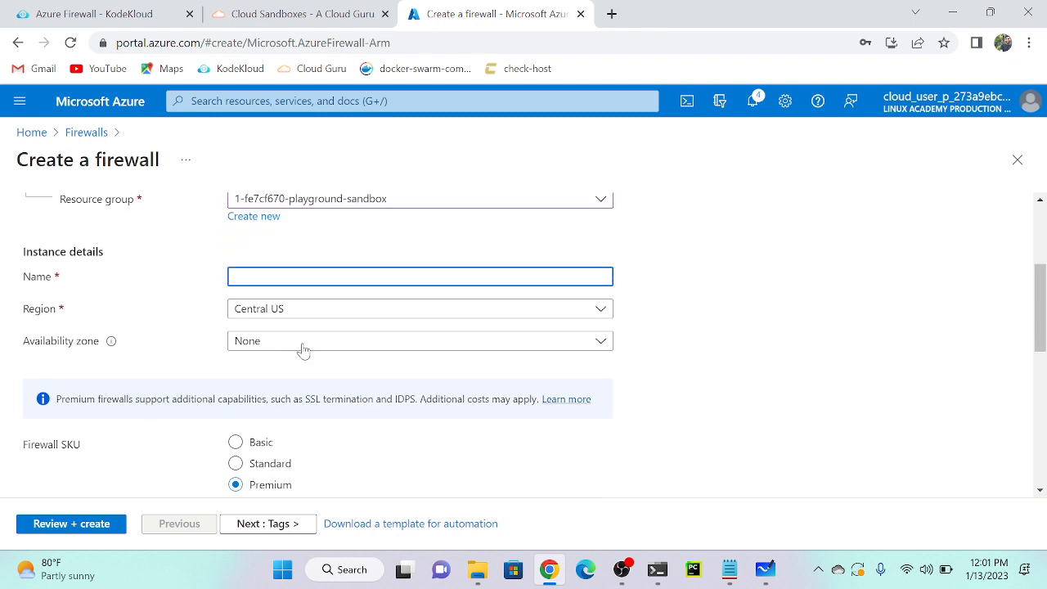
{"action": "type", "text": "my-firewall"}
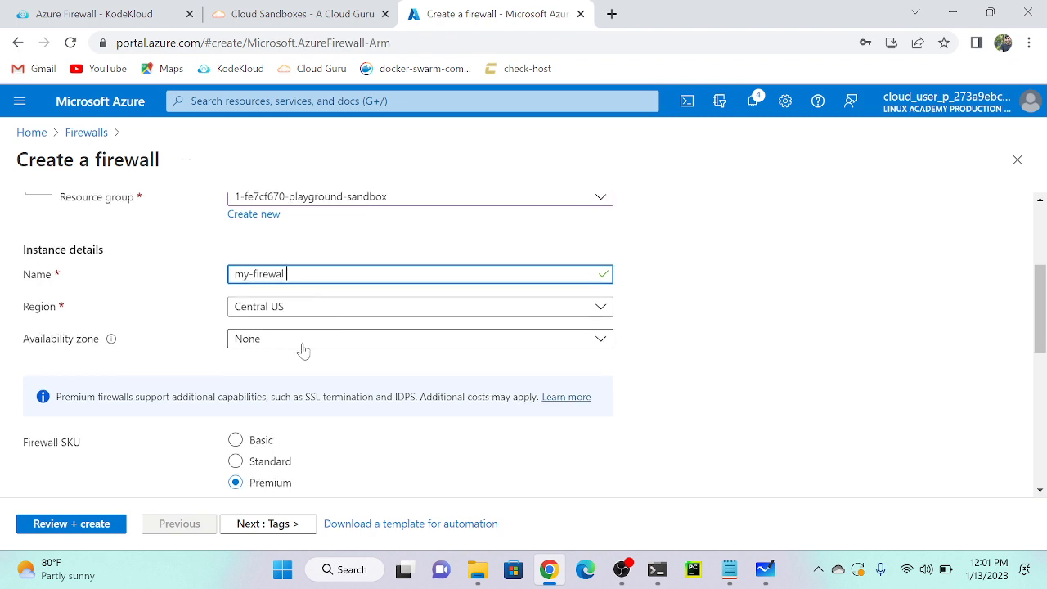
{"action": "scroll", "coordinate": [303, 350], "scroll_direction": "down", "scroll_amount": 1}
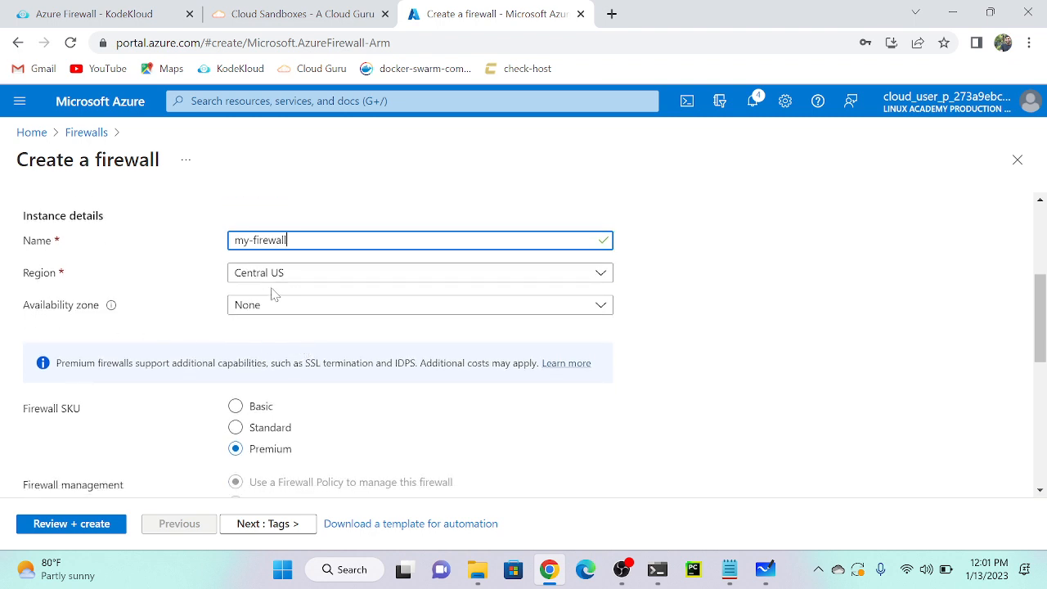
{"action": "scroll", "coordinate": [281, 261], "scroll_direction": "up", "scroll_amount": 4}
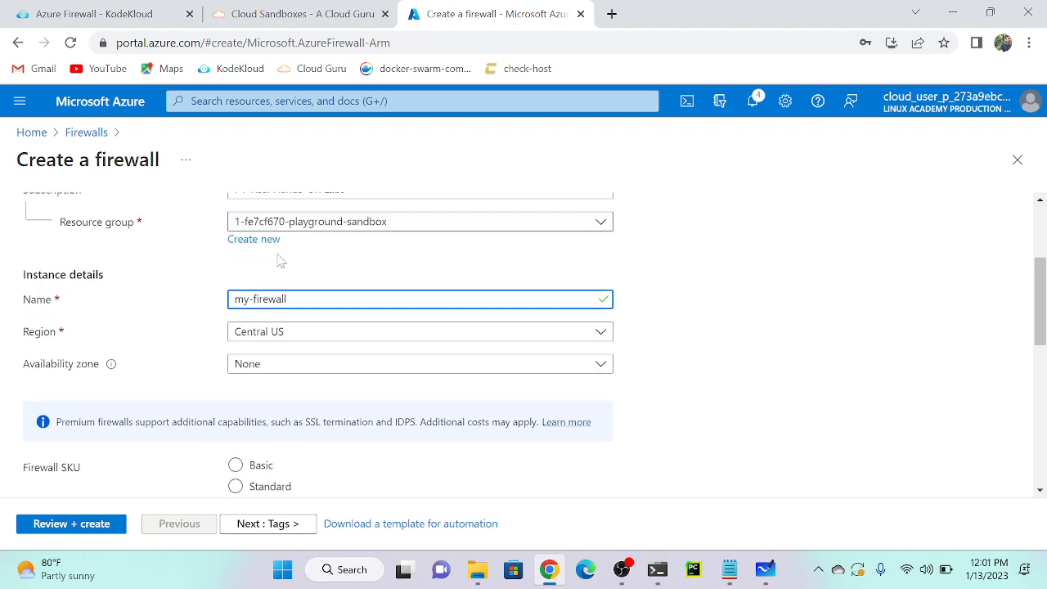
{"action": "scroll", "coordinate": [278, 257], "scroll_direction": "down", "scroll_amount": 3}
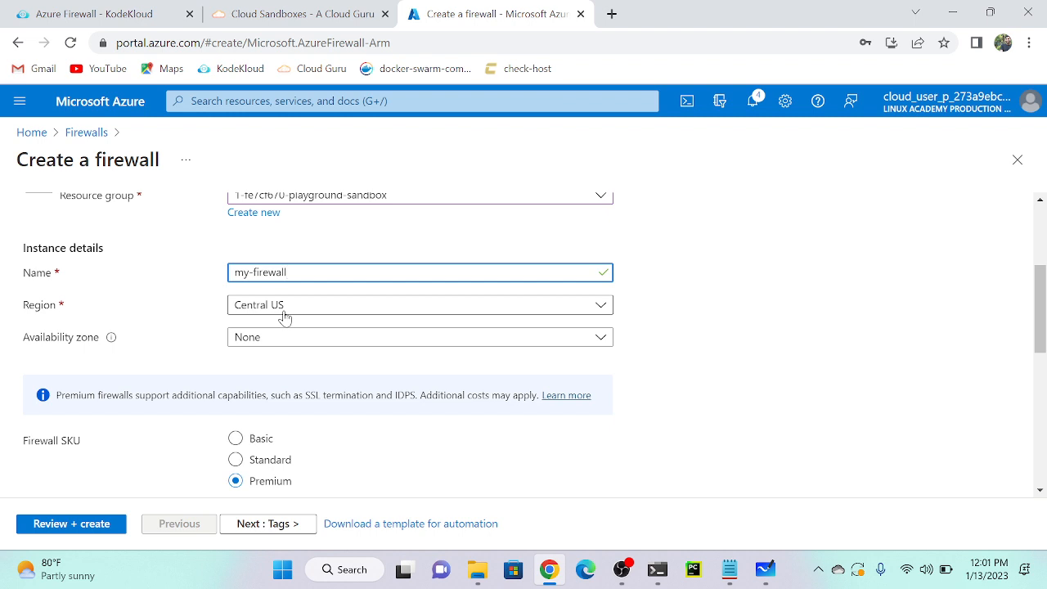
Choose the Standard firewall SKU and set firewall management to Firewall rules (classic).
{"action": "scroll", "coordinate": [284, 318], "scroll_direction": "down", "scroll_amount": 1}
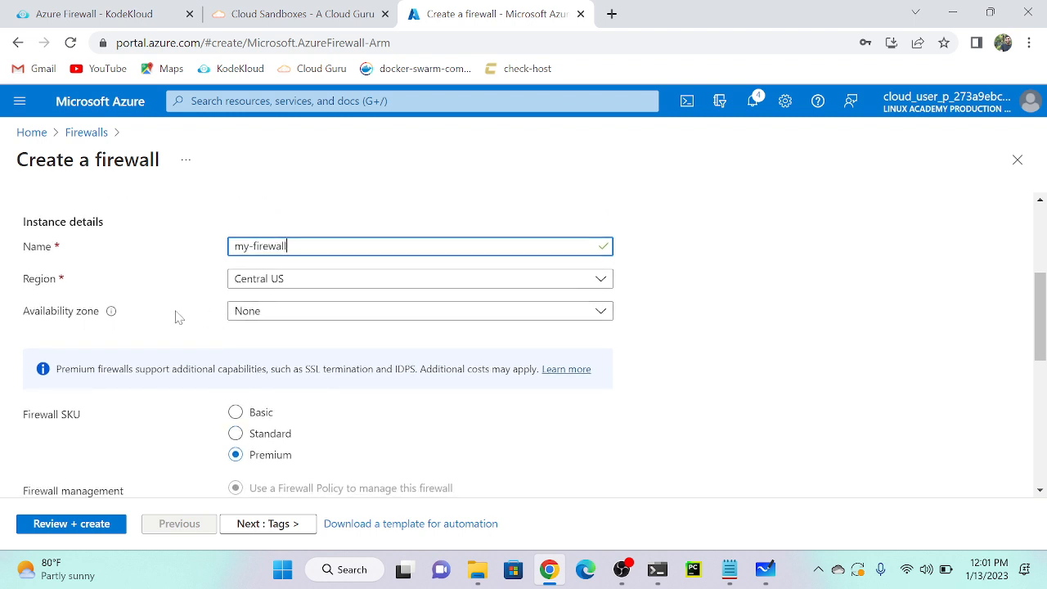
{"action": "left_click", "coordinate": [278, 319]}
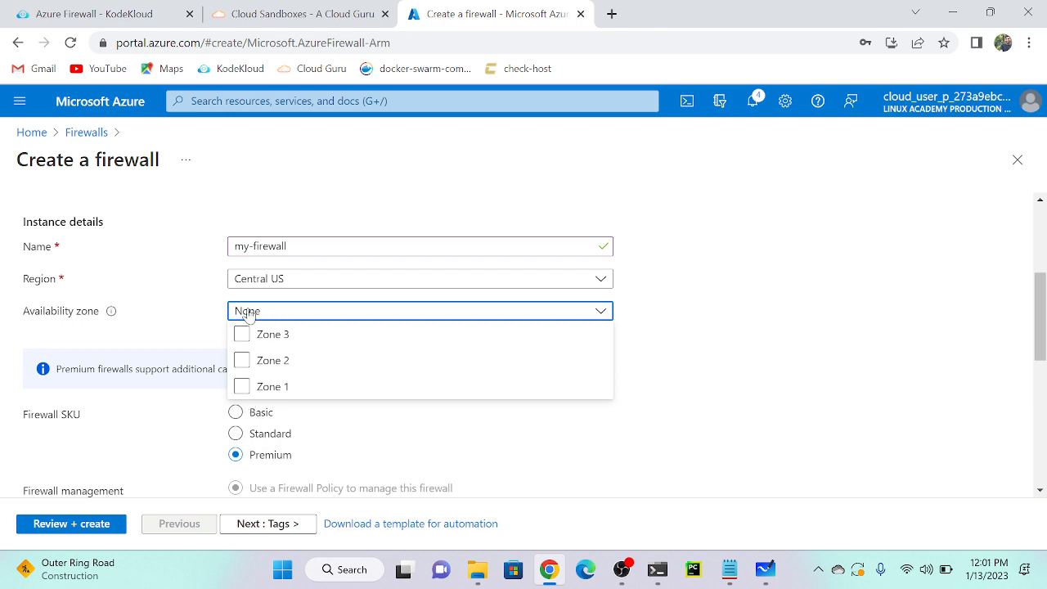
{"action": "left_click", "coordinate": [185, 324]}
{"action": "scroll", "coordinate": [184, 324], "scroll_direction": "down", "scroll_amount": 3}
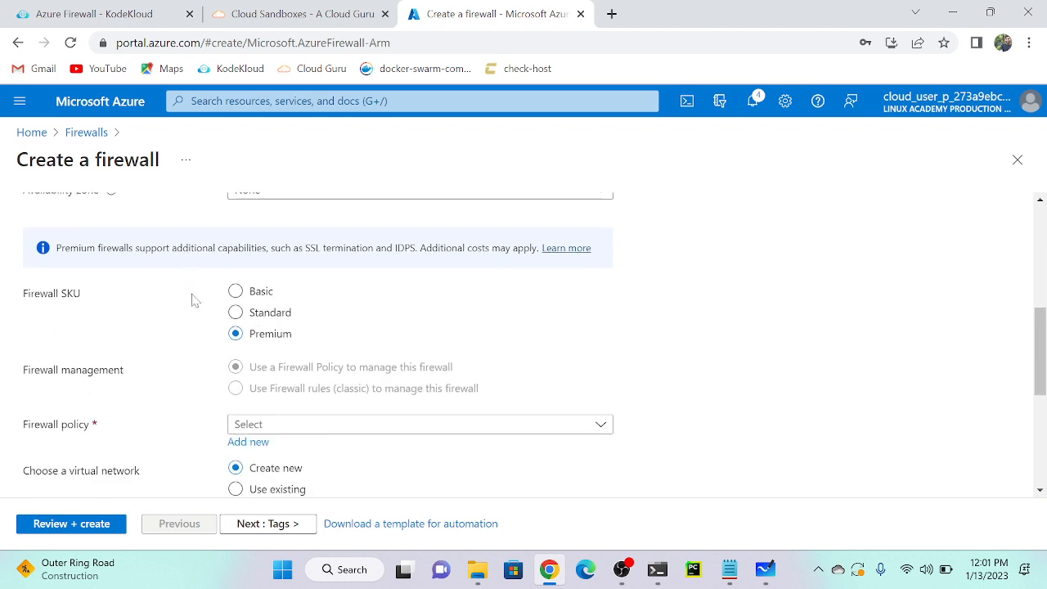
{"action": "left_click", "coordinate": [235, 313]}
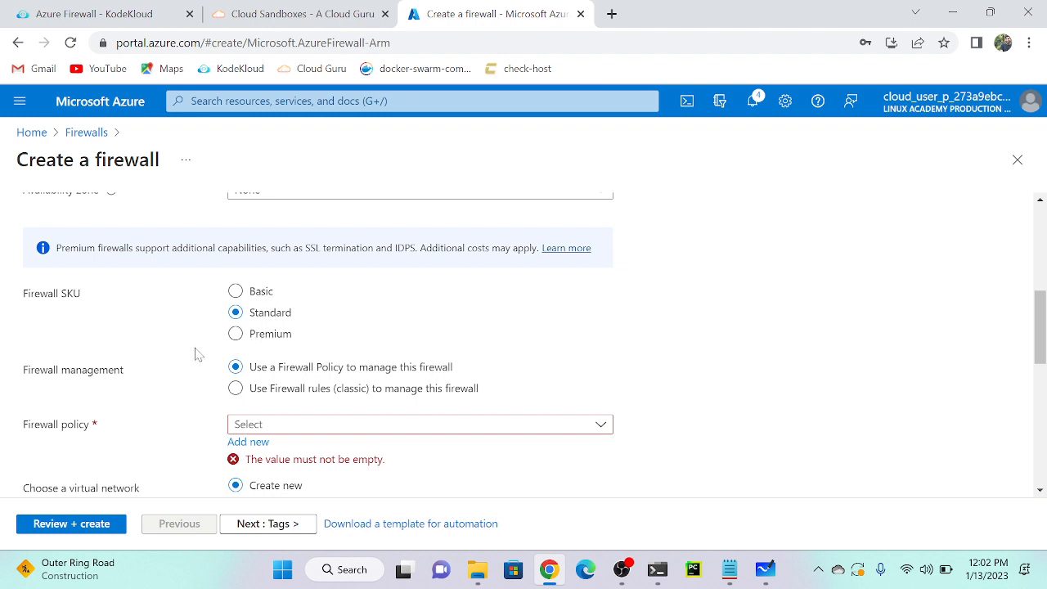
{"action": "scroll", "coordinate": [280, 315], "scroll_direction": "down", "scroll_amount": 1}
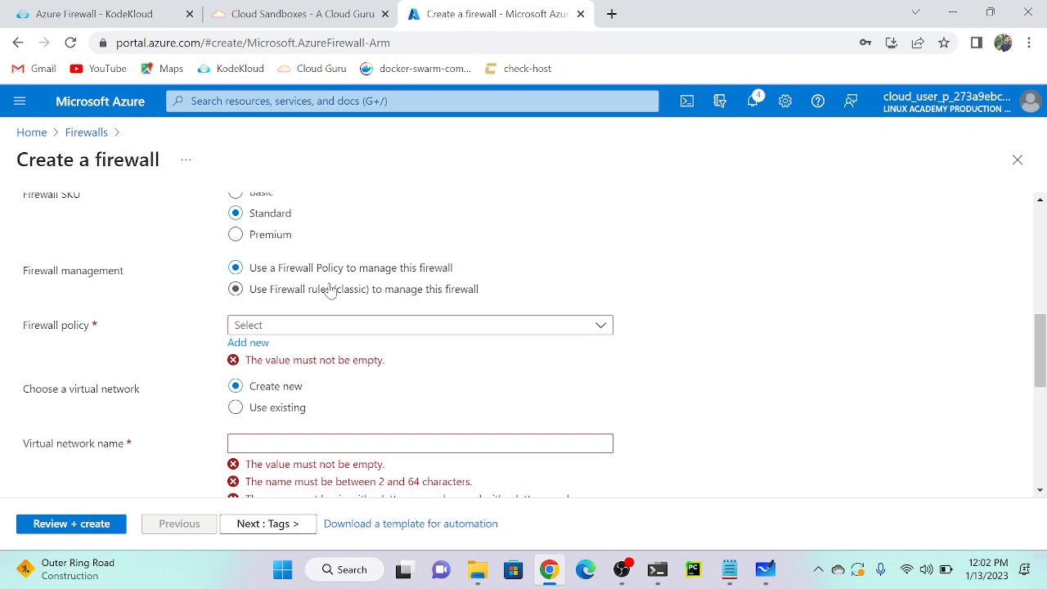
{"action": "left_click", "coordinate": [262, 292]}
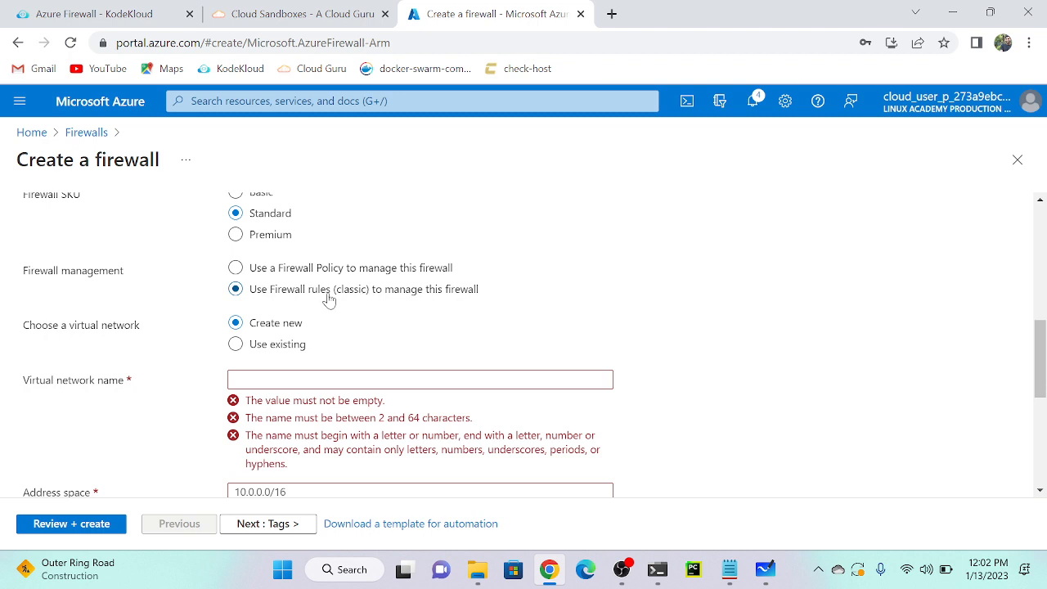
Place the firewall in the existing firewall-demo virtual network of the 1-fe7cf670-playground-sandbox resource group.
{"action": "scroll", "coordinate": [328, 300], "scroll_direction": "down", "scroll_amount": 1}
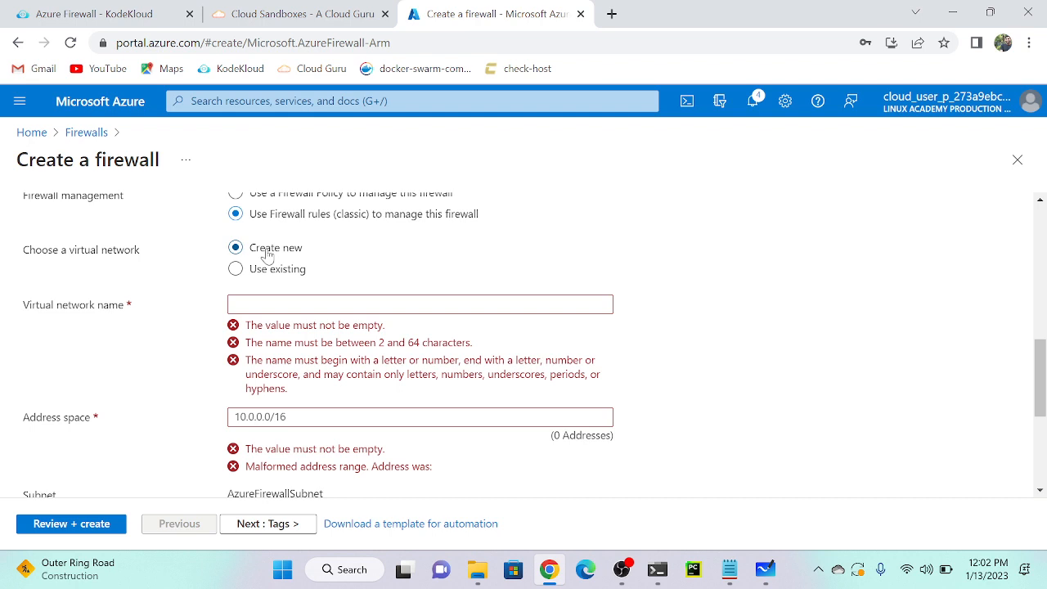
{"action": "left_click", "coordinate": [263, 276]}
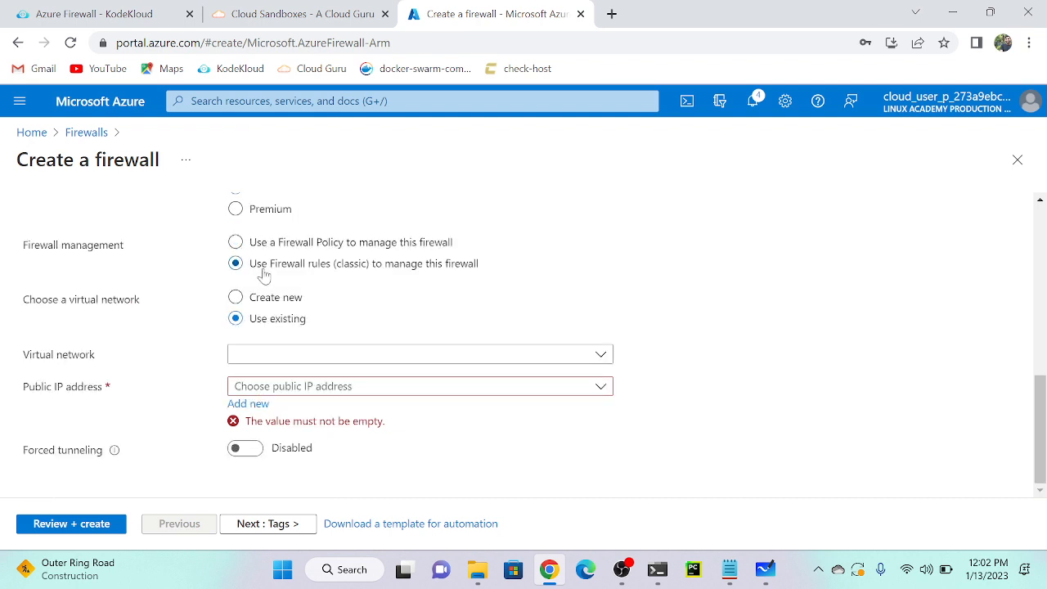
{"action": "left_click", "coordinate": [279, 362]}
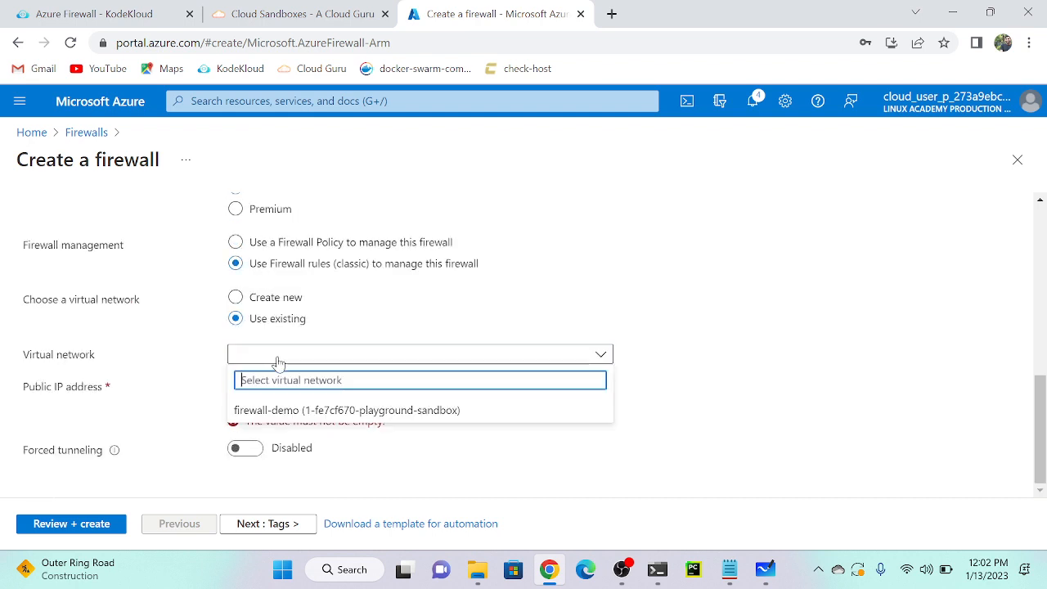
{"action": "left_click", "coordinate": [272, 409]}
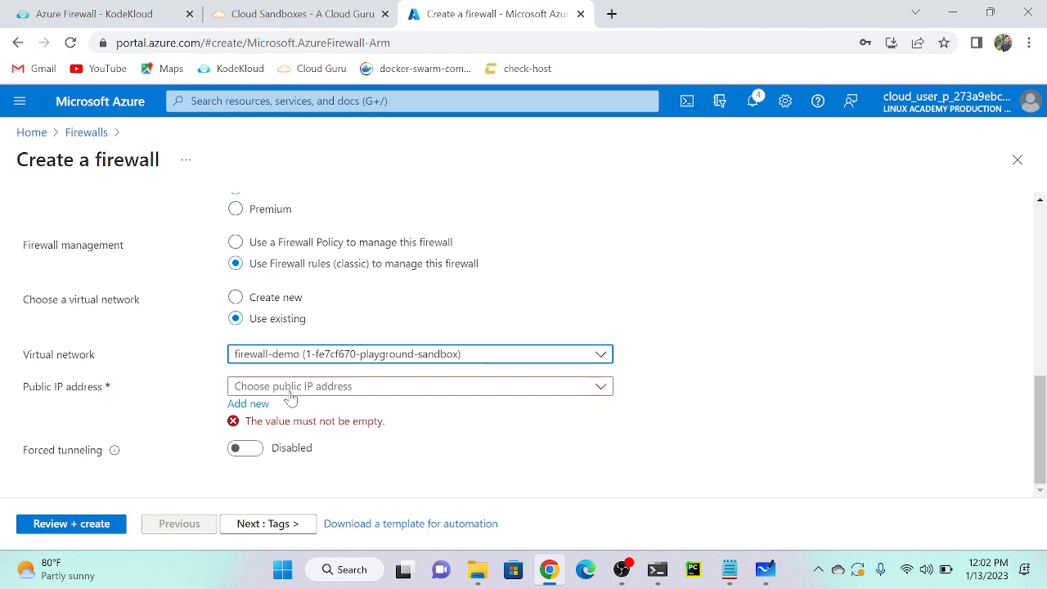
Add a new public IP address named ip-firewall for the firewall.
{"action": "left_click", "coordinate": [246, 406]}
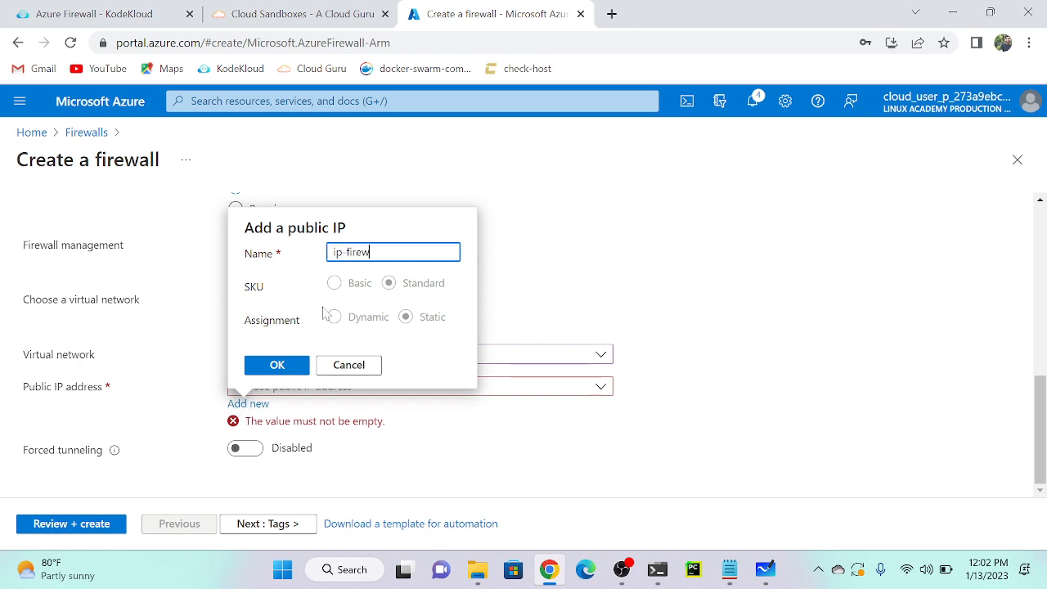
{"action": "type", "text": "ip-firewall"}
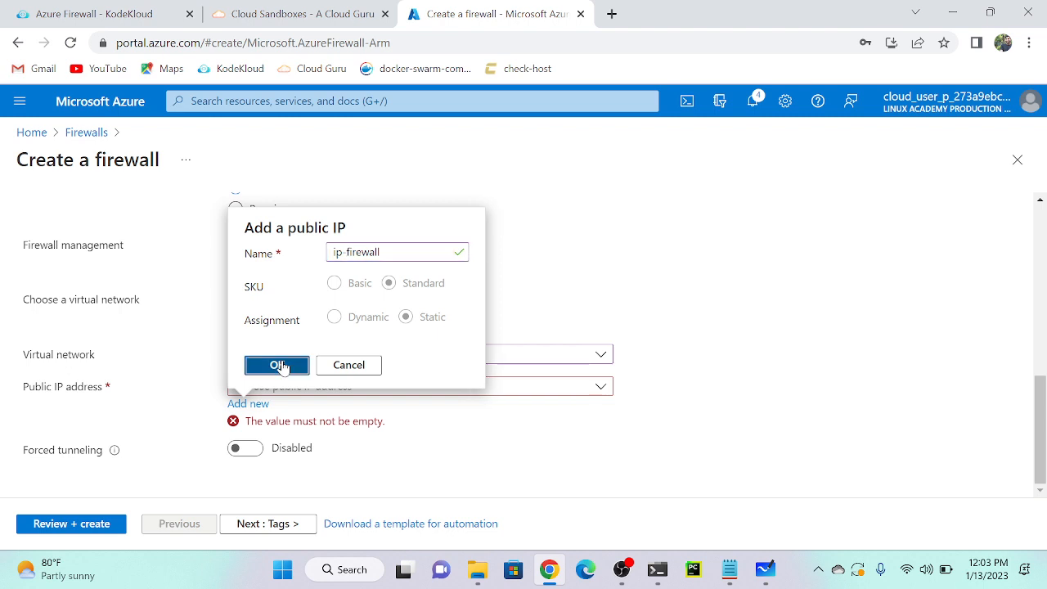
{"action": "left_click", "coordinate": [277, 365]}
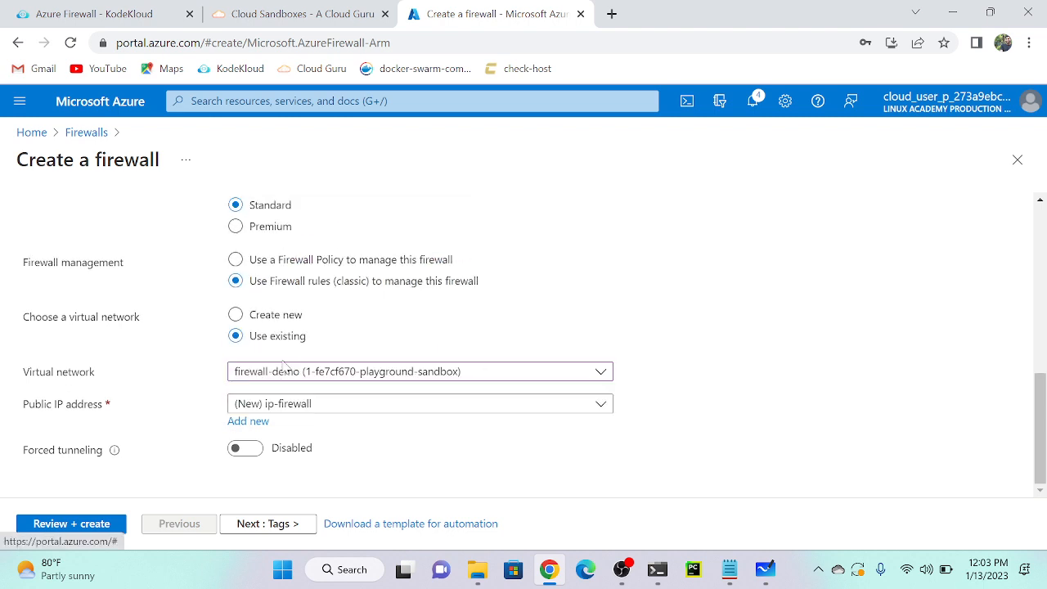
Validate the firewall configuration and start its creation, and duplicate the portal's browser tab.
{"action": "left_click", "coordinate": [81, 524]}
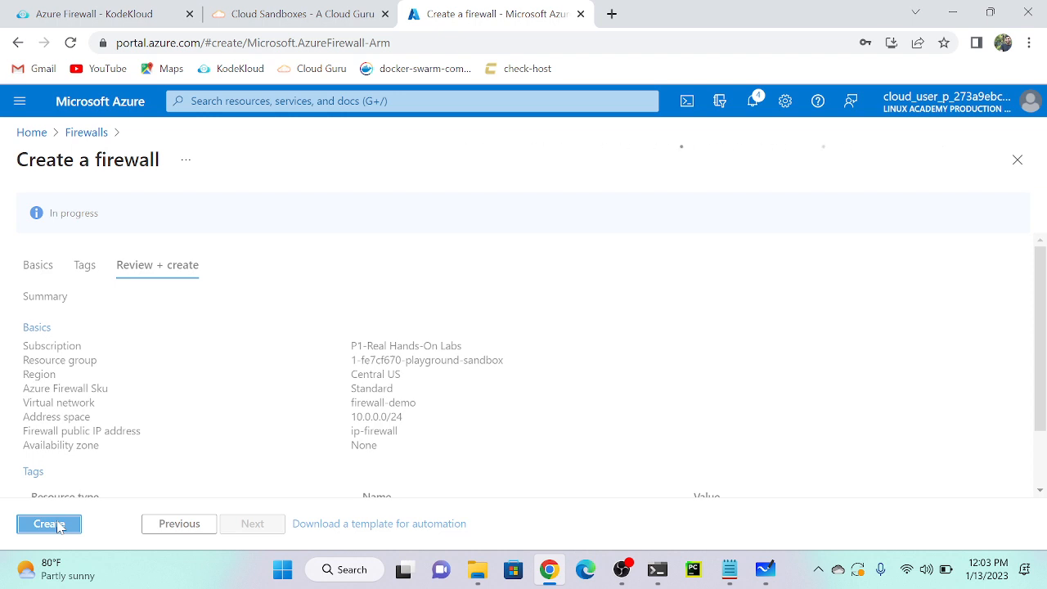
{"action": "left_click", "coordinate": [51, 524]}
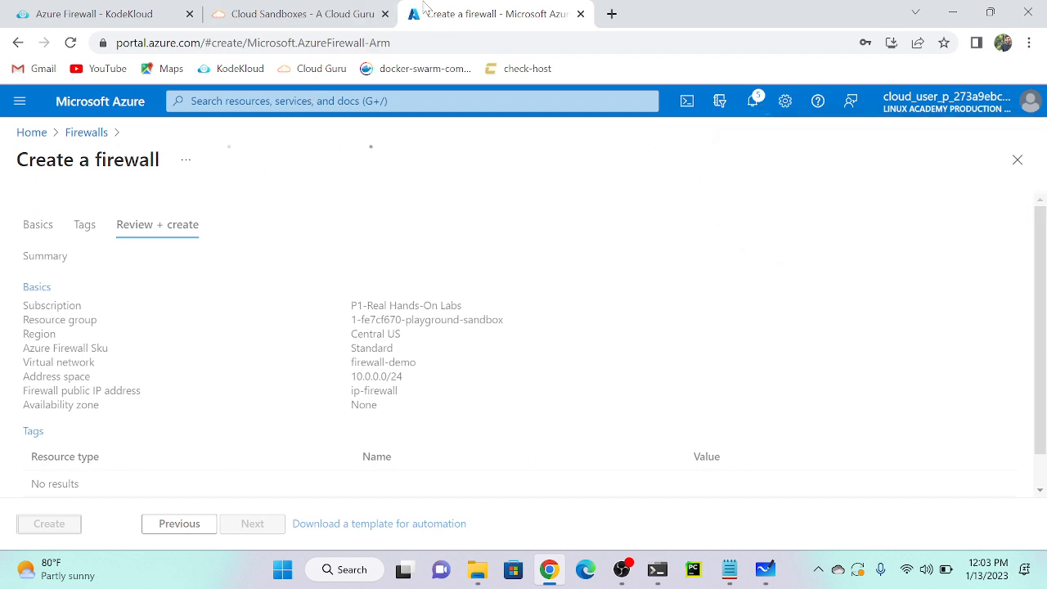
{"action": "right_click", "coordinate": [424, 7]}
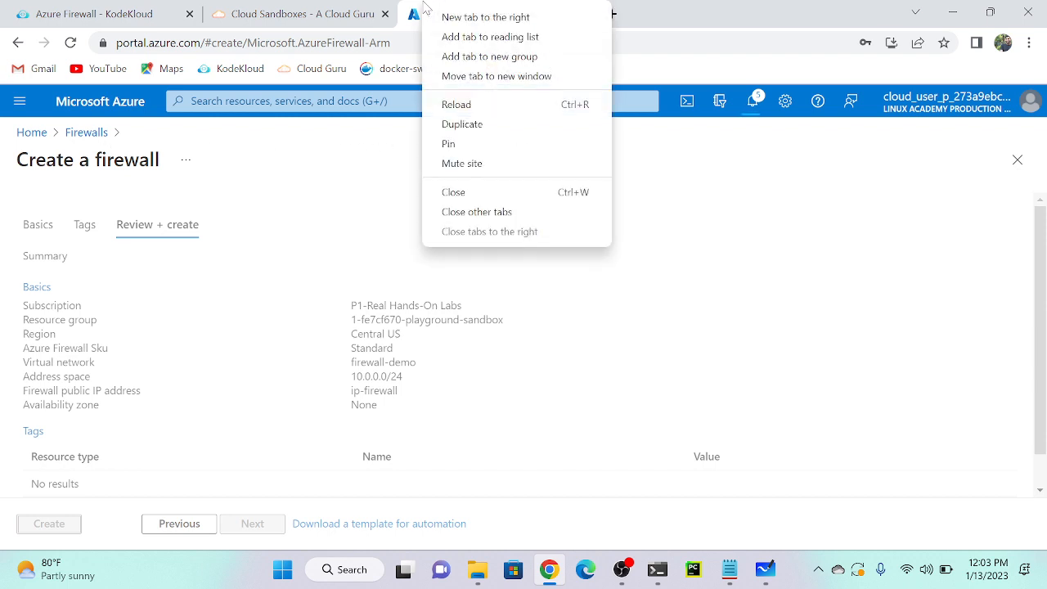
{"action": "left_click", "coordinate": [462, 124]}
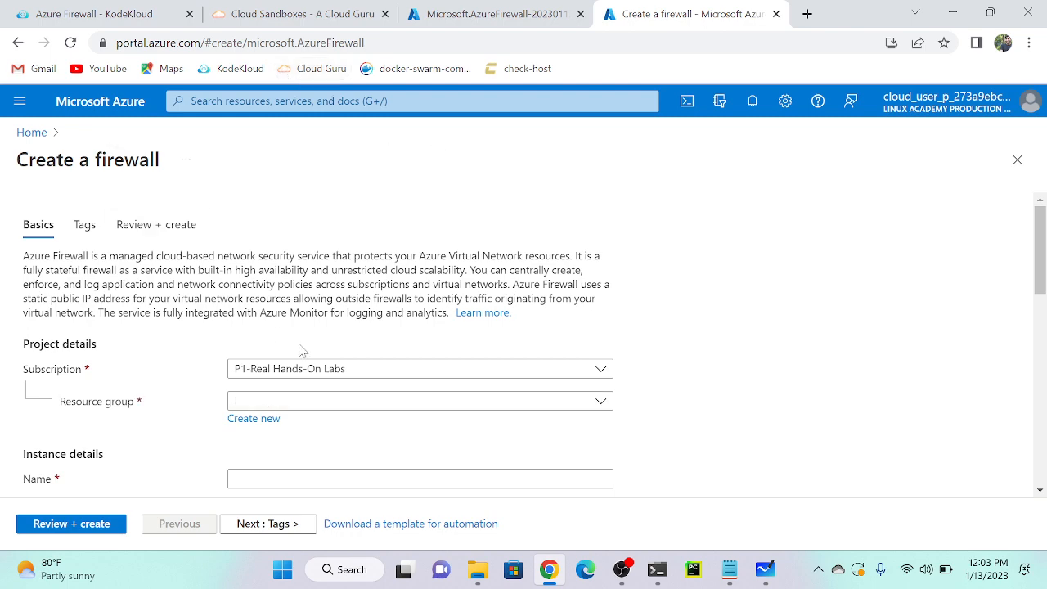
{"action": "left_click", "coordinate": [315, 406]}
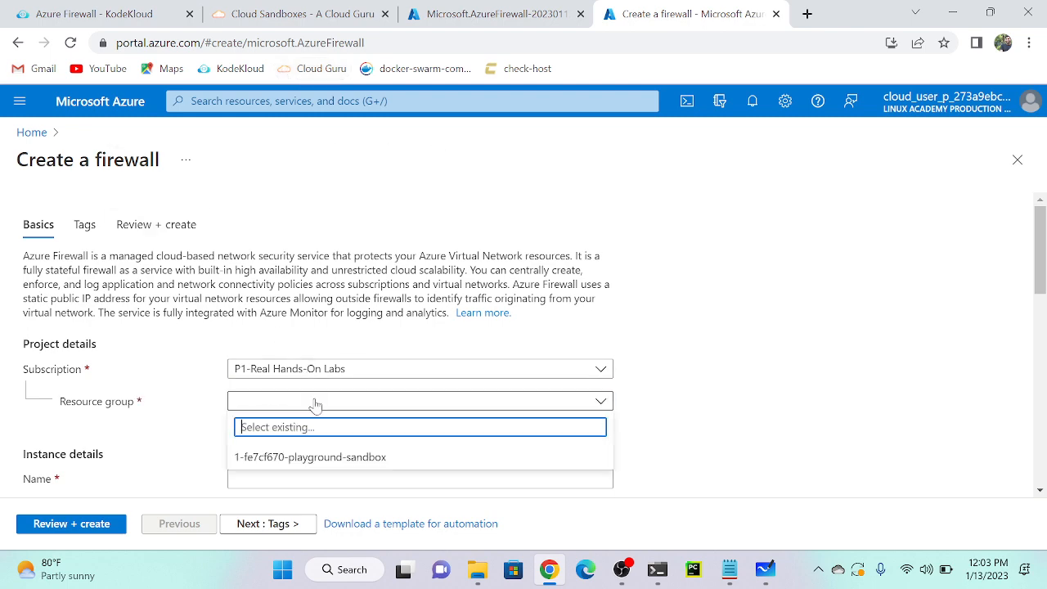
{"action": "left_click", "coordinate": [306, 456]}
{"action": "scroll", "coordinate": [306, 456], "scroll_direction": "down", "scroll_amount": 2}
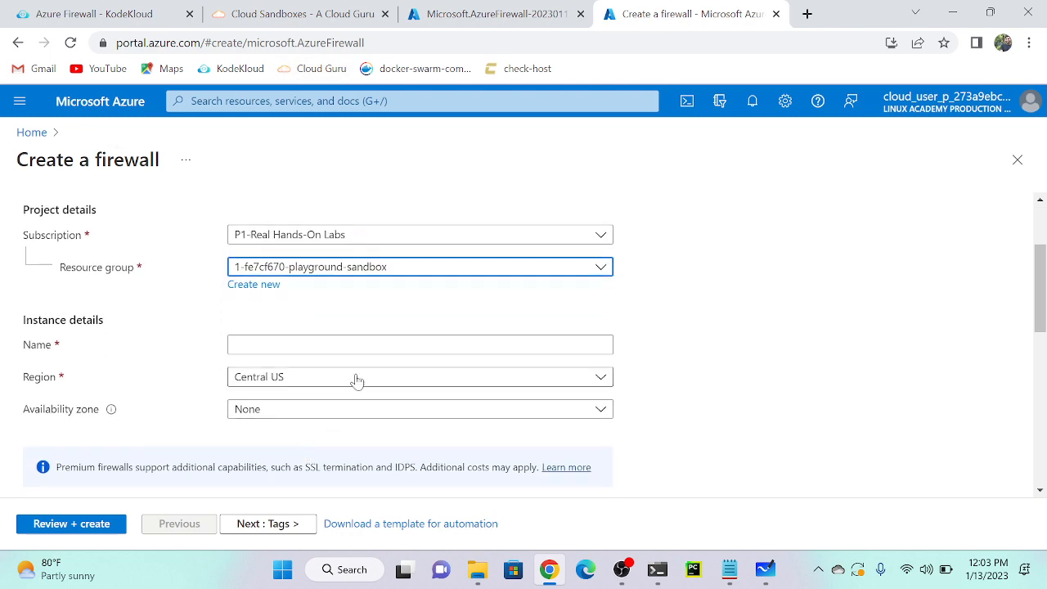
{"action": "left_click", "coordinate": [347, 344]}
{"action": "type", "text": "vm"}
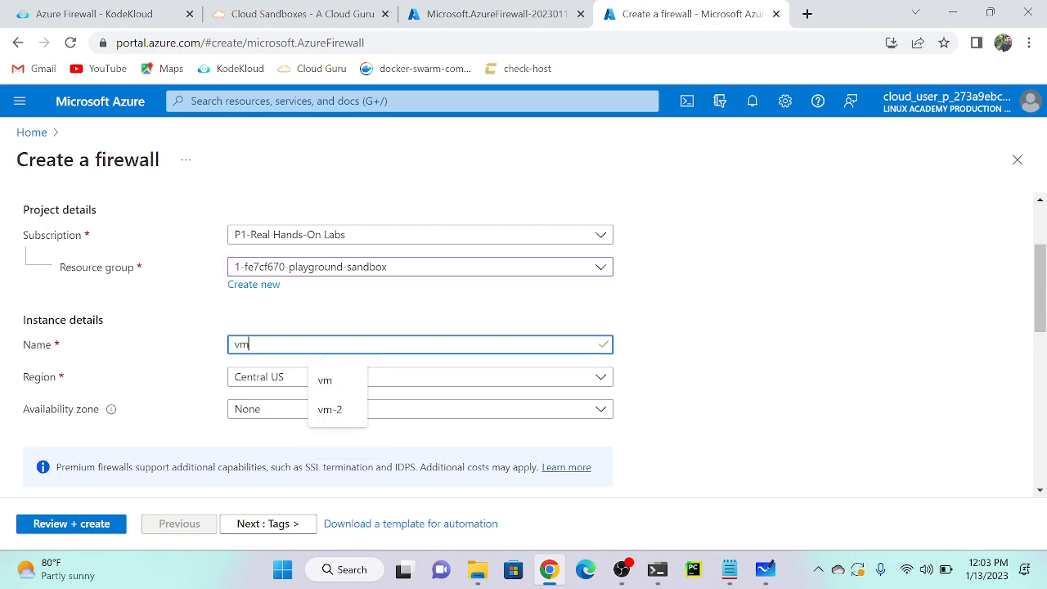
{"action": "scroll", "coordinate": [535, 345], "scroll_direction": "up", "scroll_amount": 2}
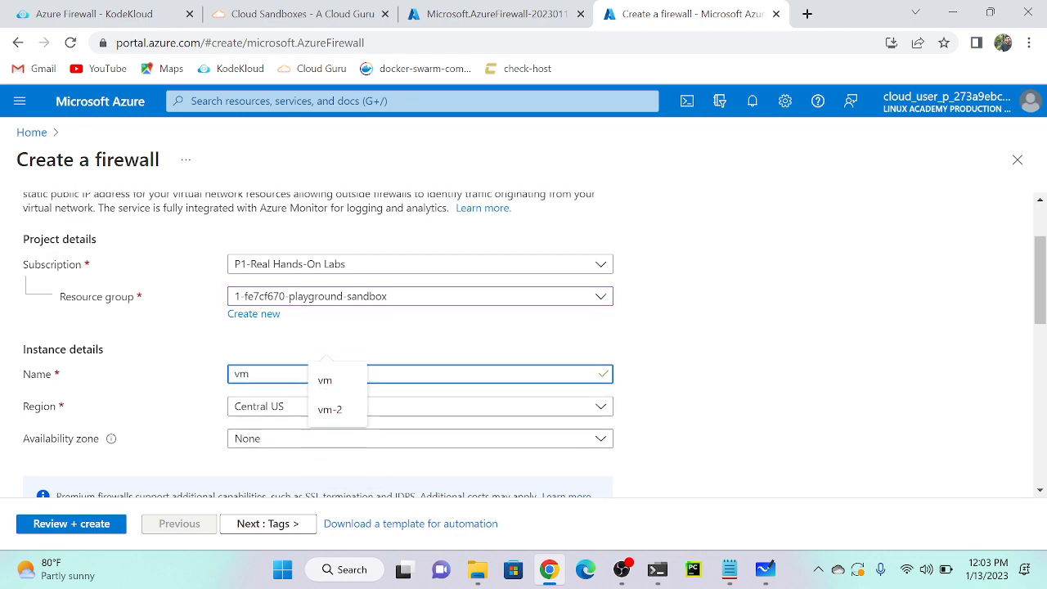
Open the Virtual machines service, discarding the unsaved firewall form, and start creating an Azure virtual machine.
{"action": "left_click", "coordinate": [205, 100]}
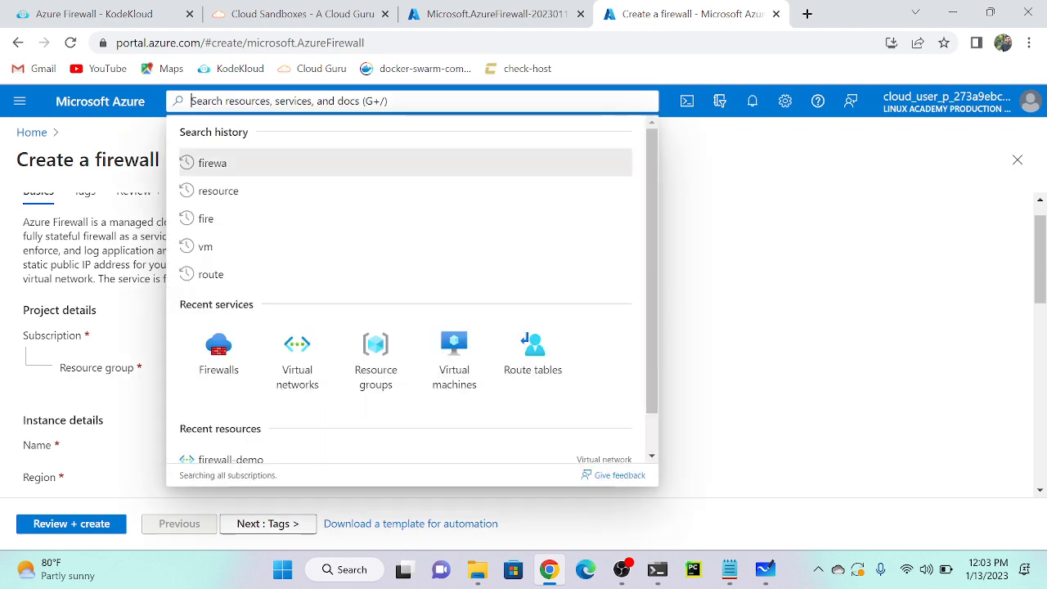
{"action": "left_click", "coordinate": [455, 352]}
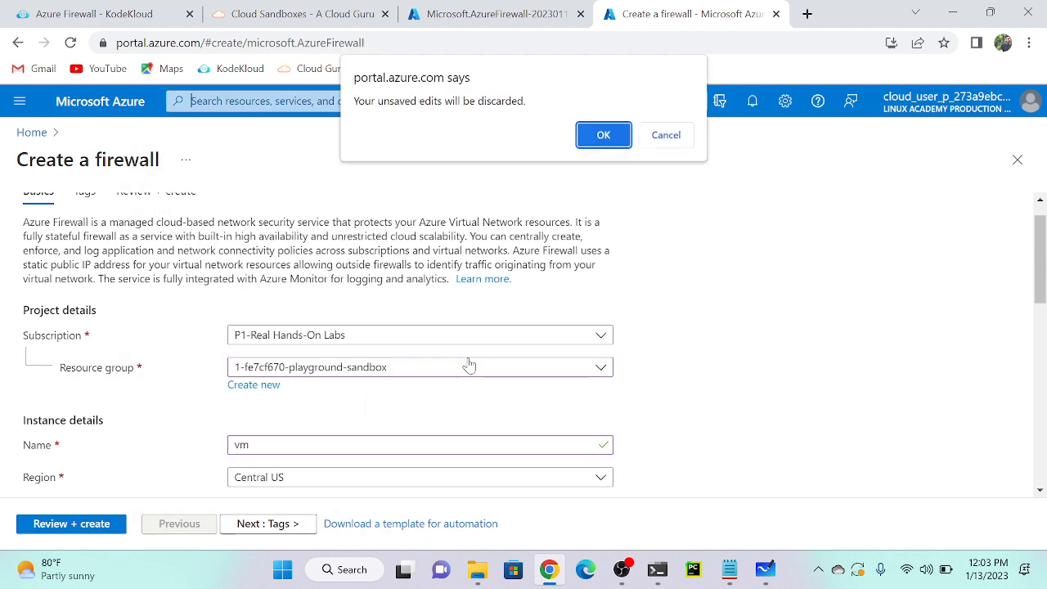
{"action": "left_click", "coordinate": [605, 134]}
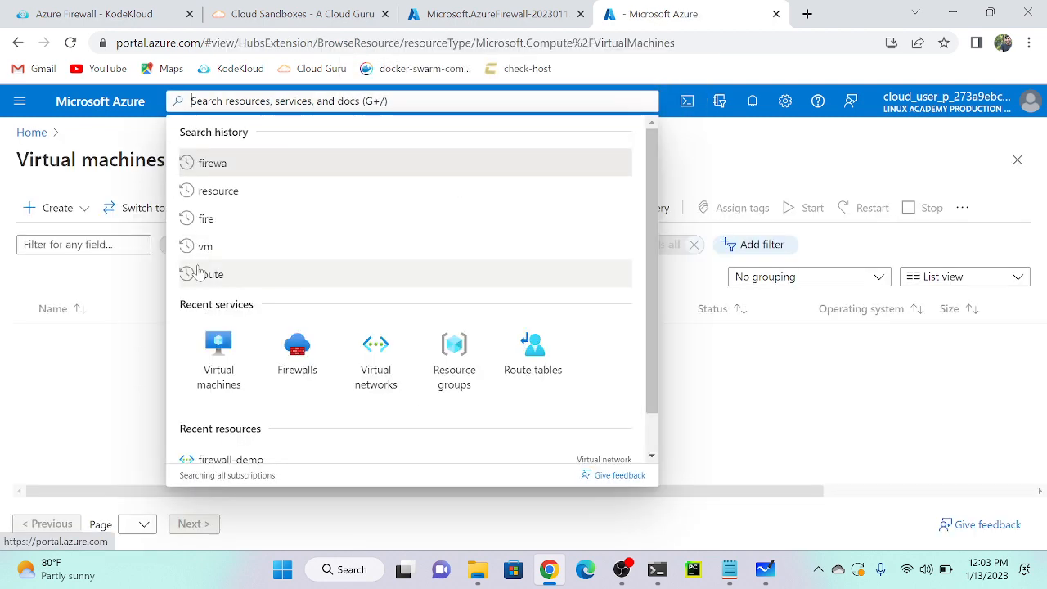
{"action": "left_click", "coordinate": [58, 208]}
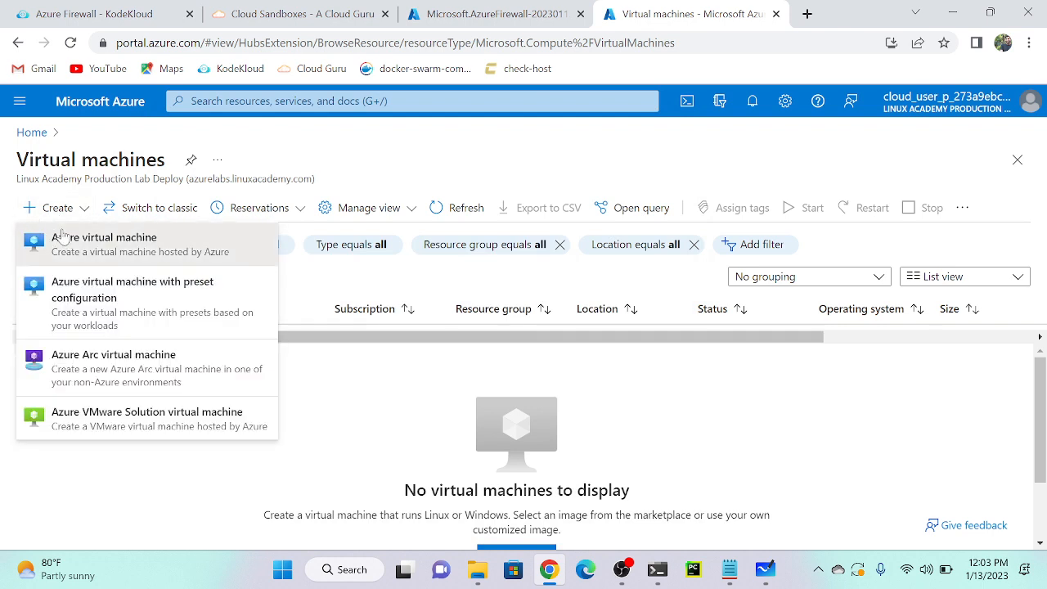
{"action": "left_click", "coordinate": [63, 236]}
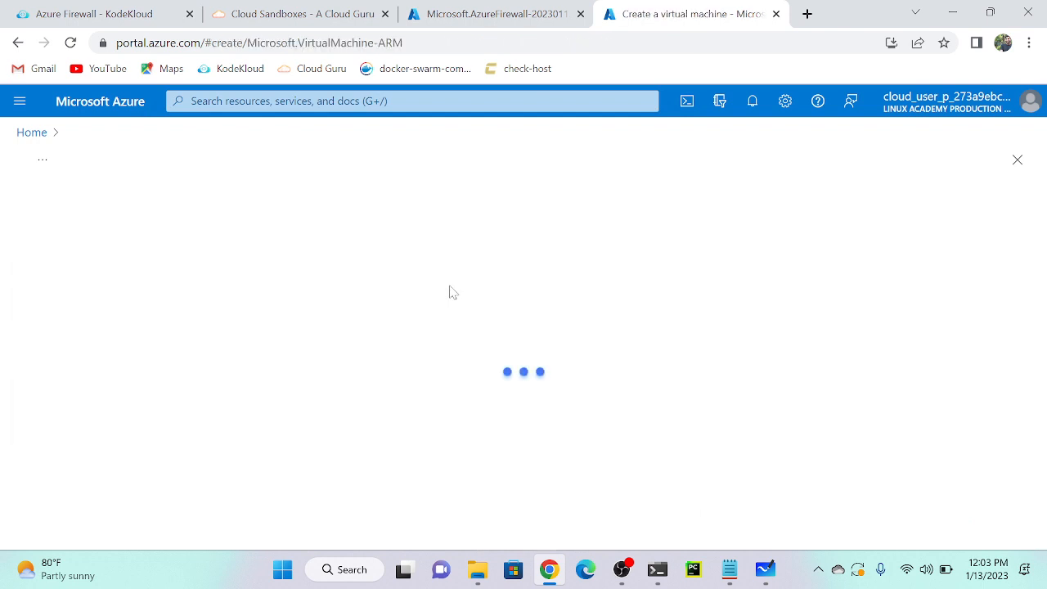
Assign the virtual machine to the 1-fe7cf670-playground-sandbox resource group and name it vm.
{"action": "scroll", "coordinate": [449, 292], "scroll_direction": "down", "scroll_amount": 2}
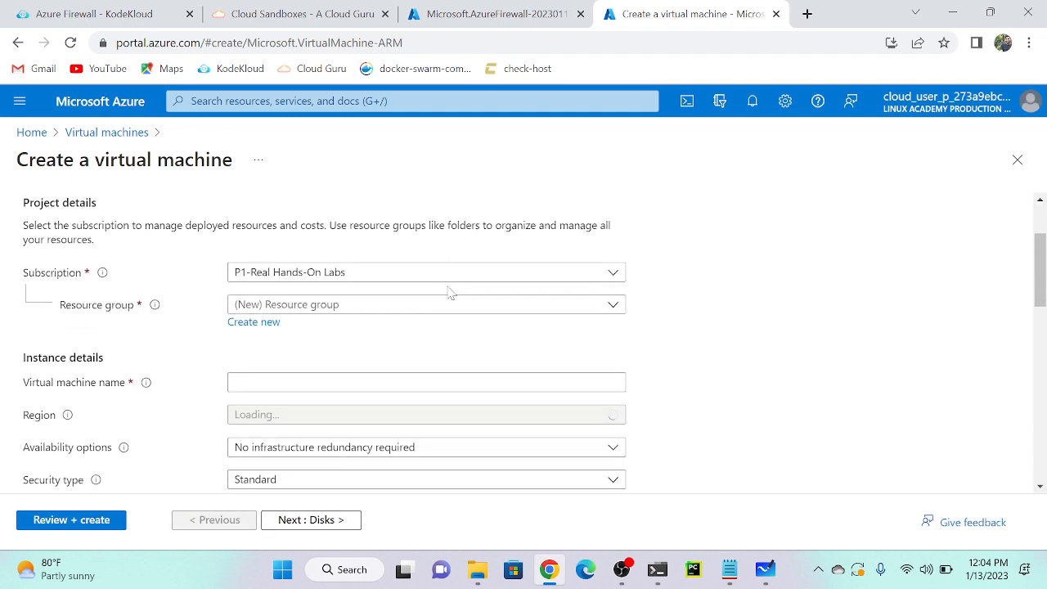
{"action": "left_click", "coordinate": [350, 307]}
{"action": "left_click", "coordinate": [323, 360]}
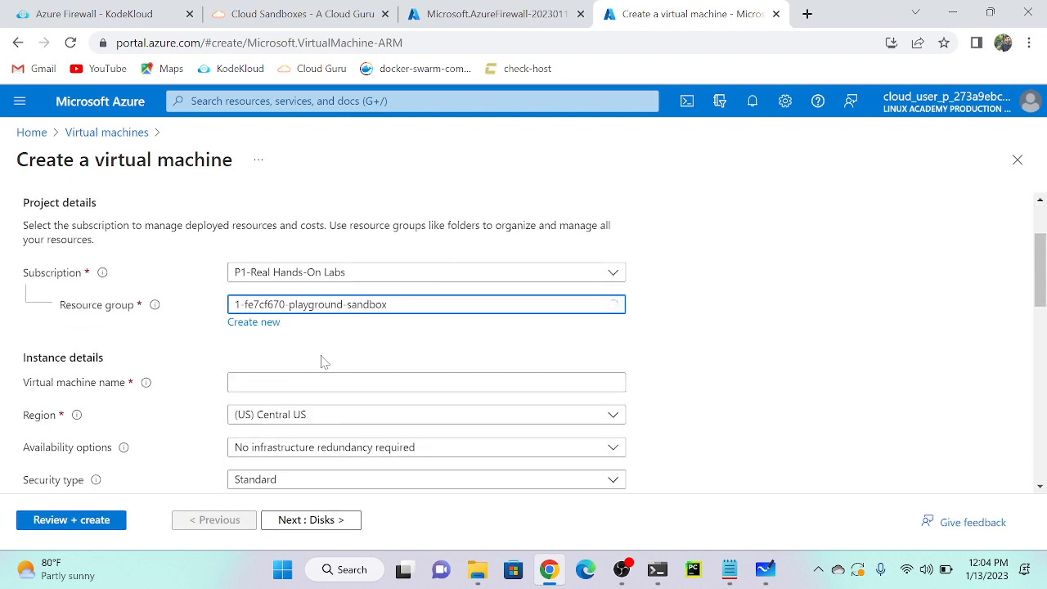
{"action": "left_click", "coordinate": [294, 383]}
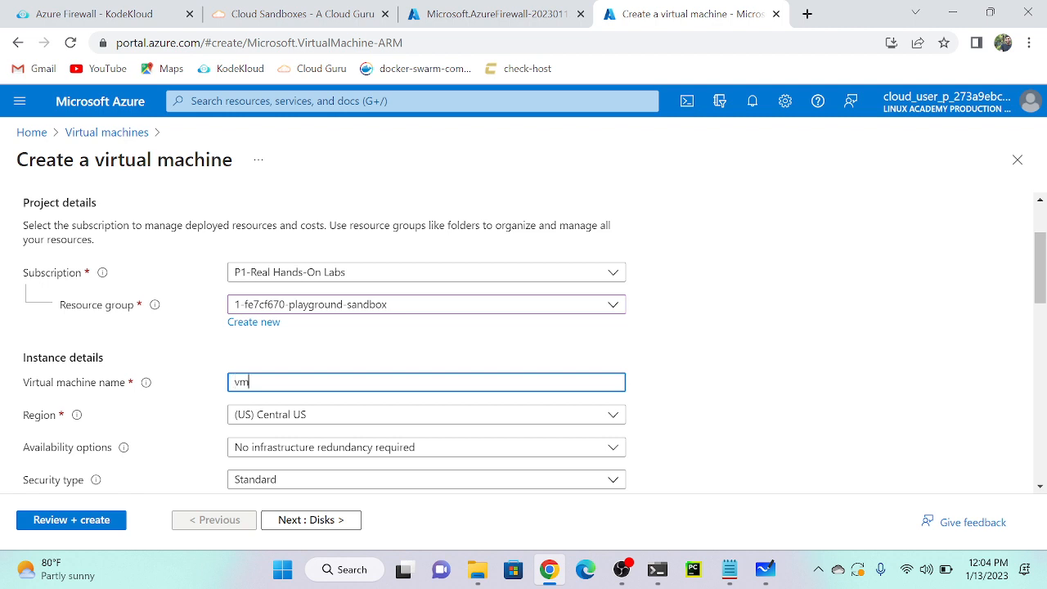
Try the Availability zone option for the virtual machine, and set availability back to No infrastructure redundancy required.
{"action": "scroll", "coordinate": [320, 383], "scroll_direction": "down", "scroll_amount": 1}
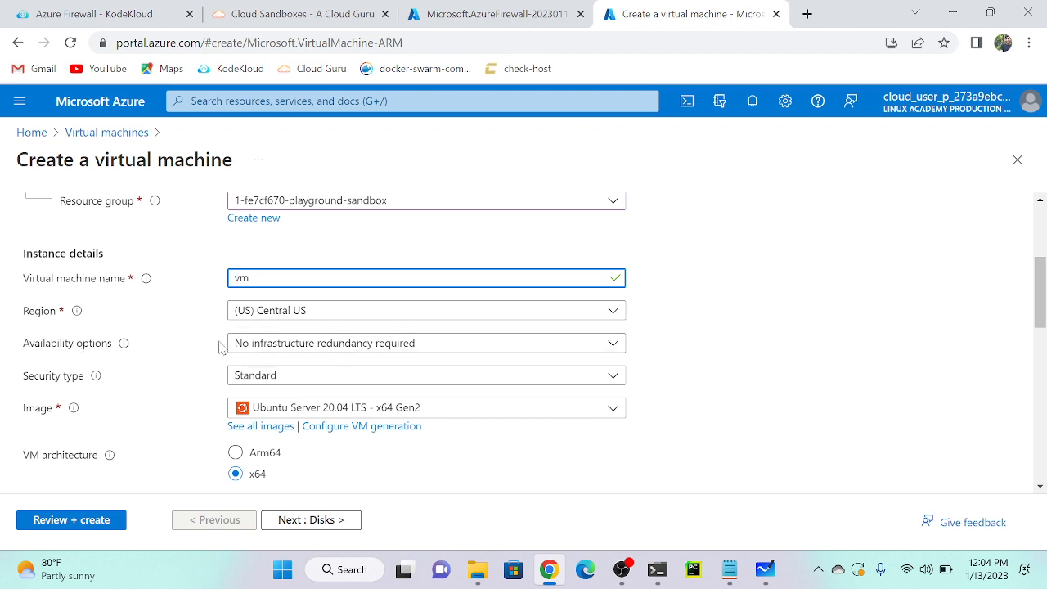
{"action": "left_click", "coordinate": [262, 345]}
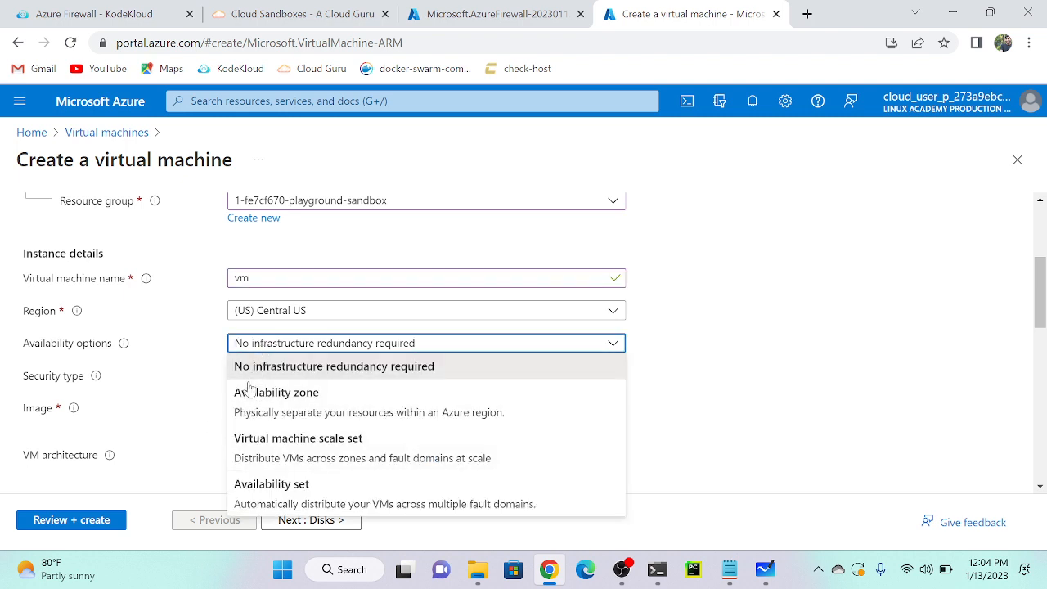
{"action": "left_click", "coordinate": [279, 393]}
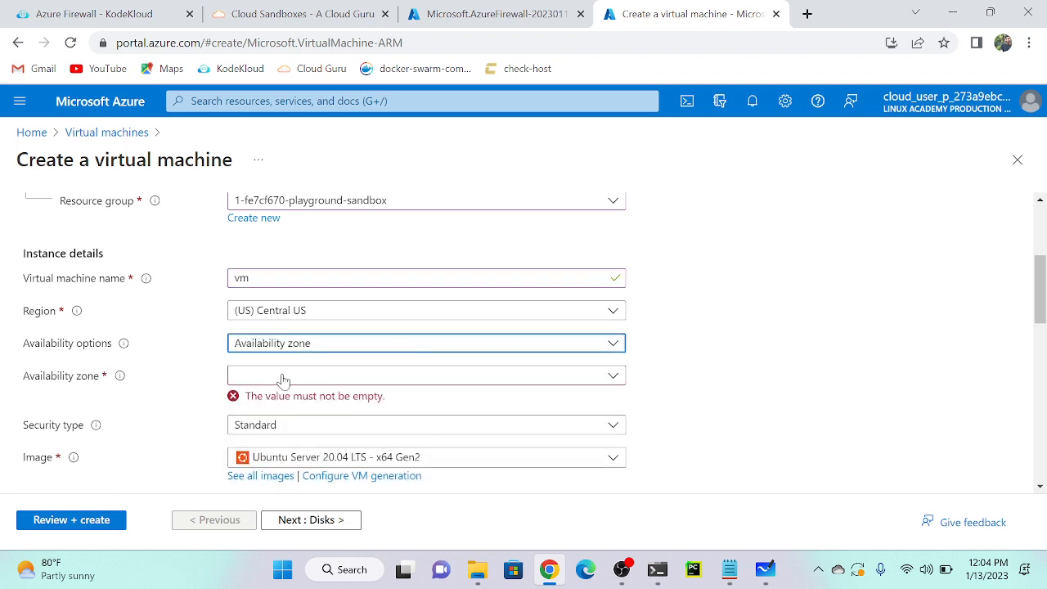
{"action": "left_click", "coordinate": [286, 379]}
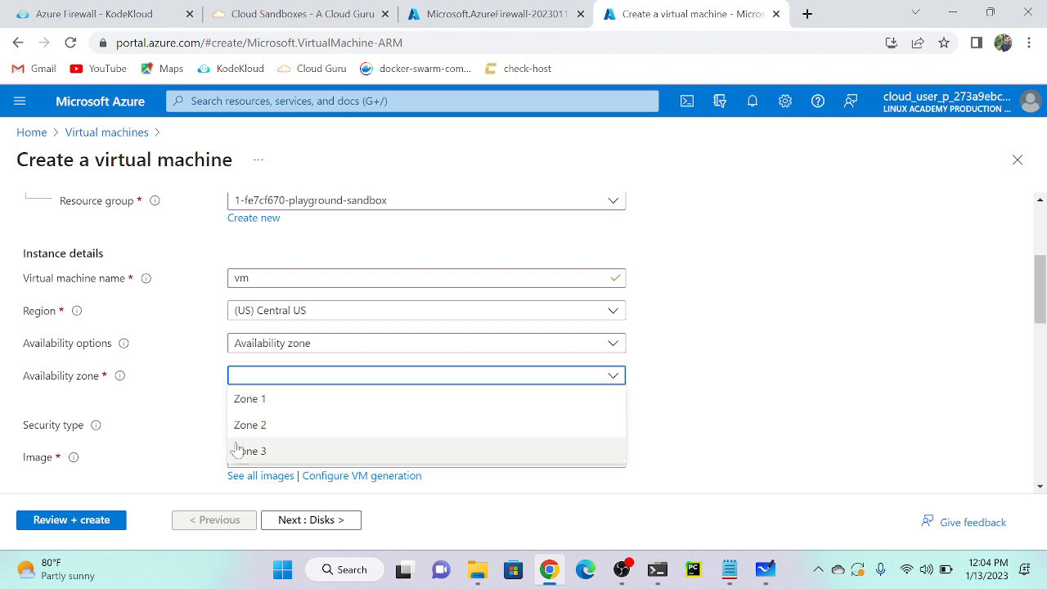
{"action": "left_click", "coordinate": [292, 347]}
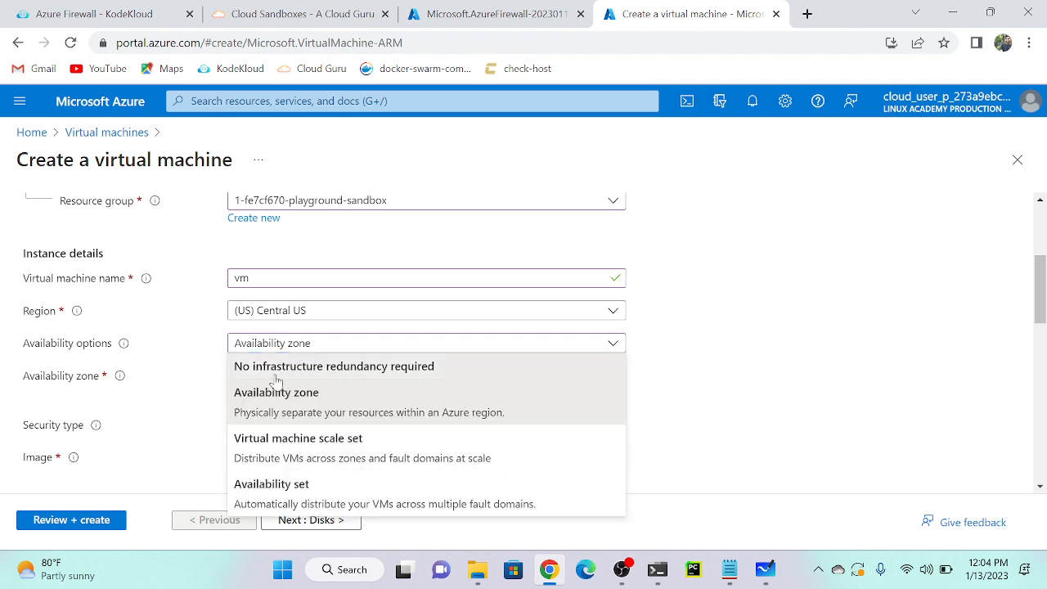
{"action": "left_click", "coordinate": [278, 372]}
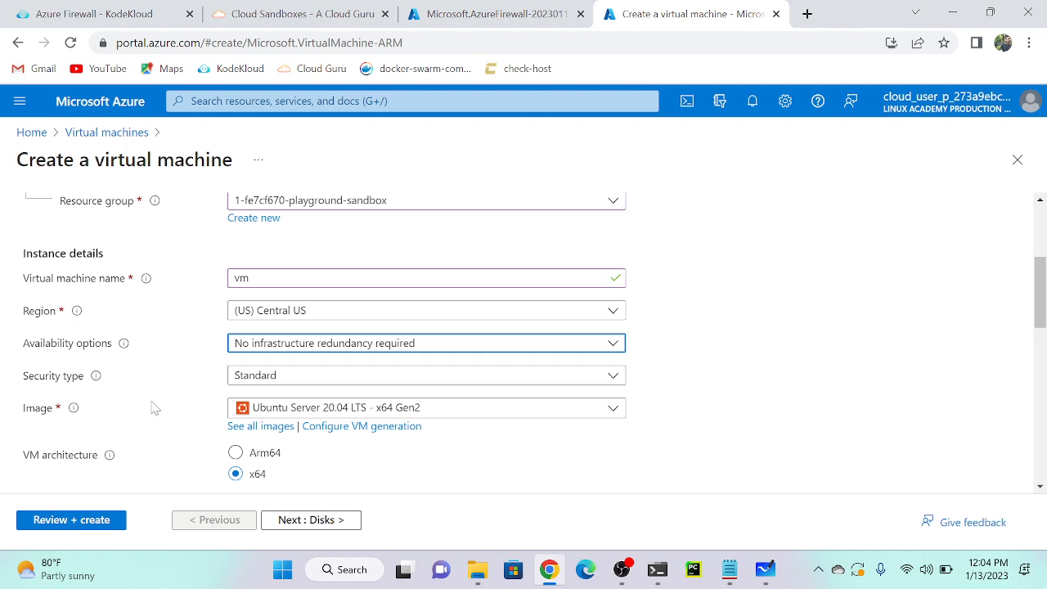
Set the virtual machine's administrator account to password authentication and enter the admin username, password and password confirmation.
{"action": "scroll", "coordinate": [154, 409], "scroll_direction": "down", "scroll_amount": 1}
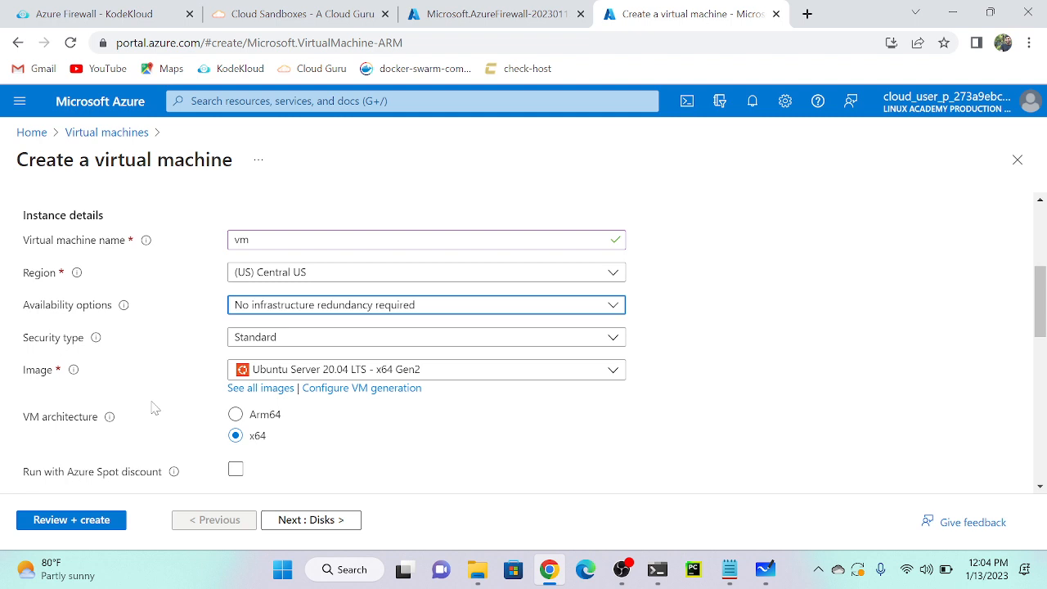
{"action": "scroll", "coordinate": [155, 409], "scroll_direction": "down", "scroll_amount": 1}
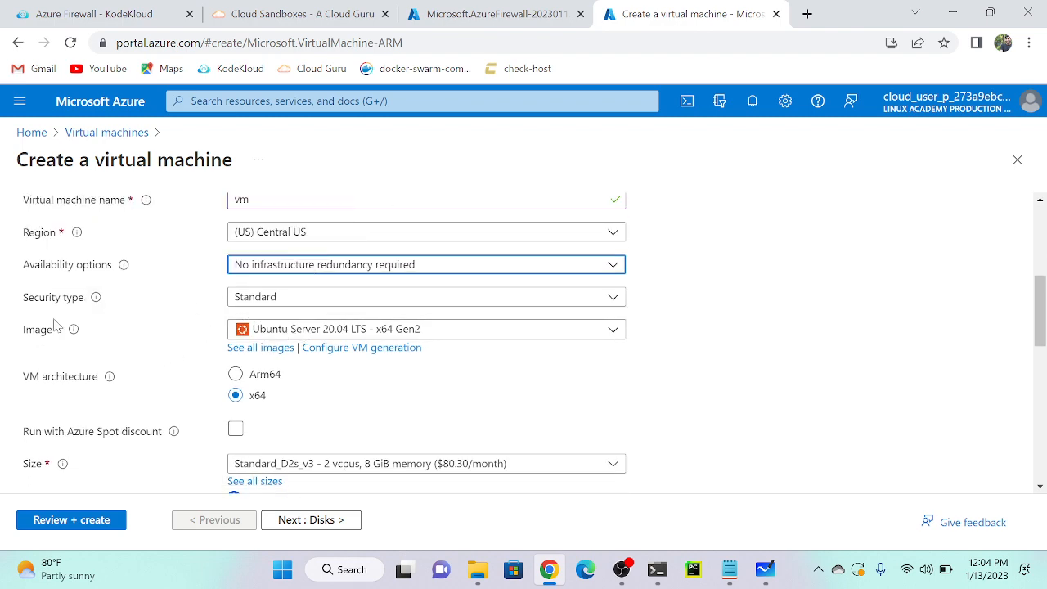
{"action": "scroll", "coordinate": [231, 328], "scroll_direction": "down", "scroll_amount": 3}
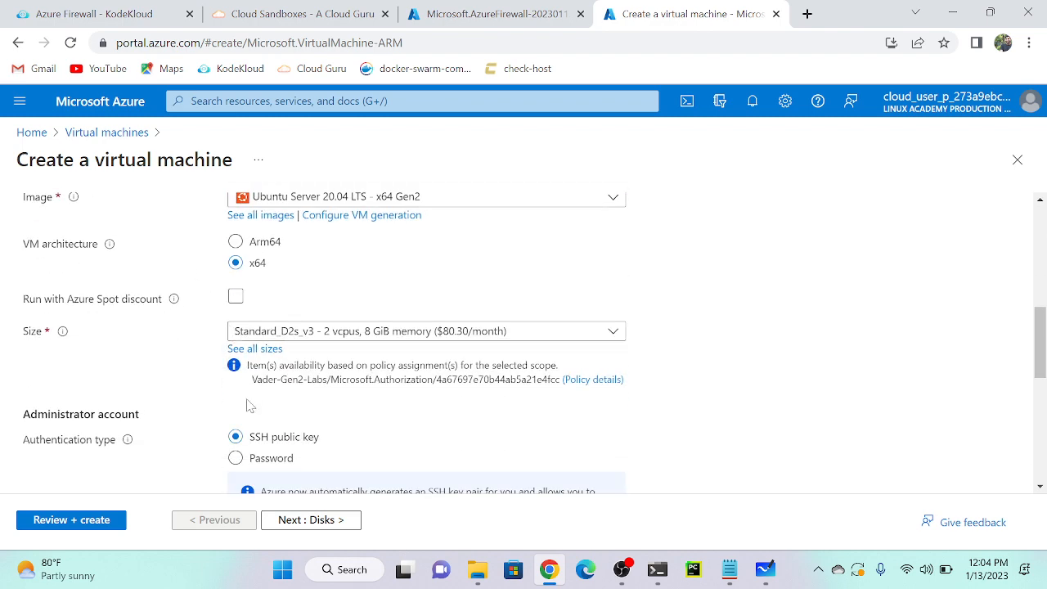
{"action": "left_click", "coordinate": [238, 458]}
{"action": "scroll", "coordinate": [238, 459], "scroll_direction": "down", "scroll_amount": 2}
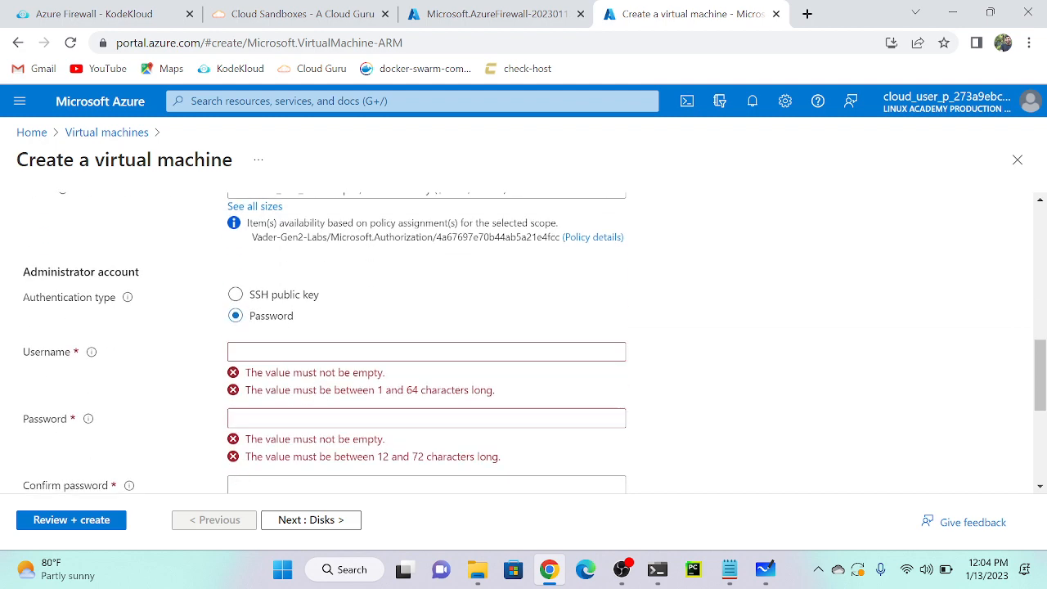
{"action": "left_click", "coordinate": [237, 350]}
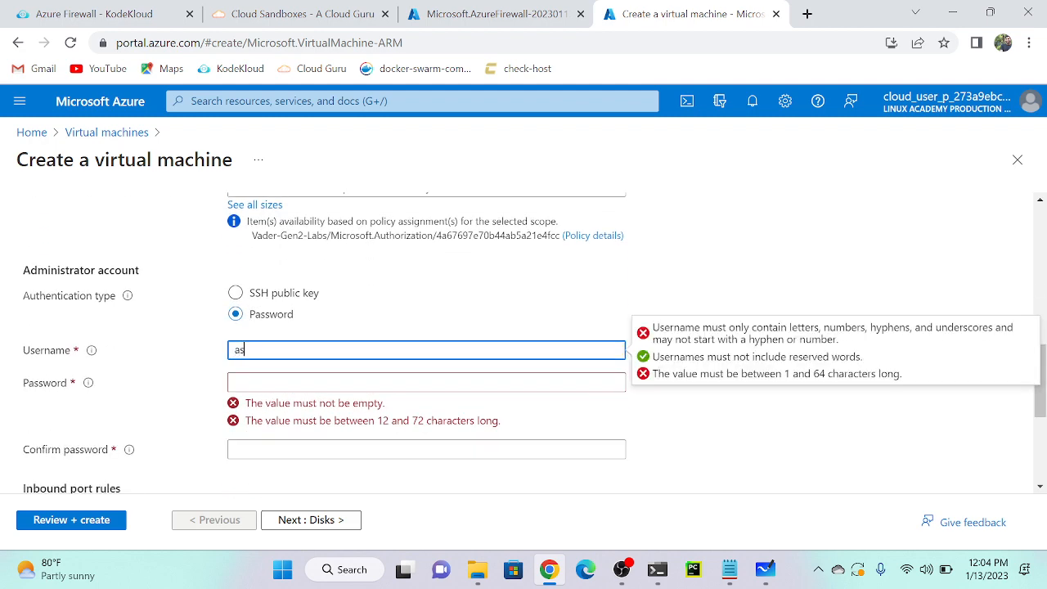
{"action": "key", "text": "Tab"}
{"action": "type", "text": "••"}
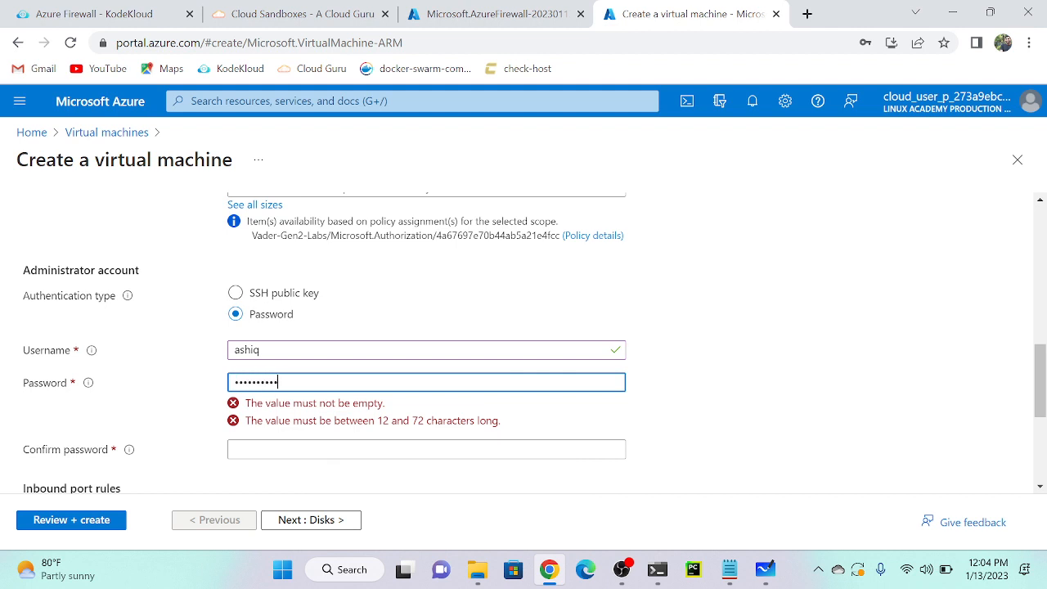
{"action": "key", "text": "Tab"}
{"action": "type", "text": "•••"}
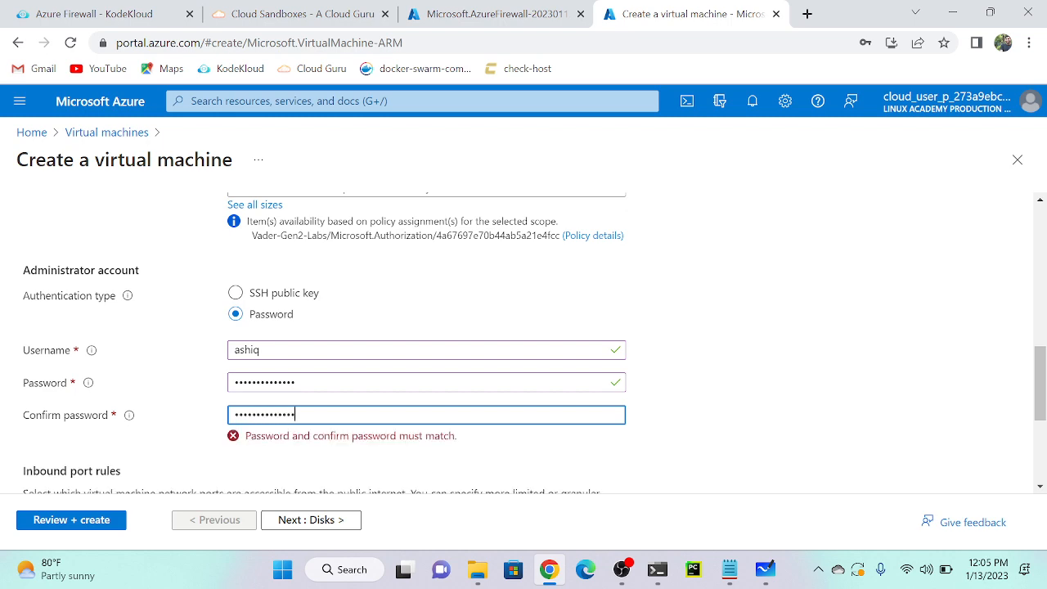
In the virtual machine's networking settings, select the app (10.0.0.0/25) subnet of the firewall-demo virtual network.
{"action": "scroll", "coordinate": [351, 357], "scroll_direction": "down", "scroll_amount": 3}
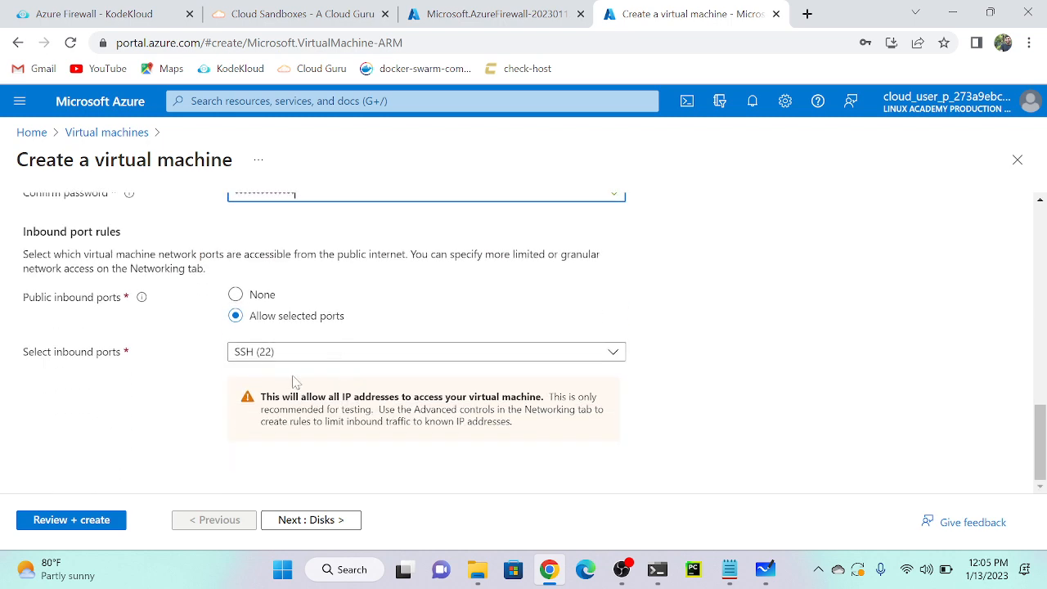
{"action": "scroll", "coordinate": [299, 383], "scroll_direction": "up", "scroll_amount": 10}
{"action": "left_click", "coordinate": [164, 231]}
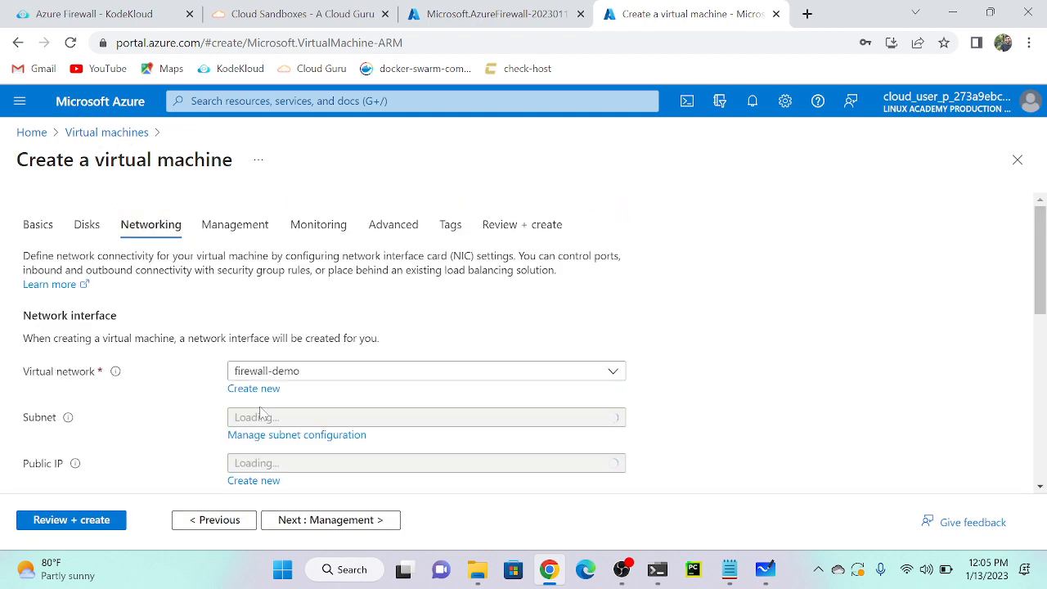
{"action": "scroll", "coordinate": [278, 417], "scroll_direction": "down", "scroll_amount": 1}
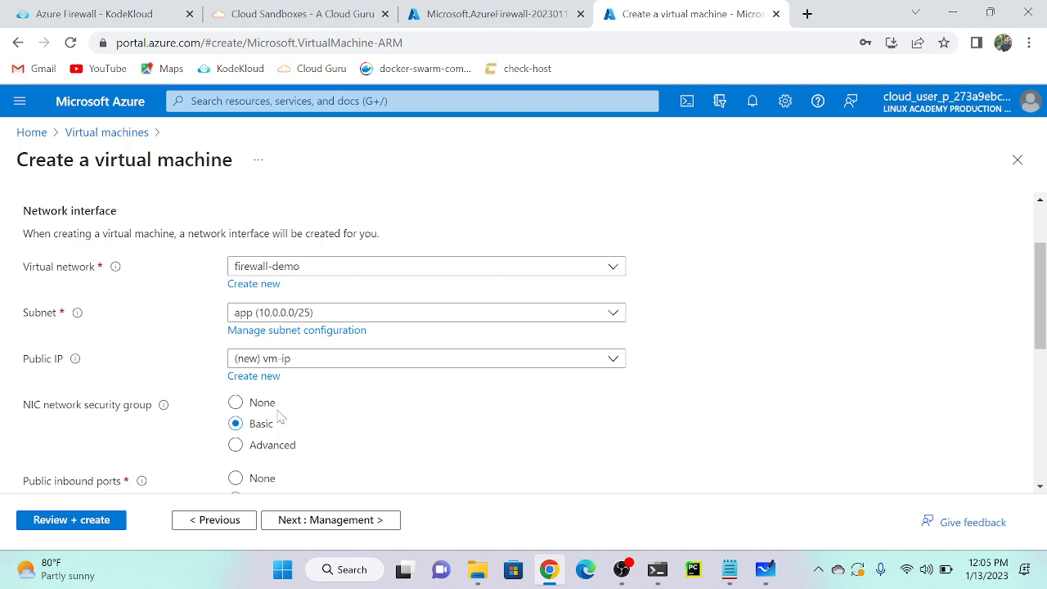
{"action": "left_click", "coordinate": [252, 319]}
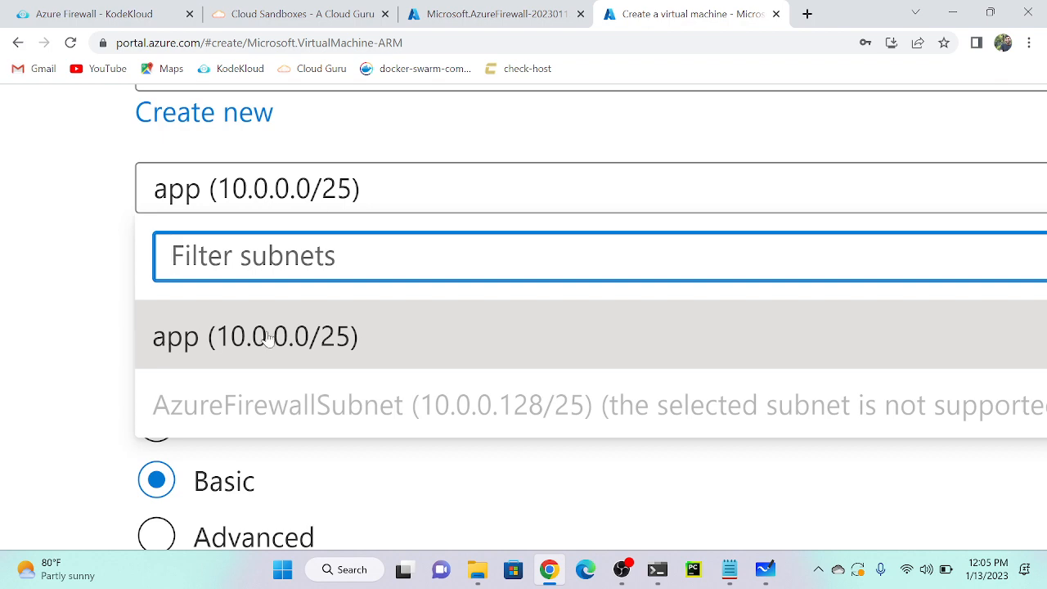
{"action": "left_click", "coordinate": [311, 337]}
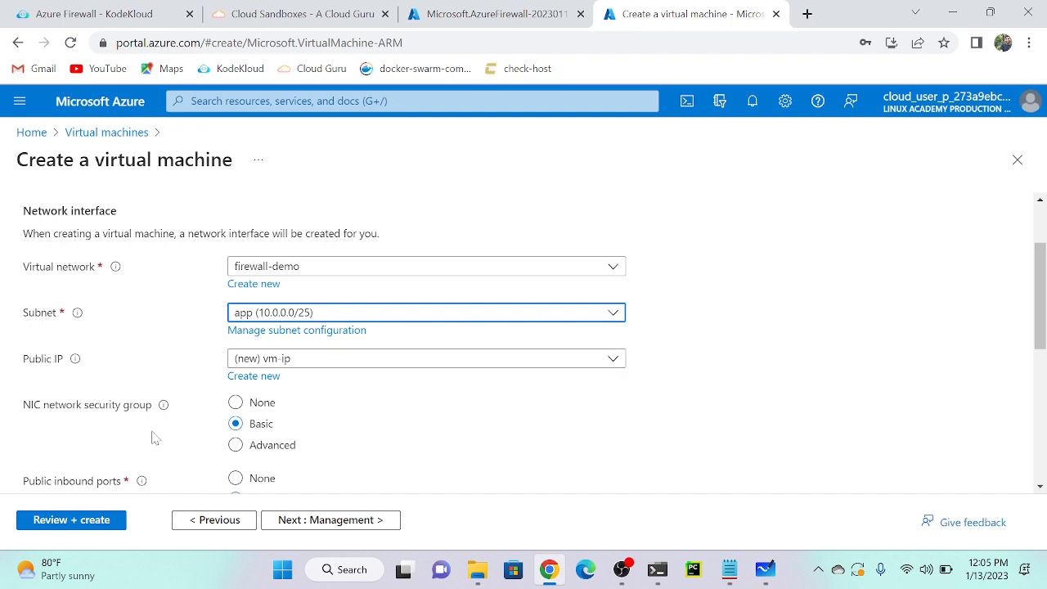
Validate the virtual machine configuration, check the firewall deployment meanwhile, and start creating the virtual machine.
{"action": "left_click", "coordinate": [64, 523]}
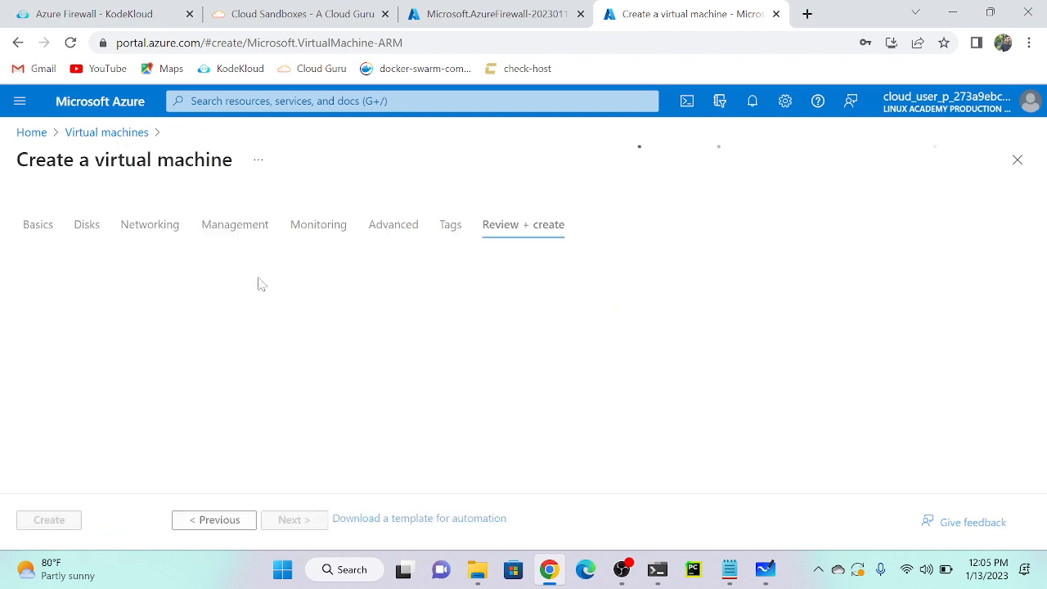
{"action": "left_click", "coordinate": [514, 14]}
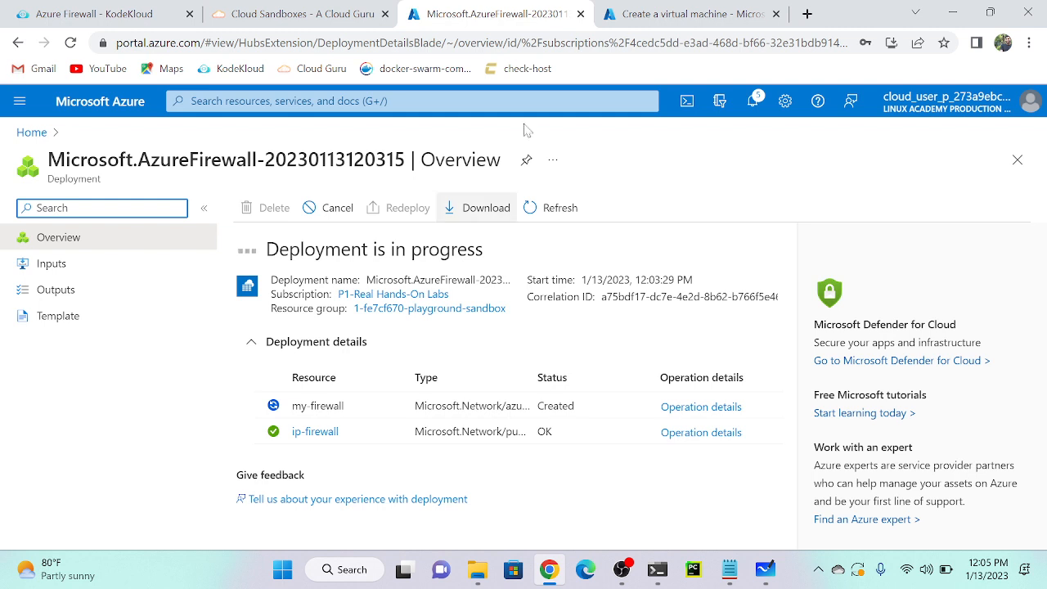
{"action": "left_click", "coordinate": [695, 14]}
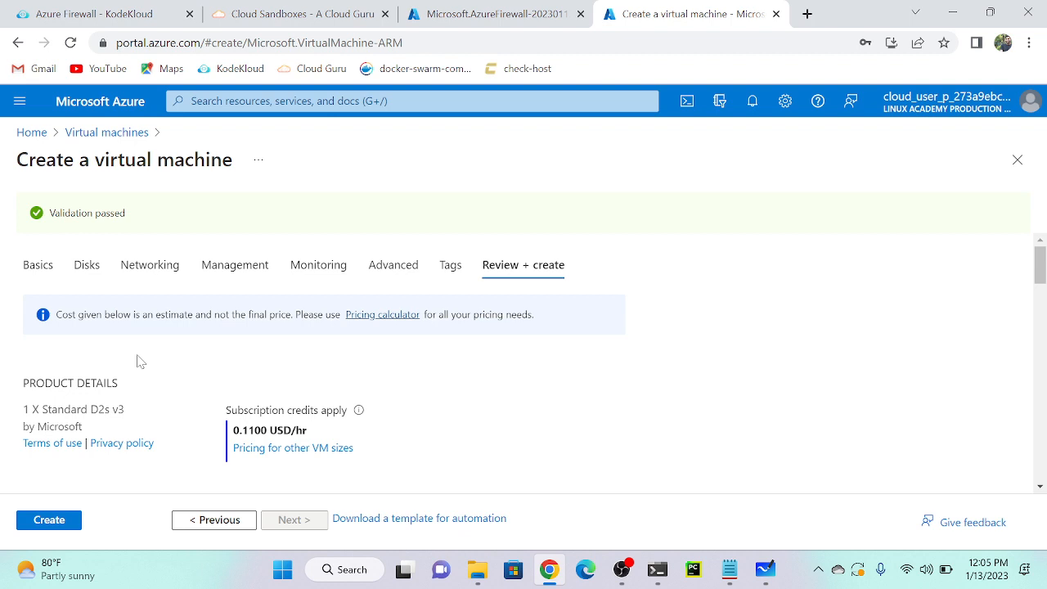
{"action": "left_click", "coordinate": [49, 516]}
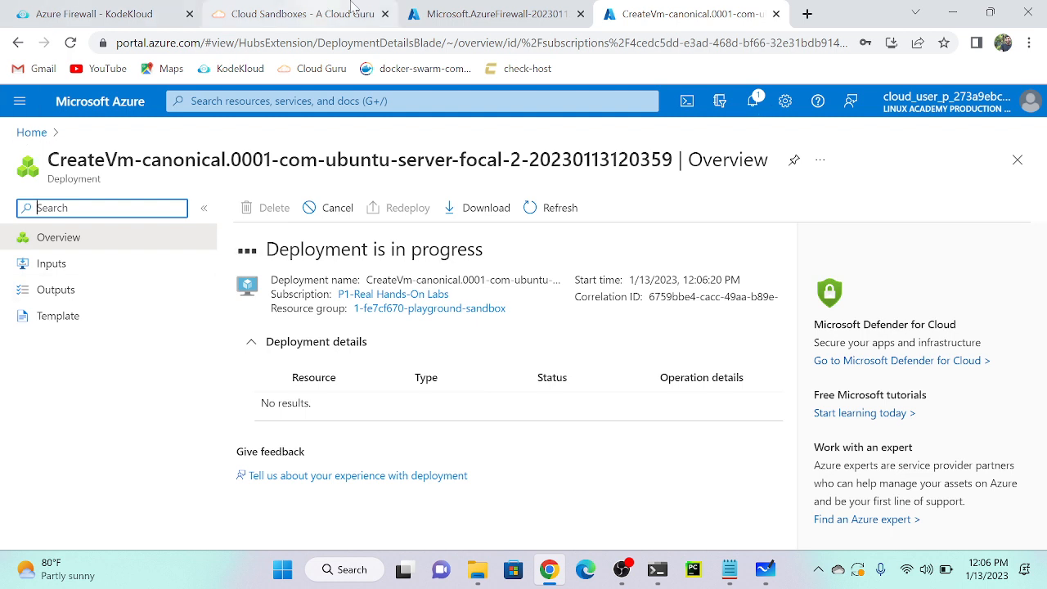
Check the progress of the firewall deployment and the virtual machine deployment in their browser tabs.
{"action": "left_click", "coordinate": [505, 10]}
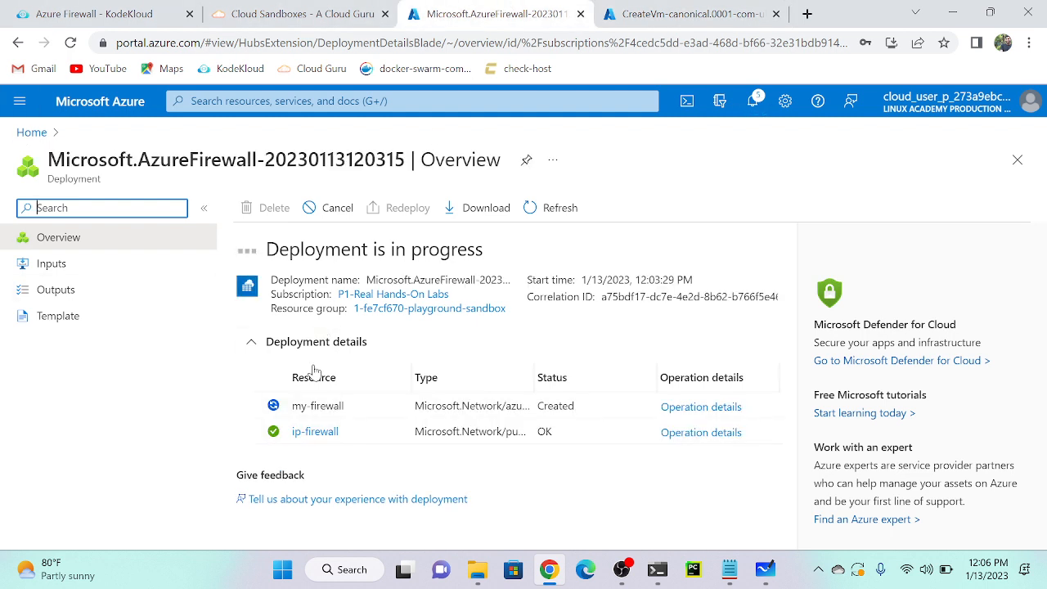
{"action": "left_click", "coordinate": [714, 11]}
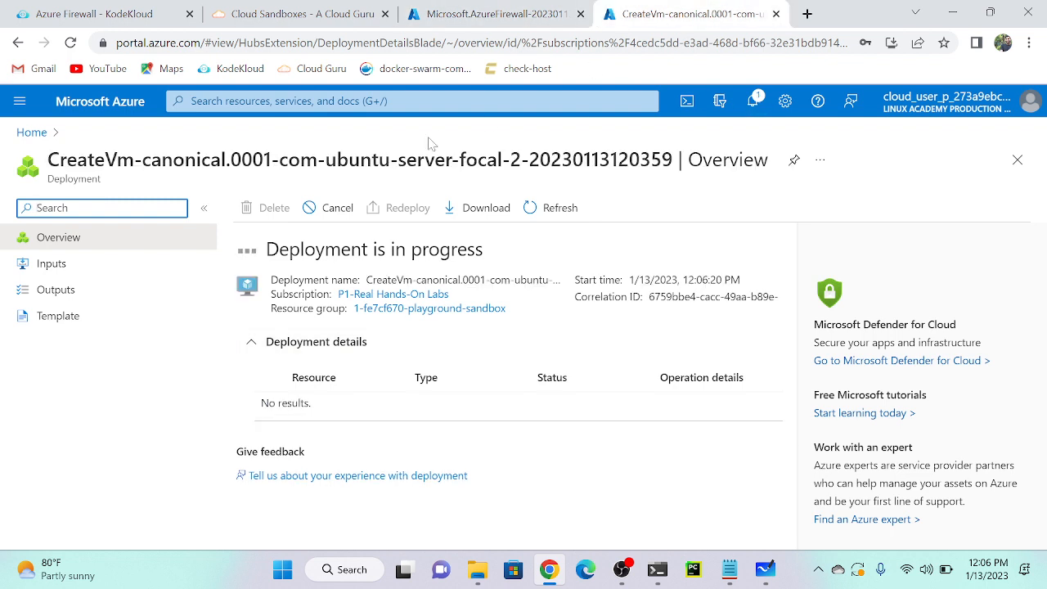
{"action": "left_click", "coordinate": [505, 20]}
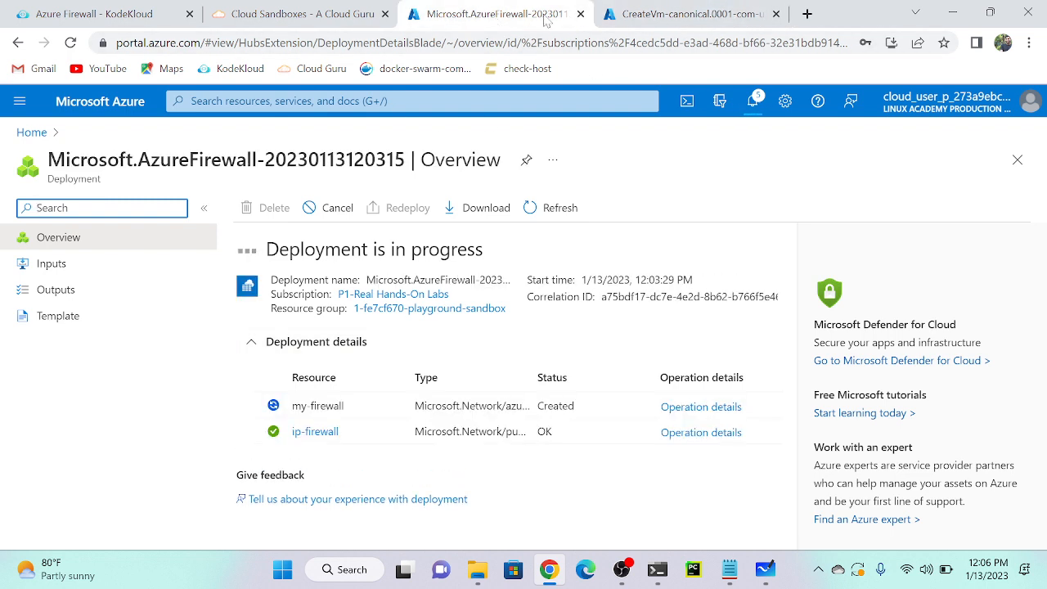
{"action": "left_click", "coordinate": [687, 14]}
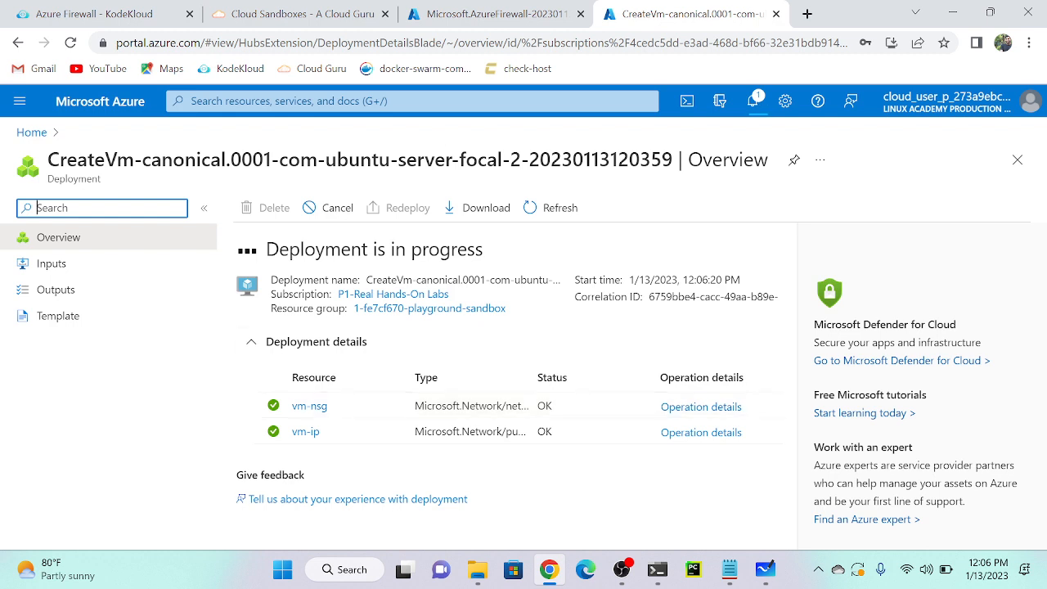
{"action": "left_click", "coordinate": [446, 20]}
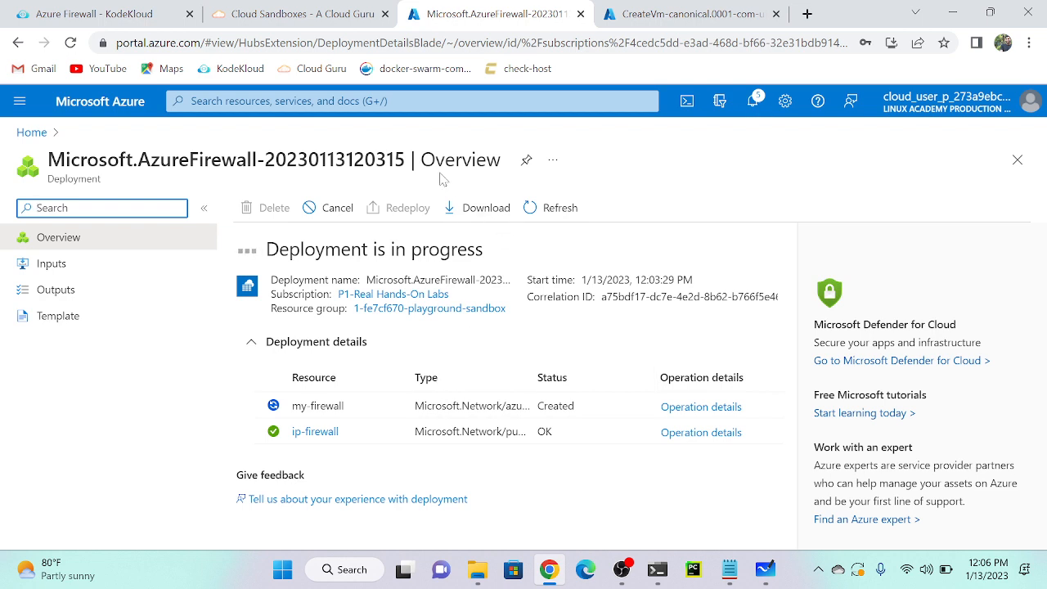
{"action": "left_click", "coordinate": [687, 14]}
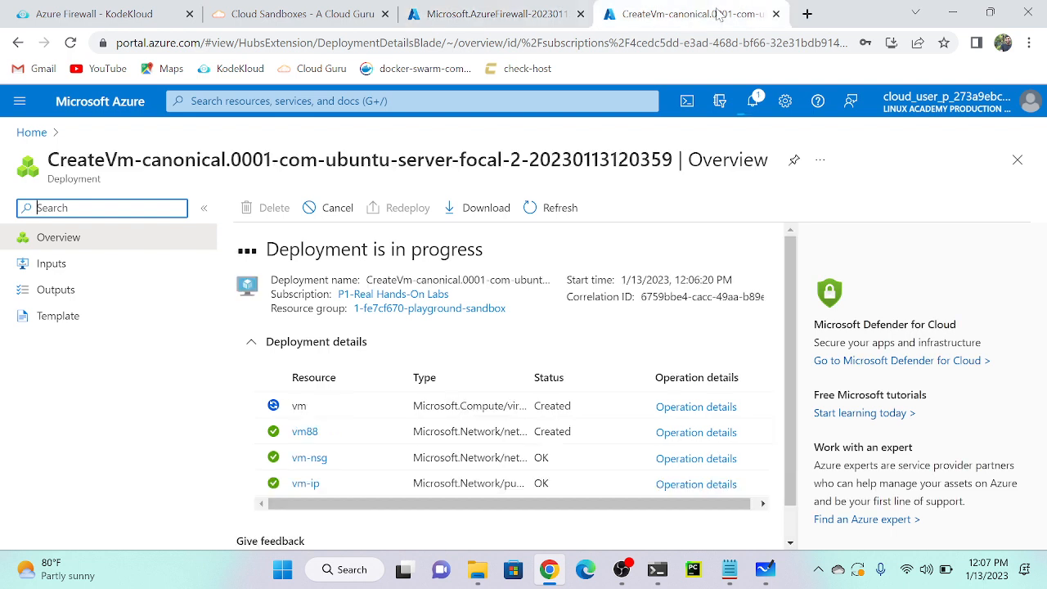
Duplicate the virtual machine deployment's browser tab, skip the welcome tour and open the Route tables service there.
{"action": "right_click", "coordinate": [716, 14]}
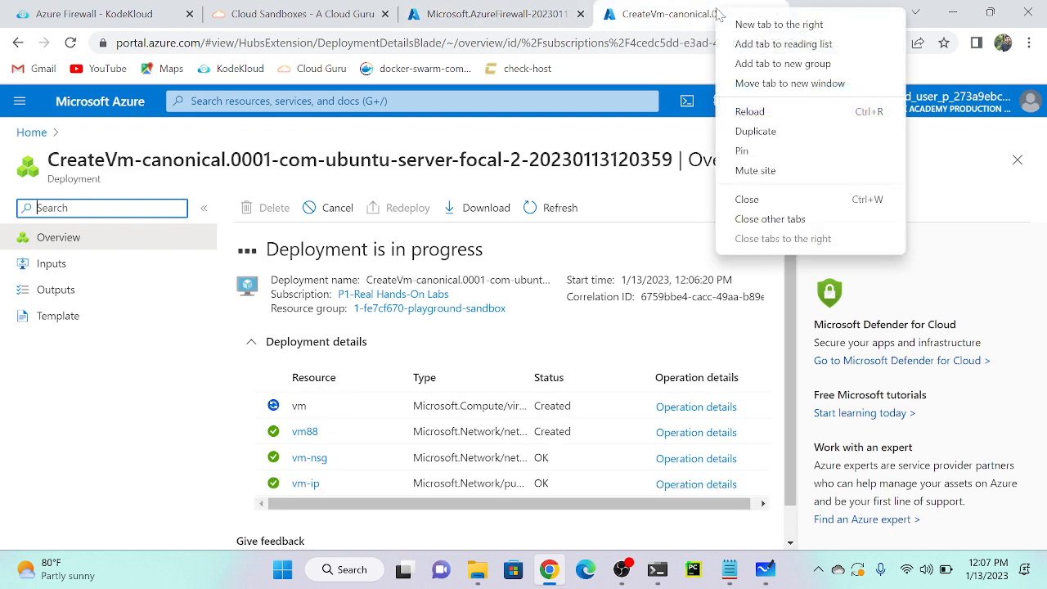
{"action": "left_click", "coordinate": [764, 131]}
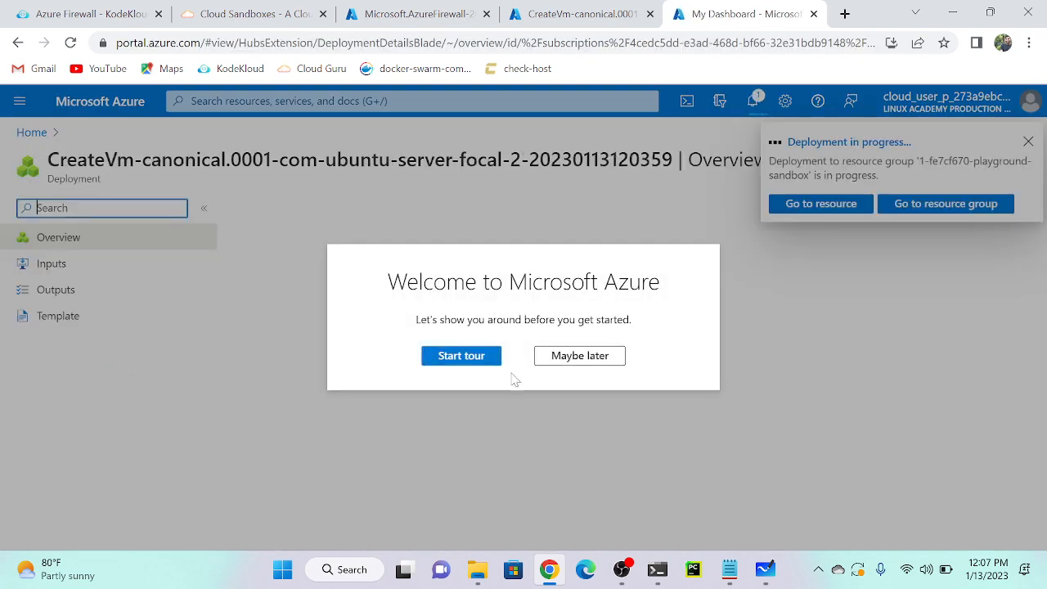
{"action": "left_click", "coordinate": [579, 359]}
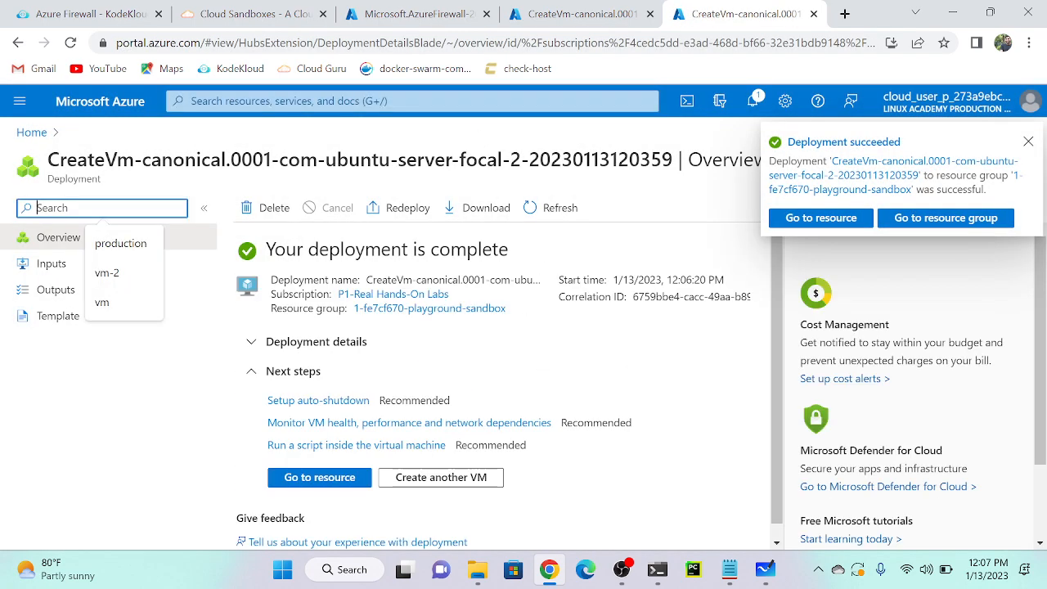
{"action": "left_click", "coordinate": [481, 101]}
{"action": "type", "text": "route"}
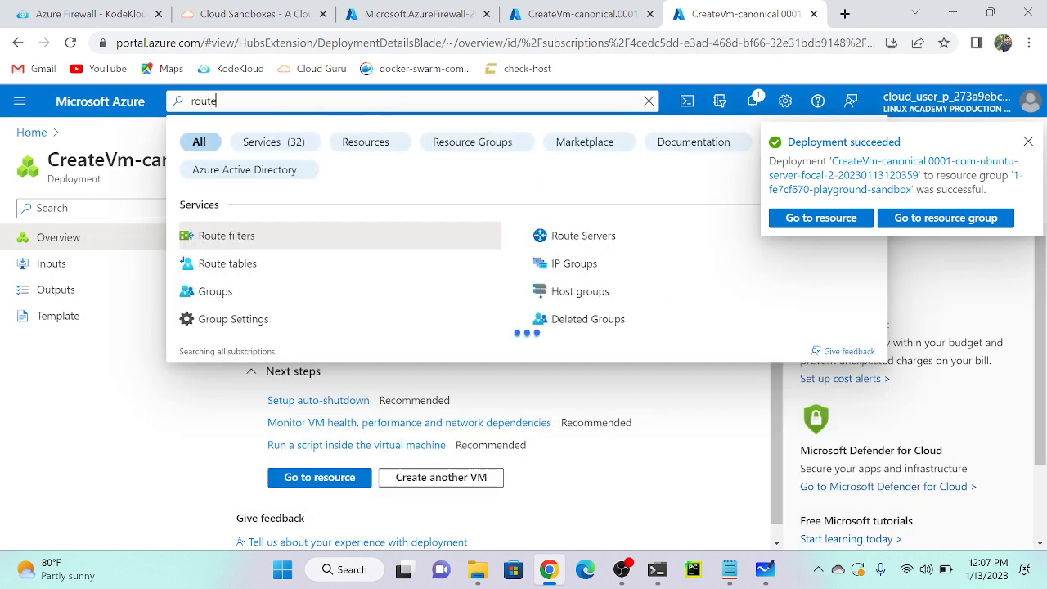
{"action": "left_click", "coordinate": [213, 267]}
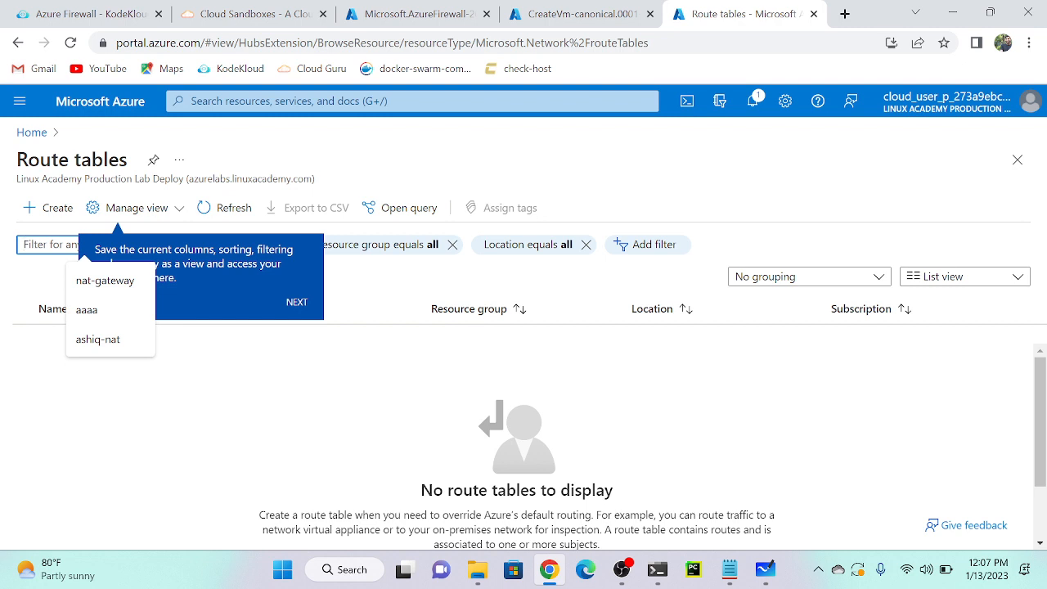
Set up a new route table named my-rt in the 1-fe7cf670-playground-sandbox resource group and validate its configuration.
{"action": "left_click", "coordinate": [36, 209]}
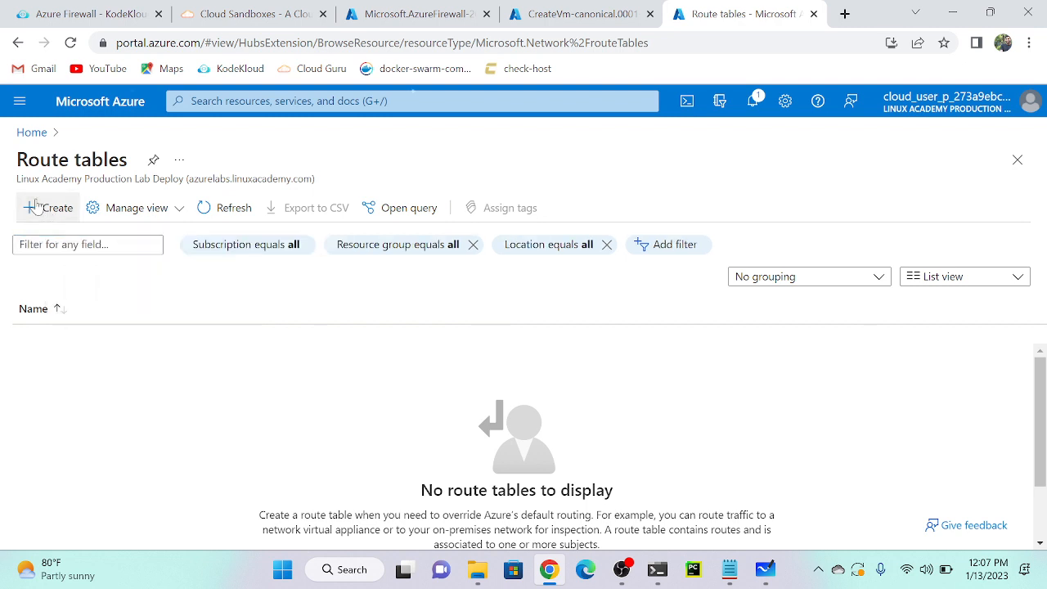
{"action": "left_click", "coordinate": [36, 209]}
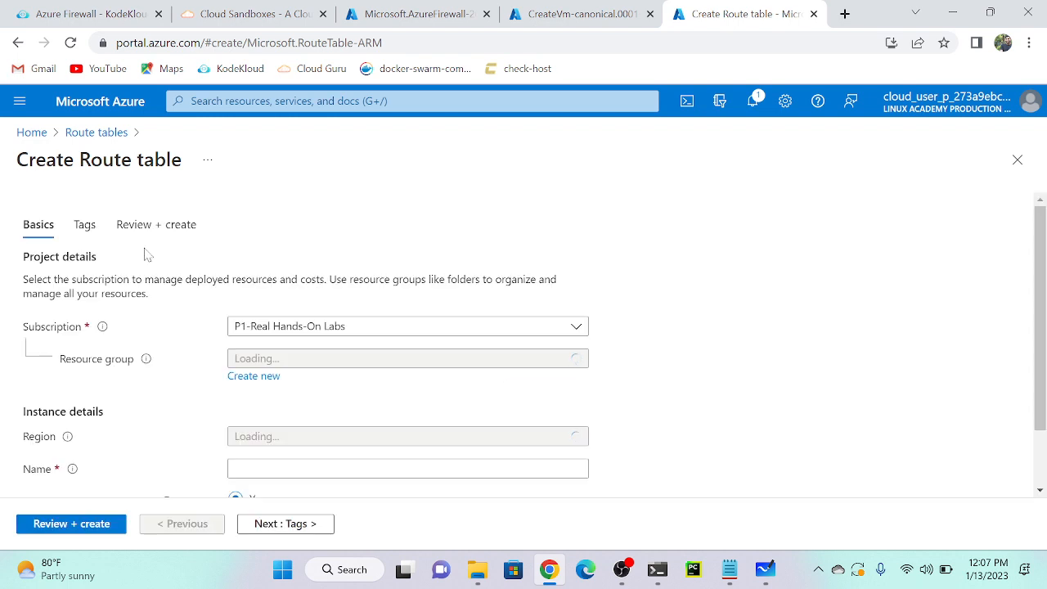
{"action": "left_click", "coordinate": [402, 362]}
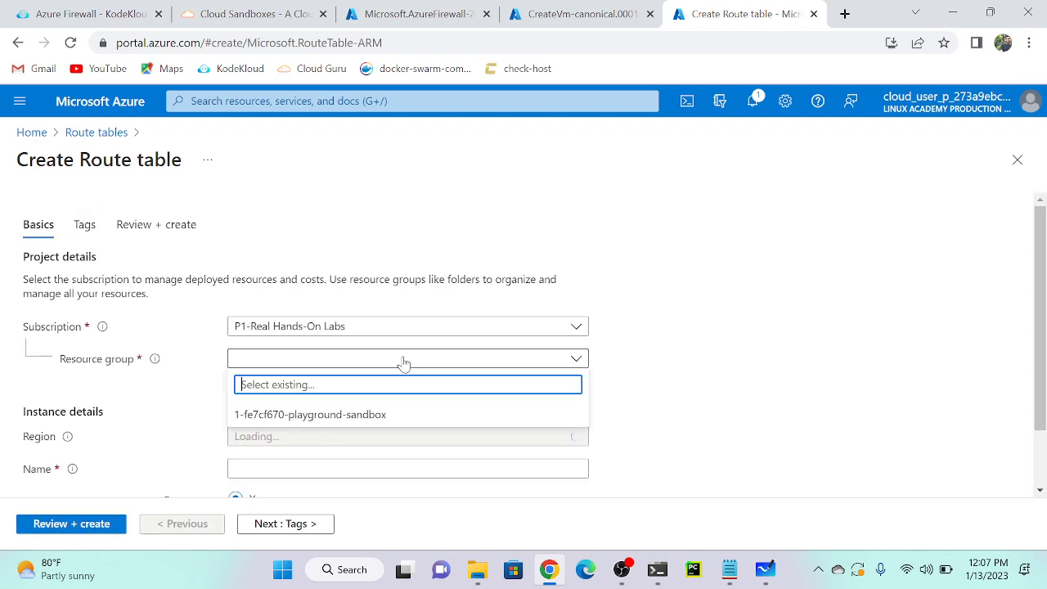
{"action": "left_click", "coordinate": [350, 414]}
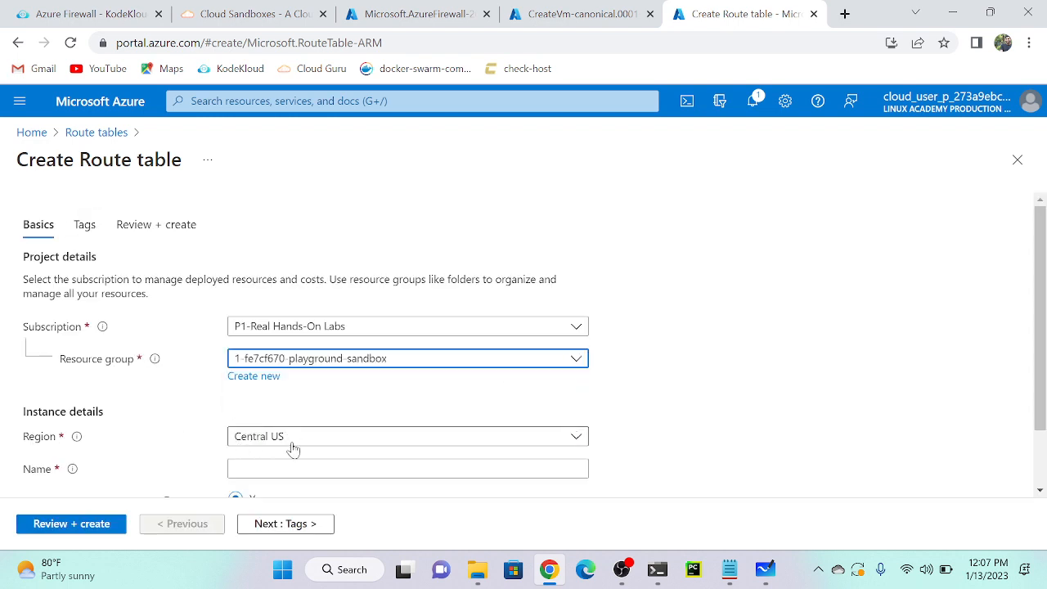
{"action": "scroll", "coordinate": [290, 449], "scroll_direction": "down", "scroll_amount": 2}
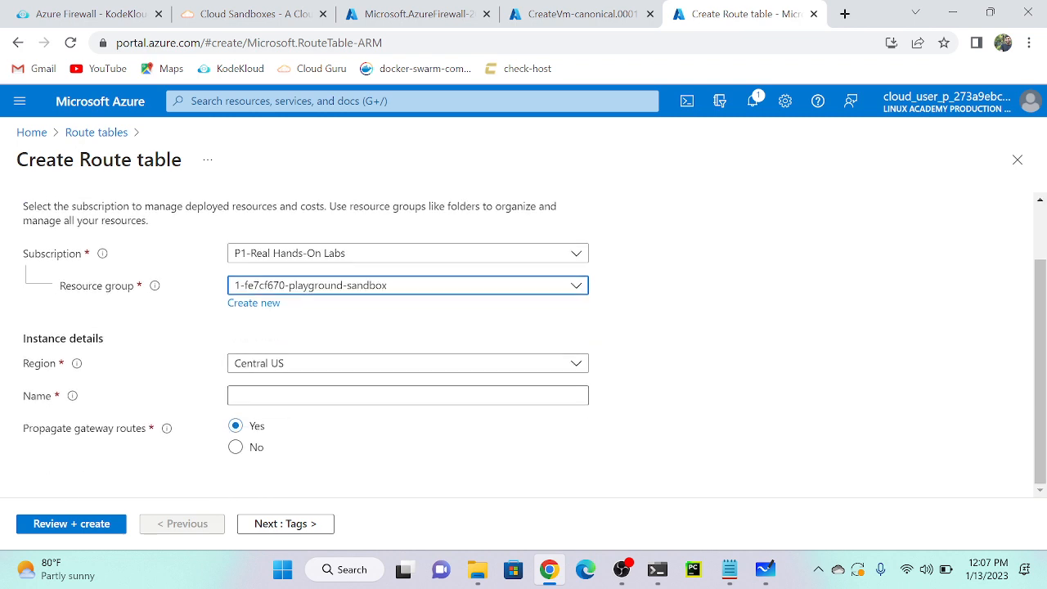
{"action": "left_click", "coordinate": [328, 395]}
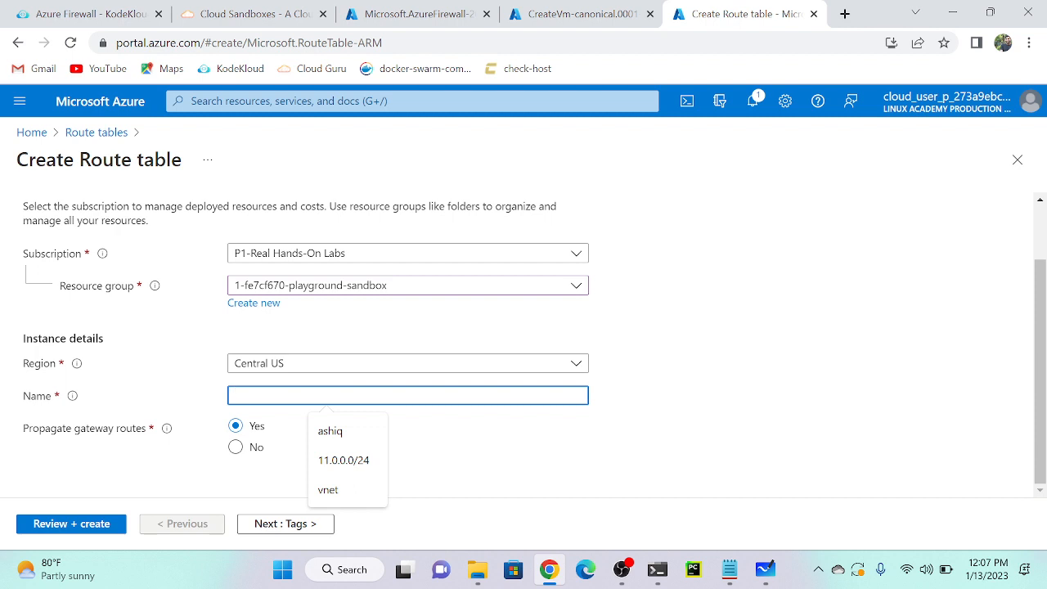
{"action": "type", "text": "my-rt"}
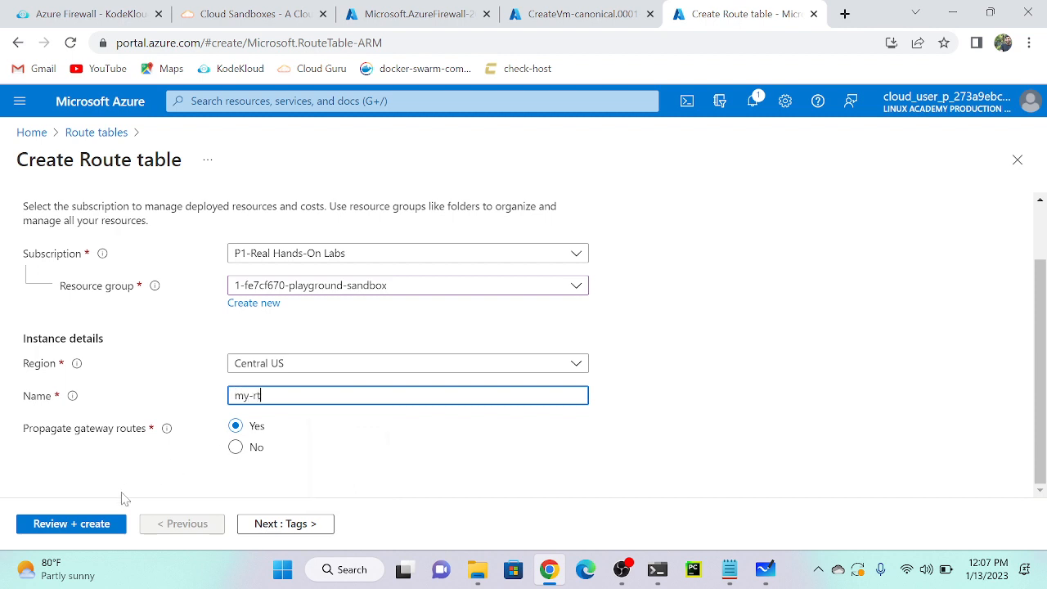
{"action": "left_click", "coordinate": [87, 524]}
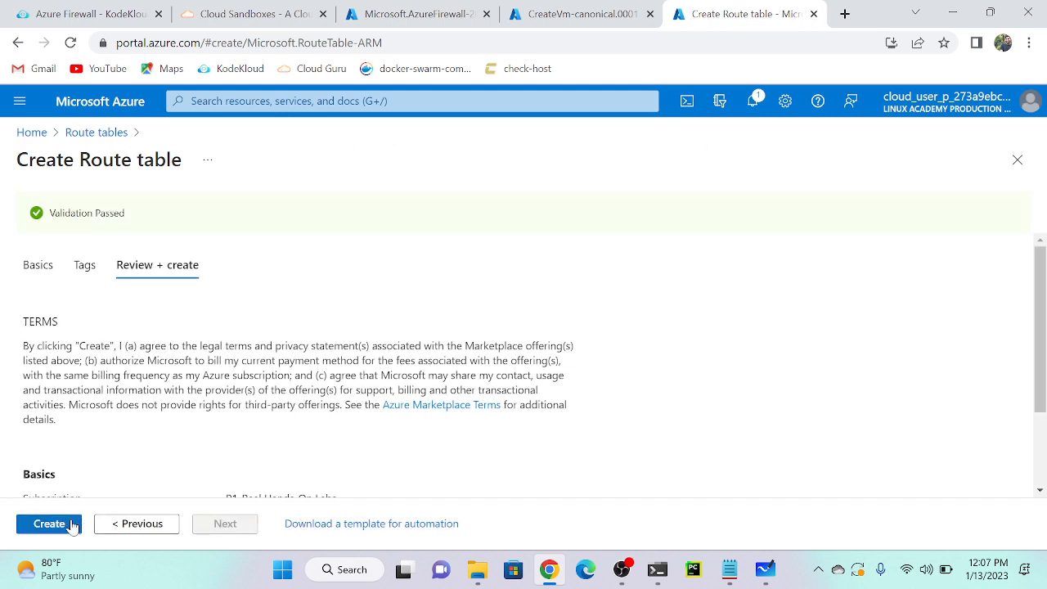
Create the validated my-rt route table and check the progress of the firewall deployment.
{"action": "left_click", "coordinate": [74, 524]}
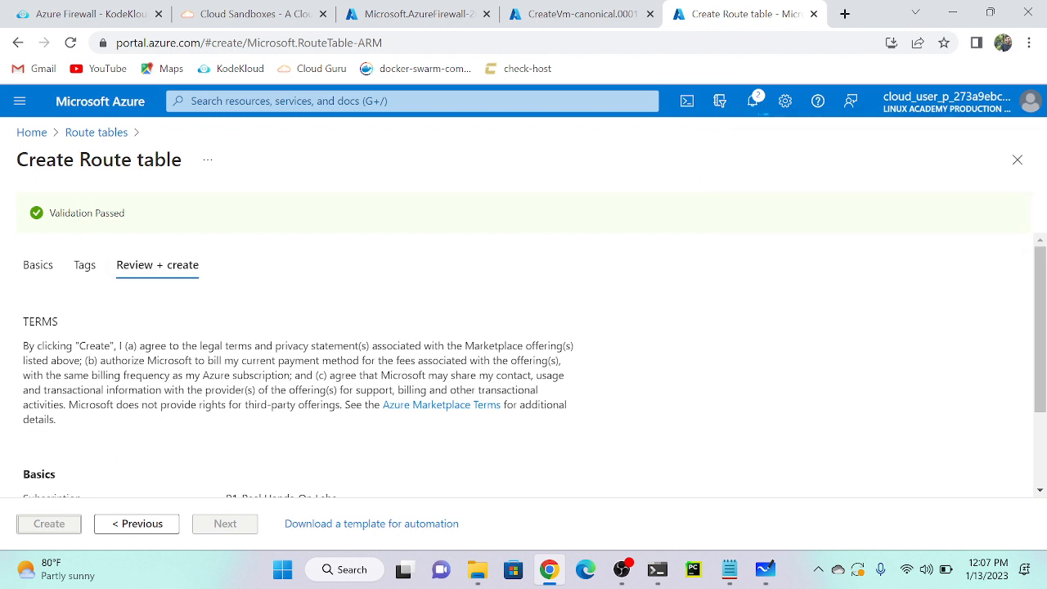
{"action": "left_click", "coordinate": [436, 16]}
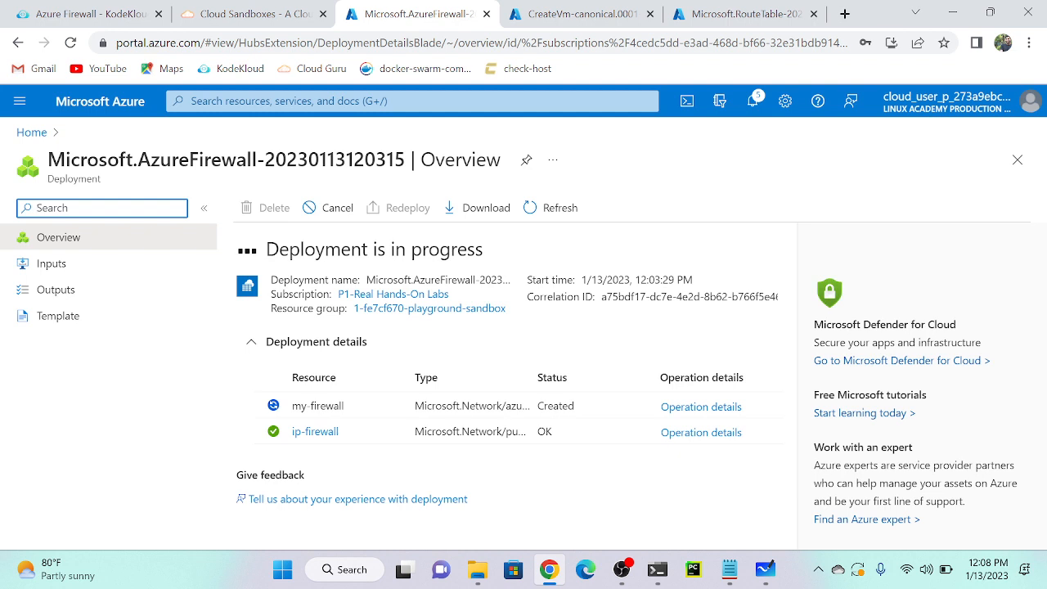
Open the deployed virtual machine's overview, check the route table deployment meanwhile, and copy the machine's public IP address.
{"action": "left_click", "coordinate": [580, 16]}
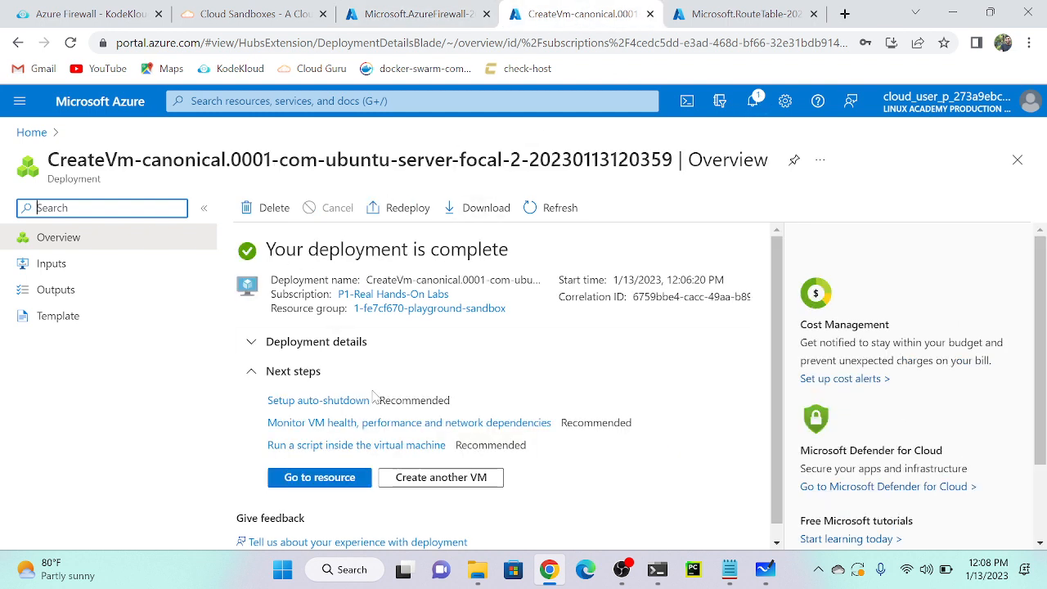
{"action": "left_click", "coordinate": [305, 480]}
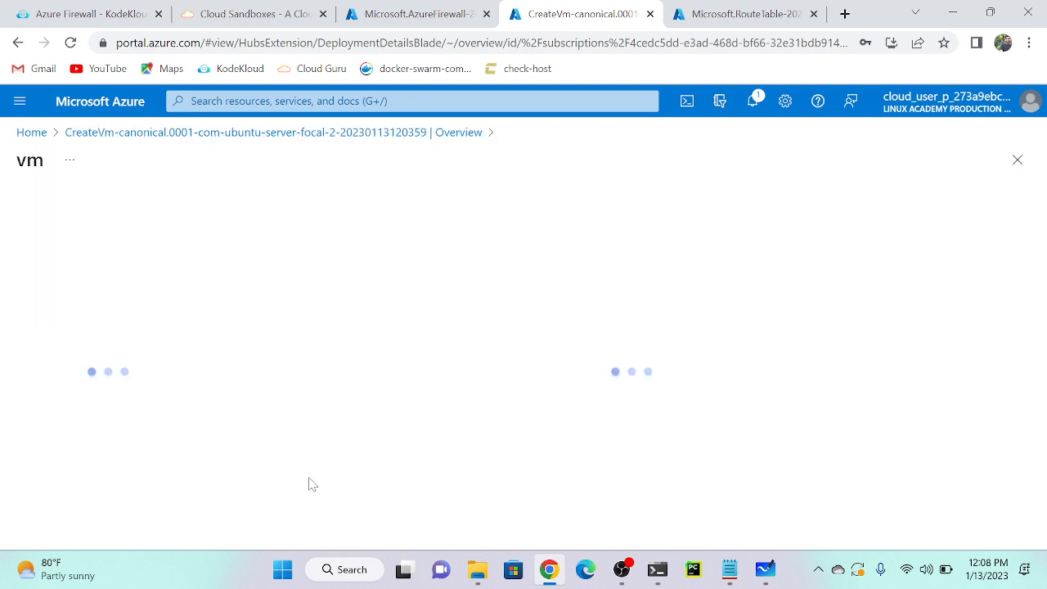
{"action": "left_click", "coordinate": [746, 13]}
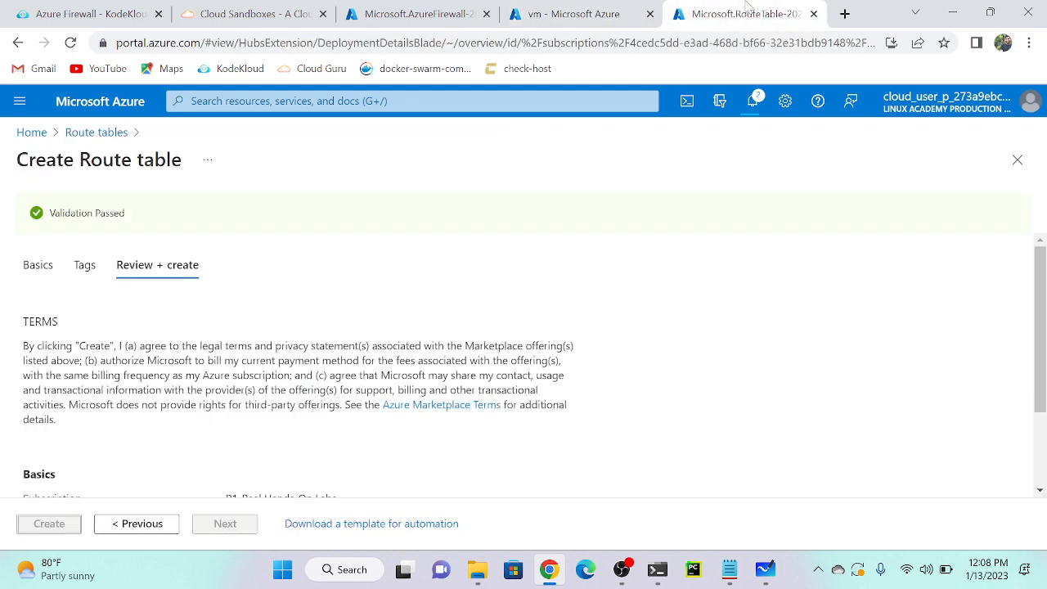
{"action": "left_click", "coordinate": [575, 9]}
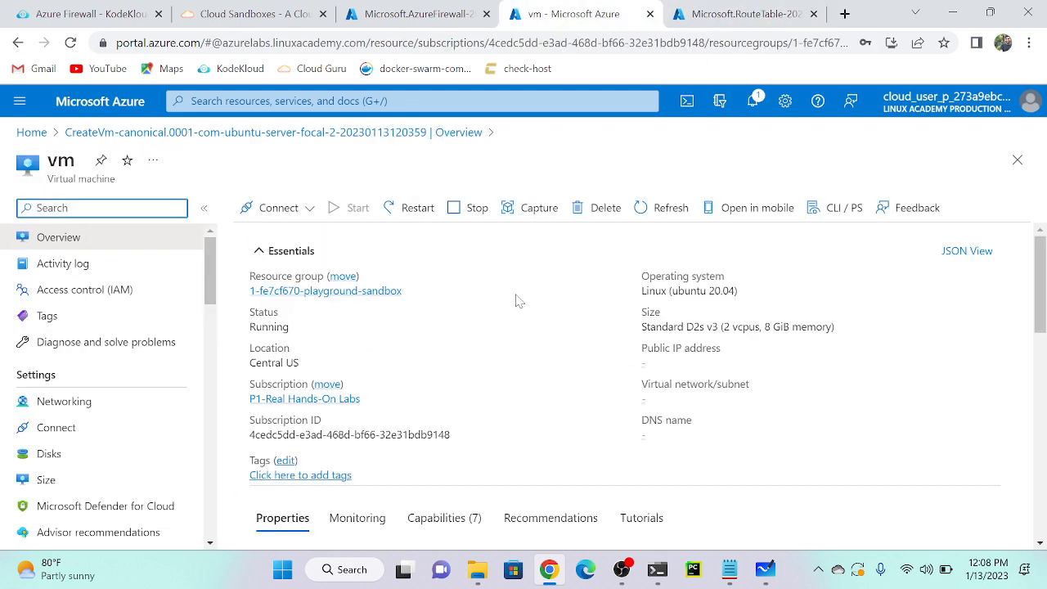
{"action": "left_click", "coordinate": [716, 363]}
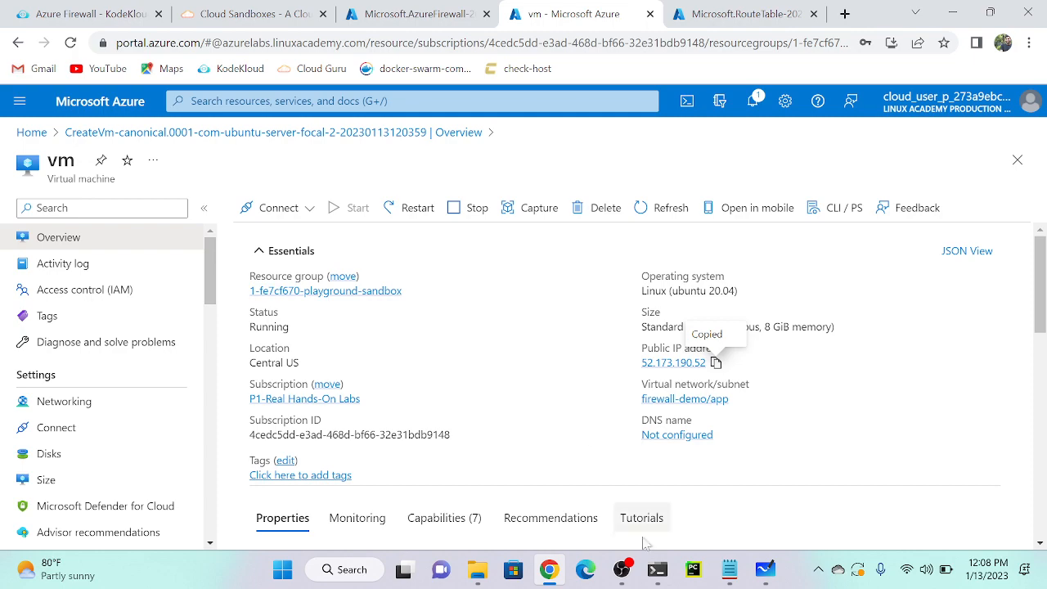
Switch to Windows Terminal and replace the old PowerShell sessions with a single fresh one.
{"action": "left_click", "coordinate": [657, 570]}
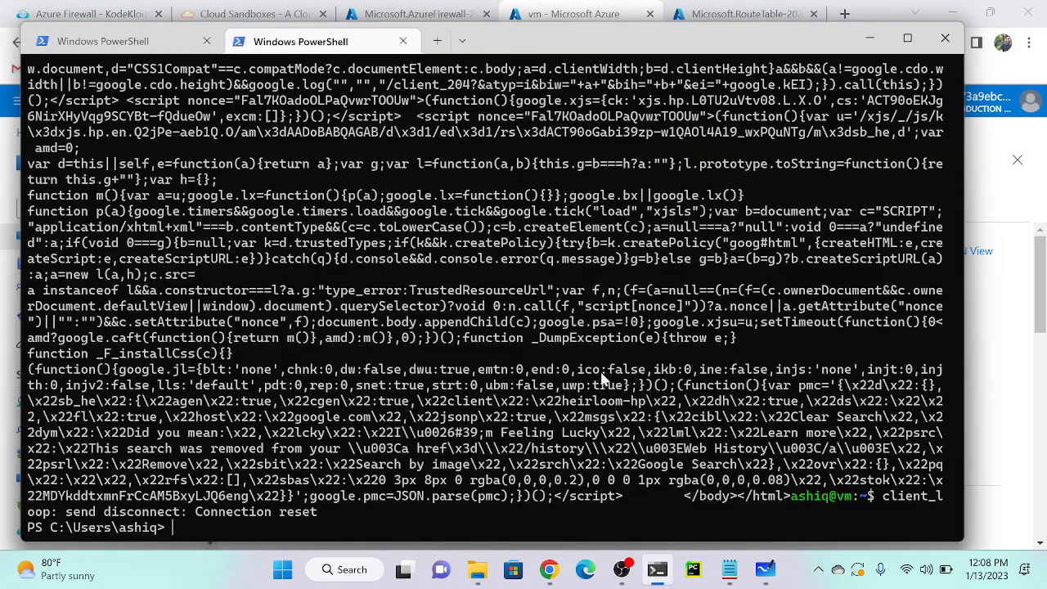
{"action": "left_click", "coordinate": [214, 40]}
{"action": "left_click", "coordinate": [209, 43]}
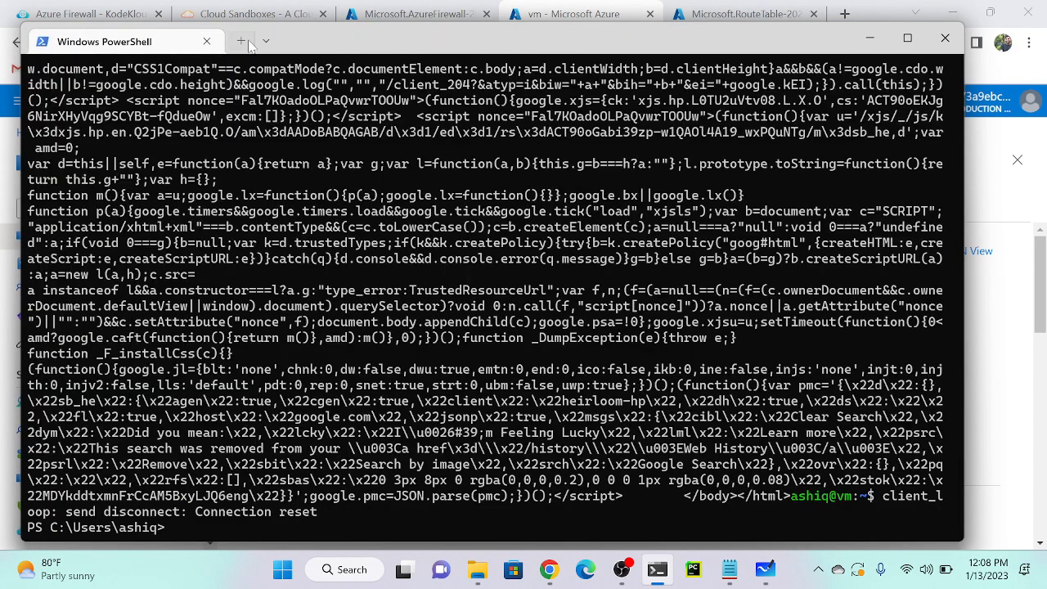
{"action": "left_click", "coordinate": [241, 41]}
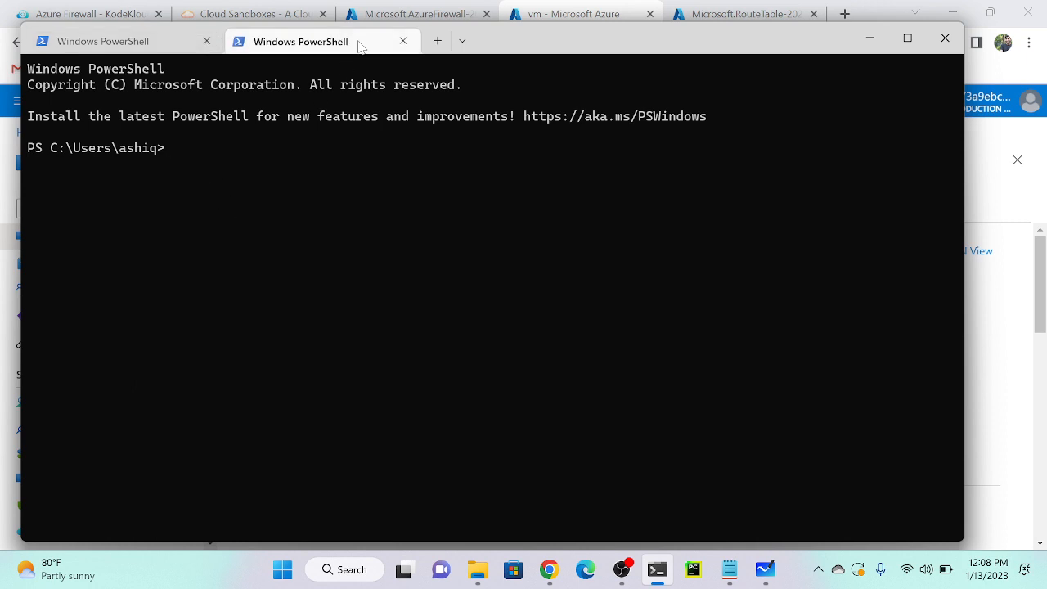
{"action": "left_click", "coordinate": [207, 41]}
Connect over SSH to the virtual machine at 52.173.190.52 with its admin username, accept the host key and enter the account password.
{"action": "type", "text": "ssh"}
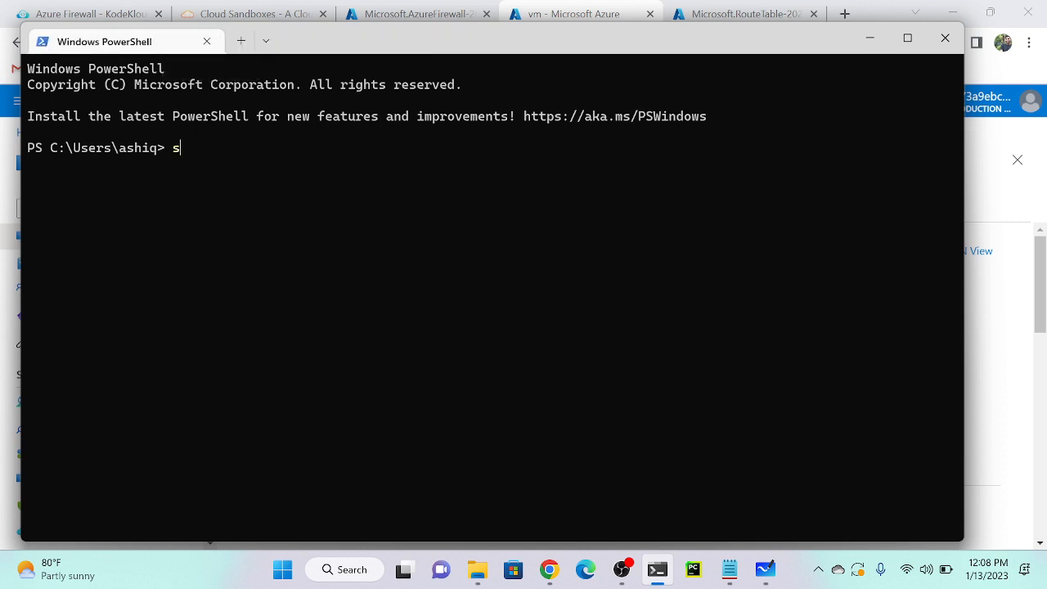
{"action": "type", "text": " ashiq@"}
{"action": "key", "text": "ctrl+v"}
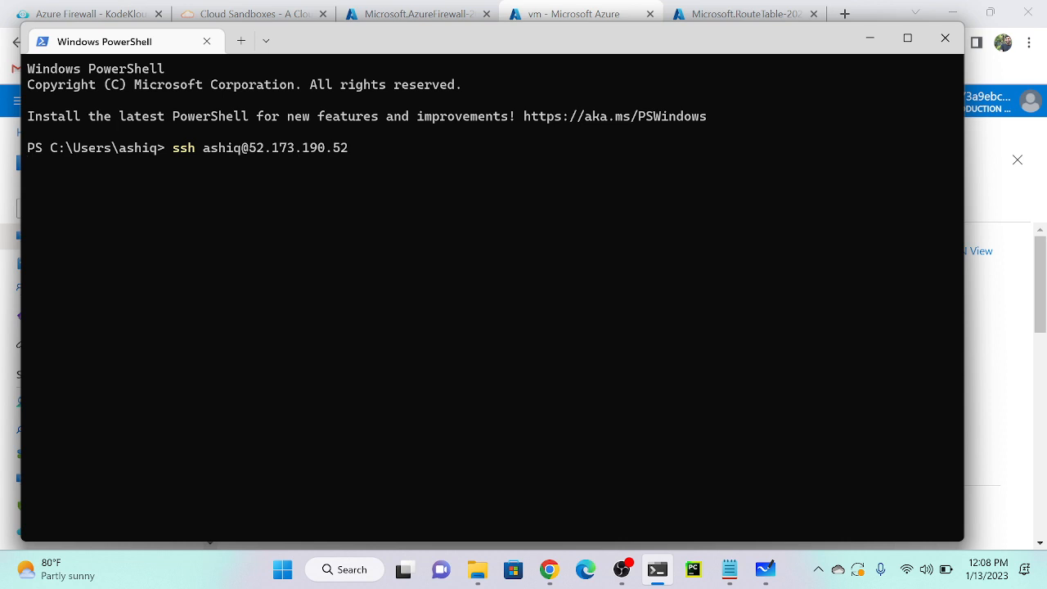
{"action": "key", "text": "Return"}
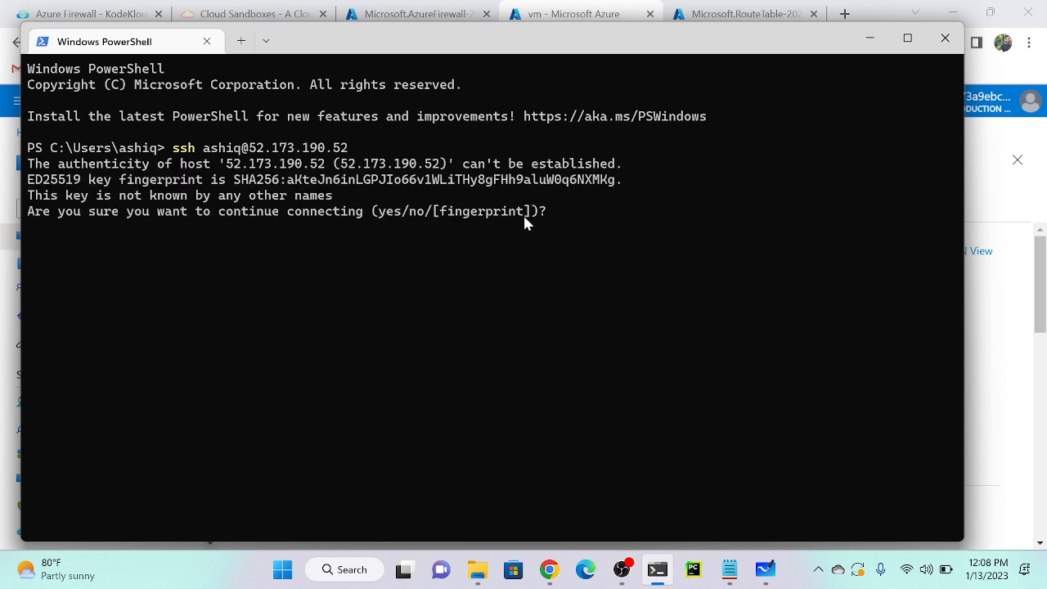
{"action": "type", "text": "yes"}
{"action": "key", "text": "Return"}
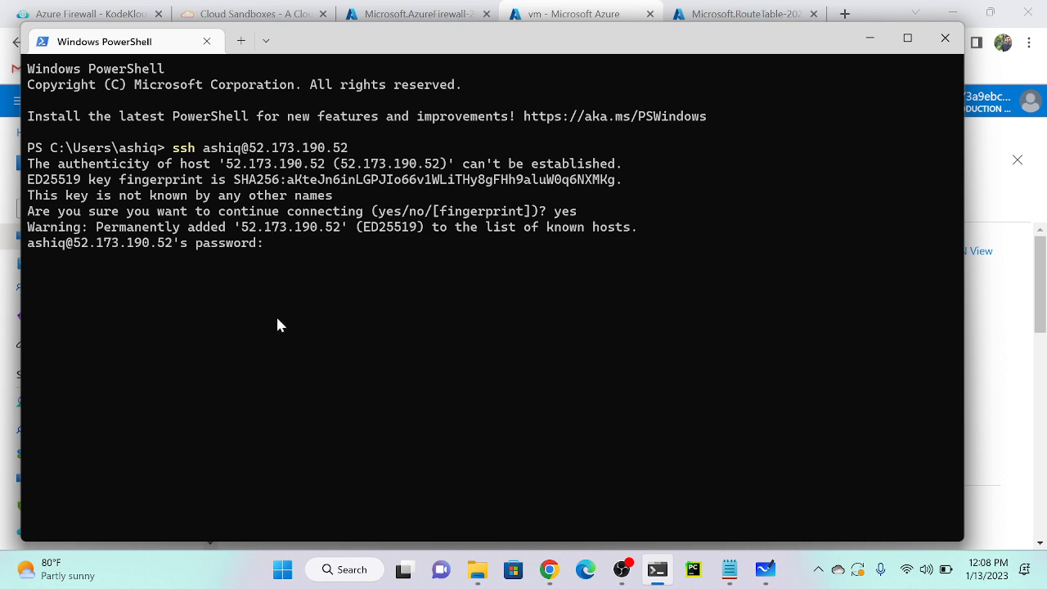
{"action": "key", "text": "Return"}
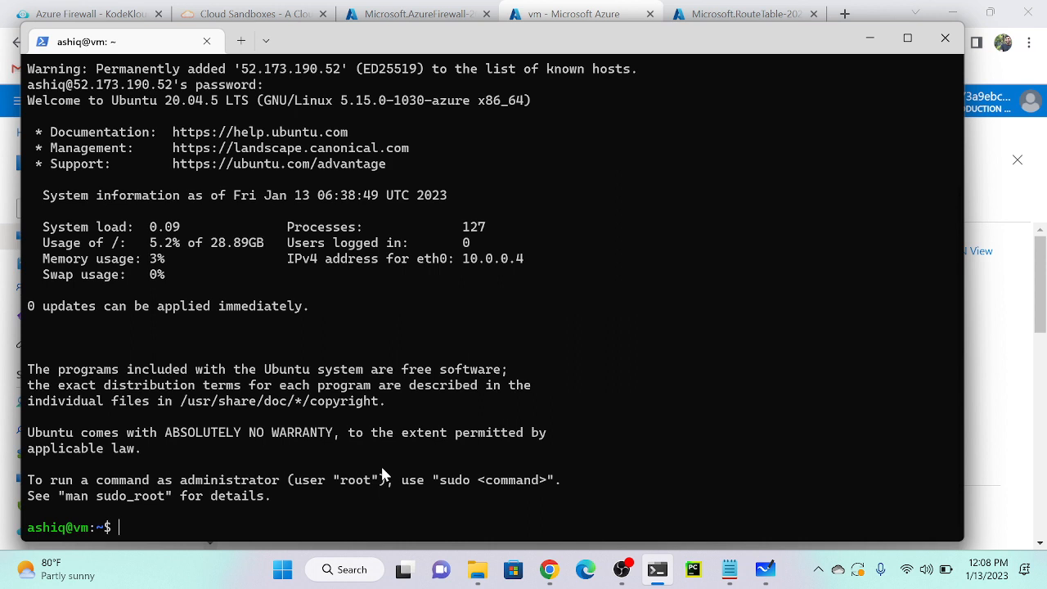
{"action": "type", "text": "curl www.google.com"}
{"action": "key", "text": "Return"}
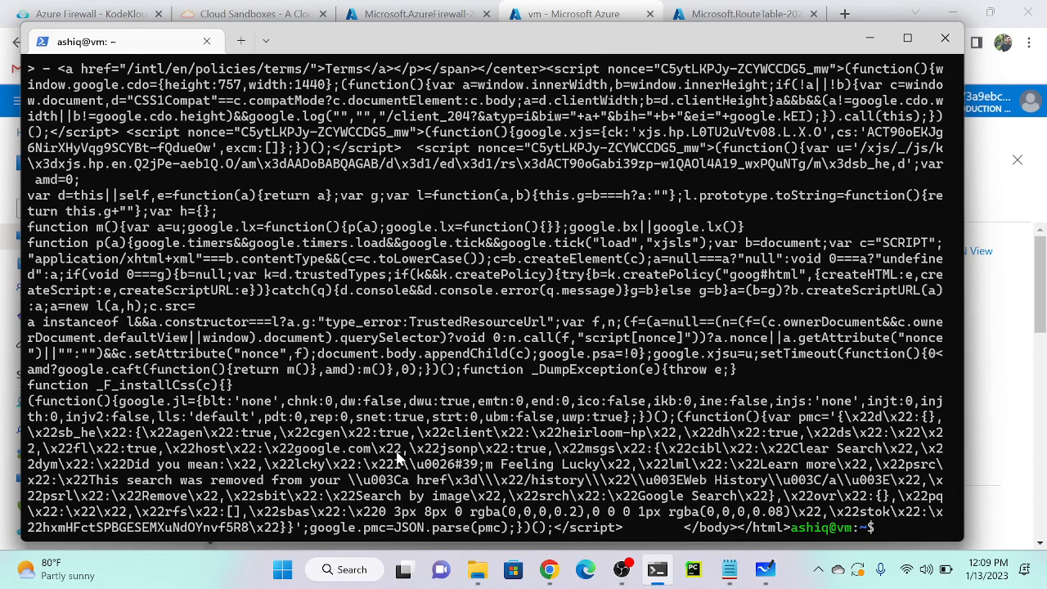
{"action": "key", "text": "ctrl+l"}
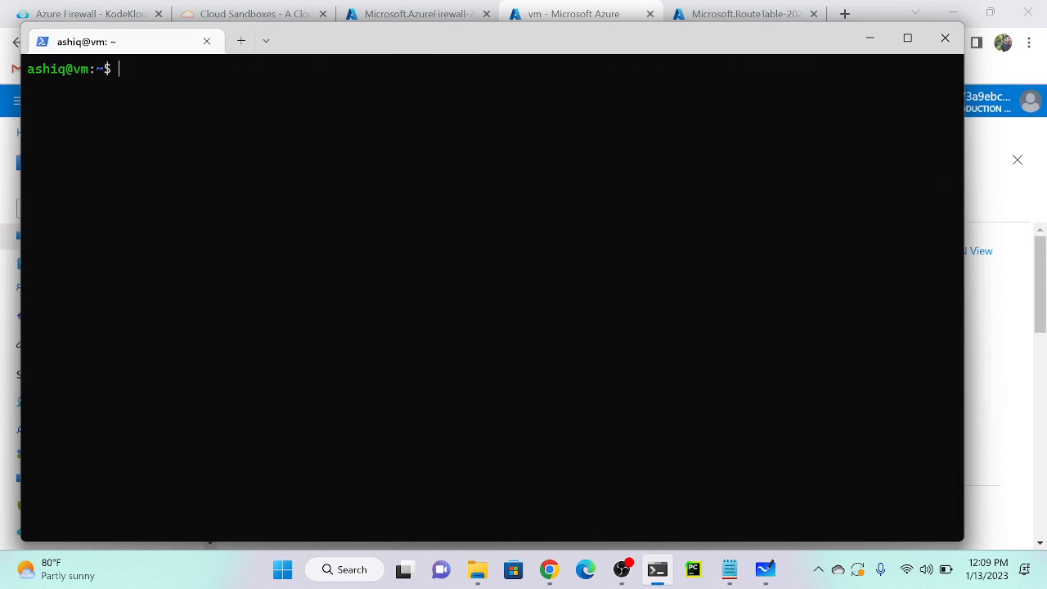
Switch back to the Azure portal, open the deployed my-firewall resource and examine its public IP configuration.
{"action": "left_click", "coordinate": [408, 10]}
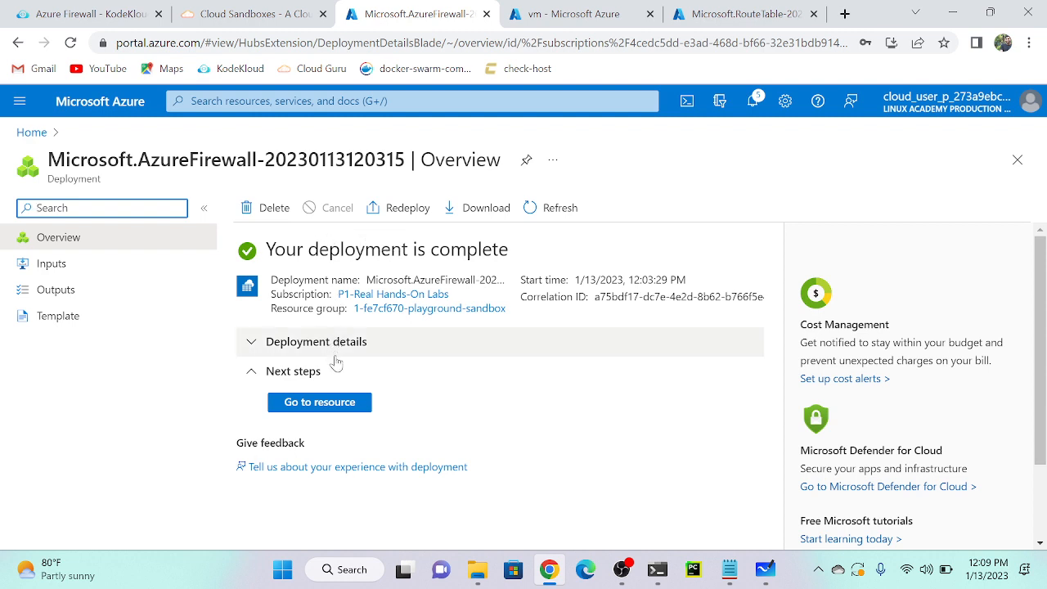
{"action": "left_click", "coordinate": [327, 406]}
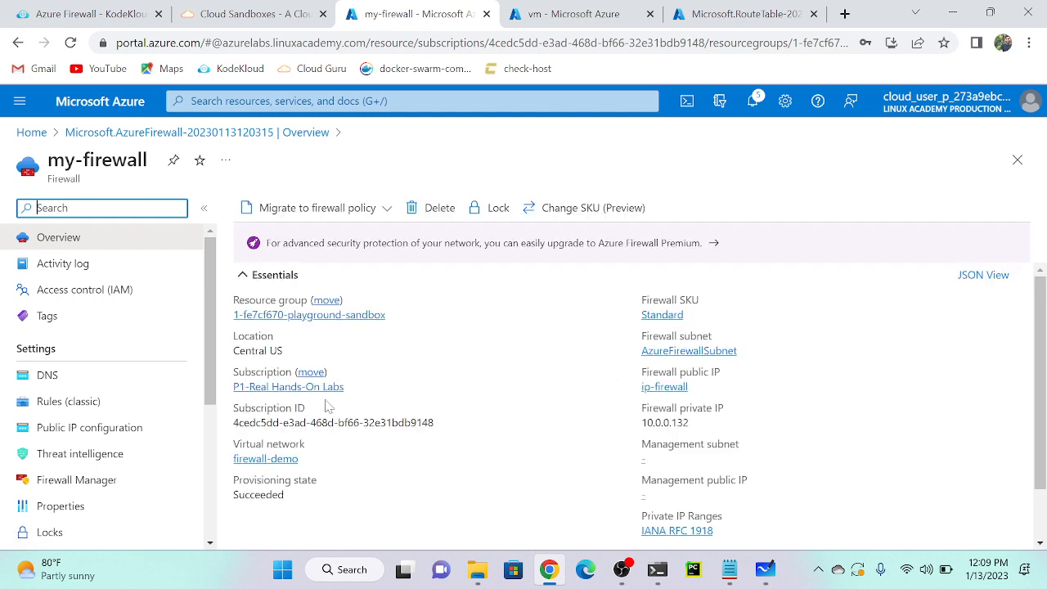
{"action": "left_click", "coordinate": [75, 434]}
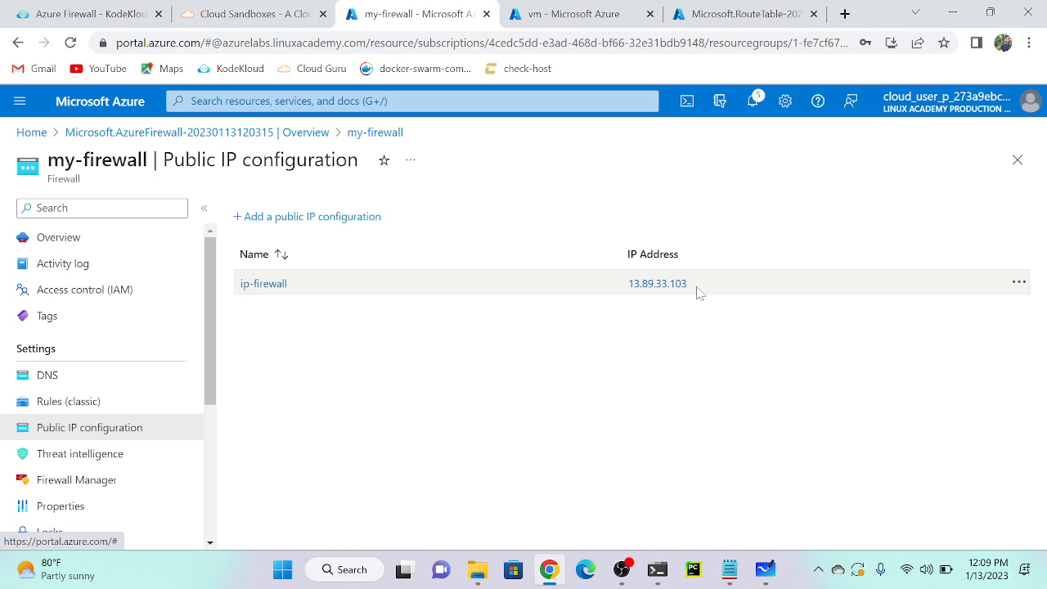
{"action": "left_click_drag", "start_coordinate": [697, 293], "coordinate": [613, 296]}
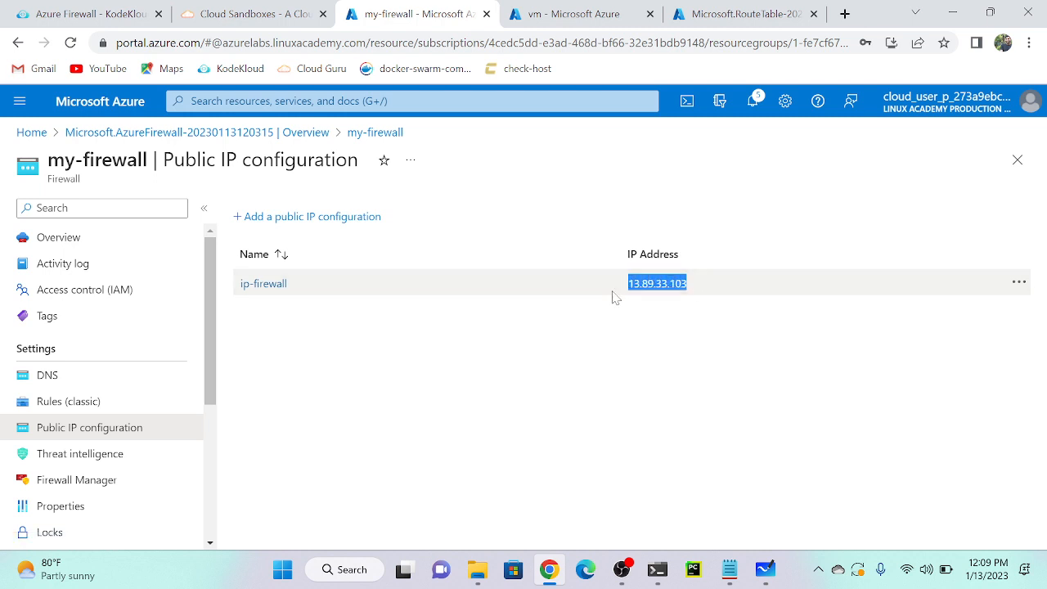
{"action": "left_click", "coordinate": [613, 296]}
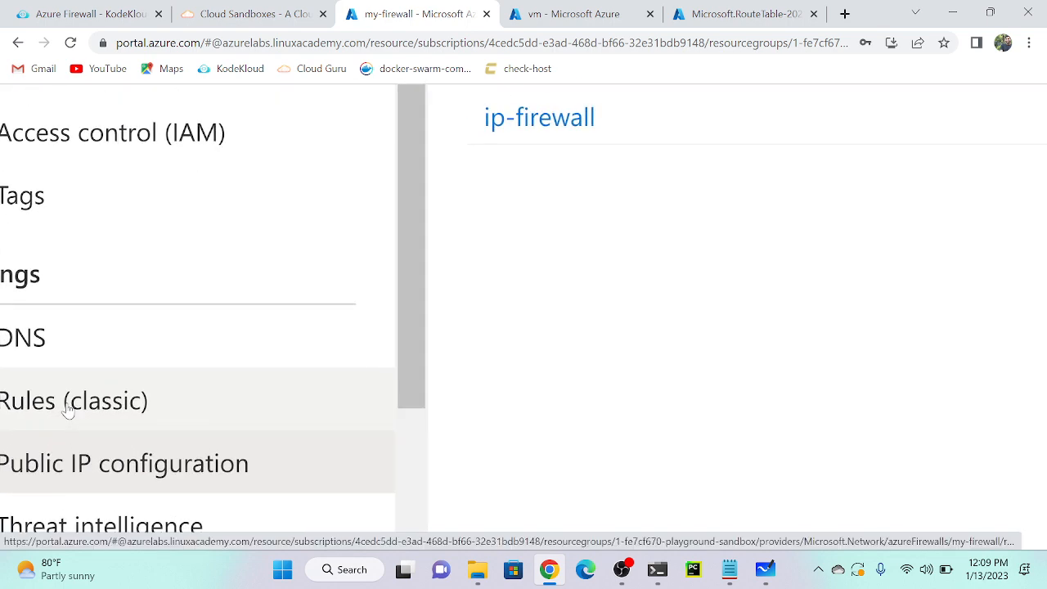
Examine the NAT section of my-firewall's classic rules, and switch to Microsoft Whiteboard to review the network diagram.
{"action": "left_click", "coordinate": [121, 406]}
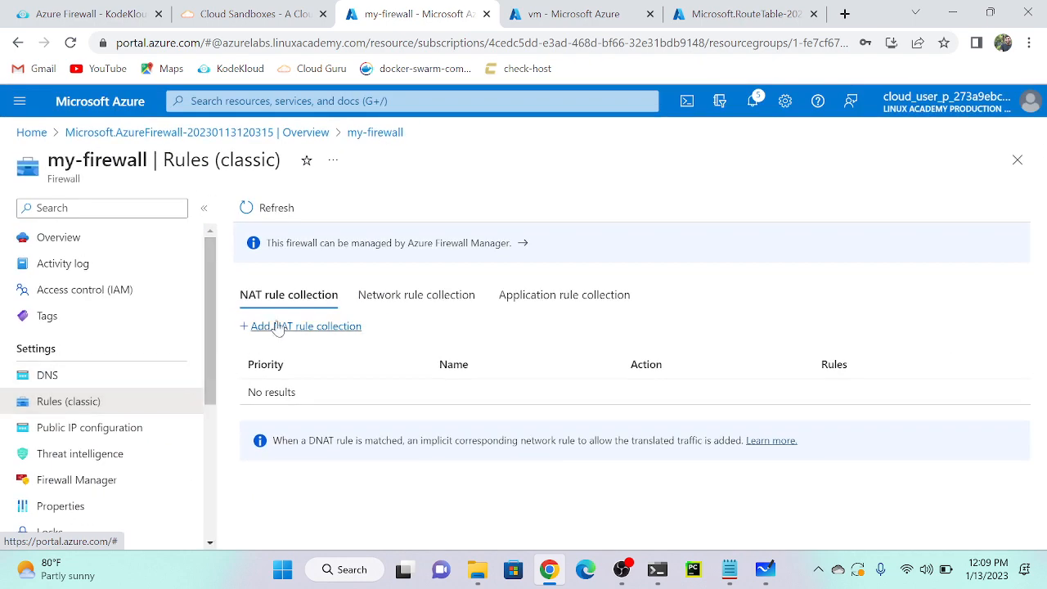
{"action": "scroll", "coordinate": [278, 328], "scroll_direction": "up", "scroll_amount": 5}
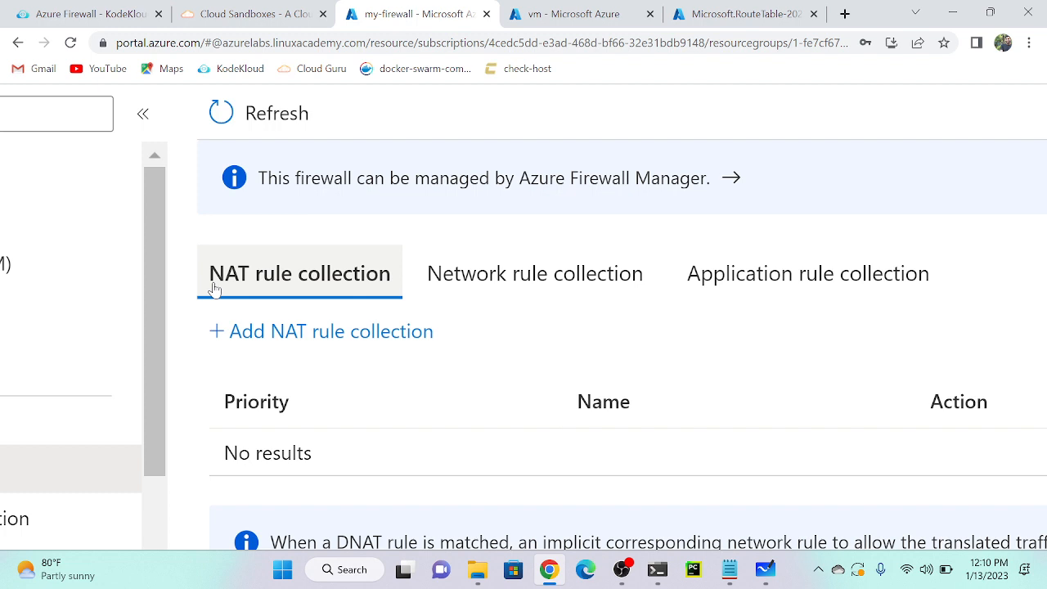
{"action": "left_click", "coordinate": [766, 571]}
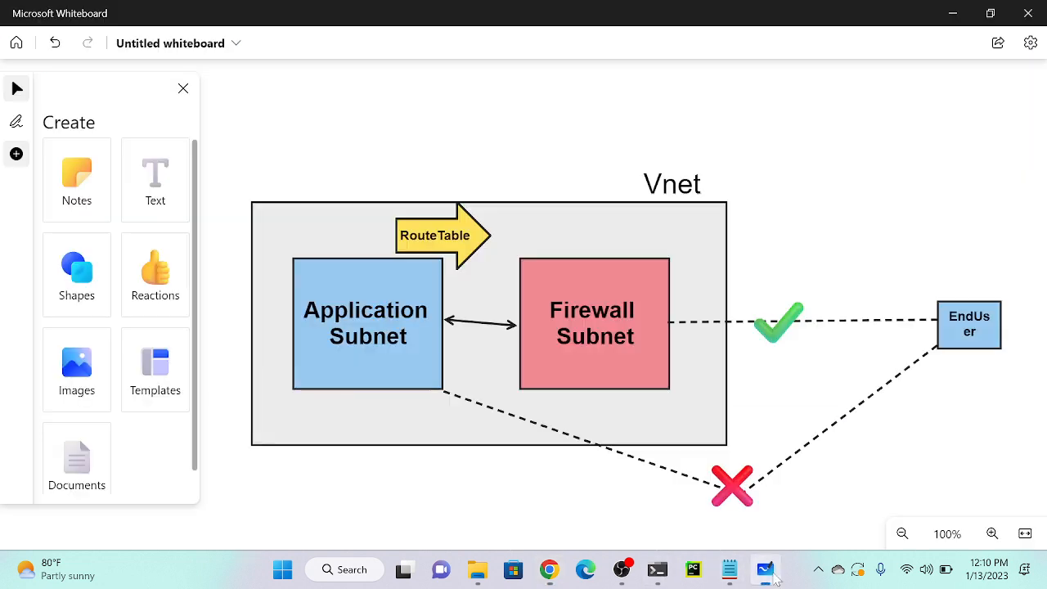
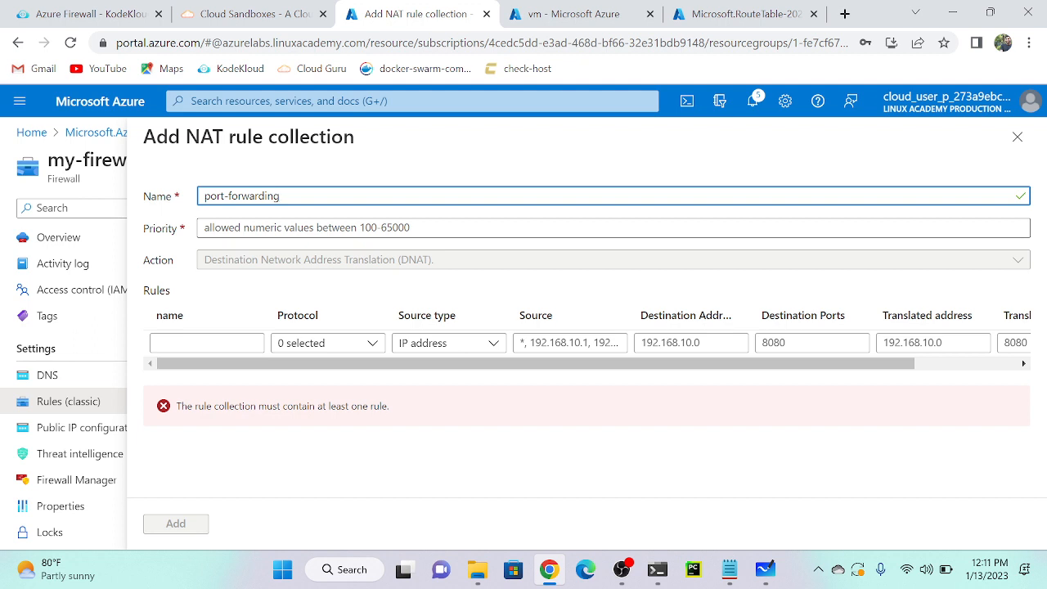
Set the port-forwarding NAT rule collection's priority to 300 and name its first rule access-vm.
{"action": "left_click", "coordinate": [469, 241]}
{"action": "left_click", "coordinate": [468, 229]}
{"action": "type", "text": "300"}
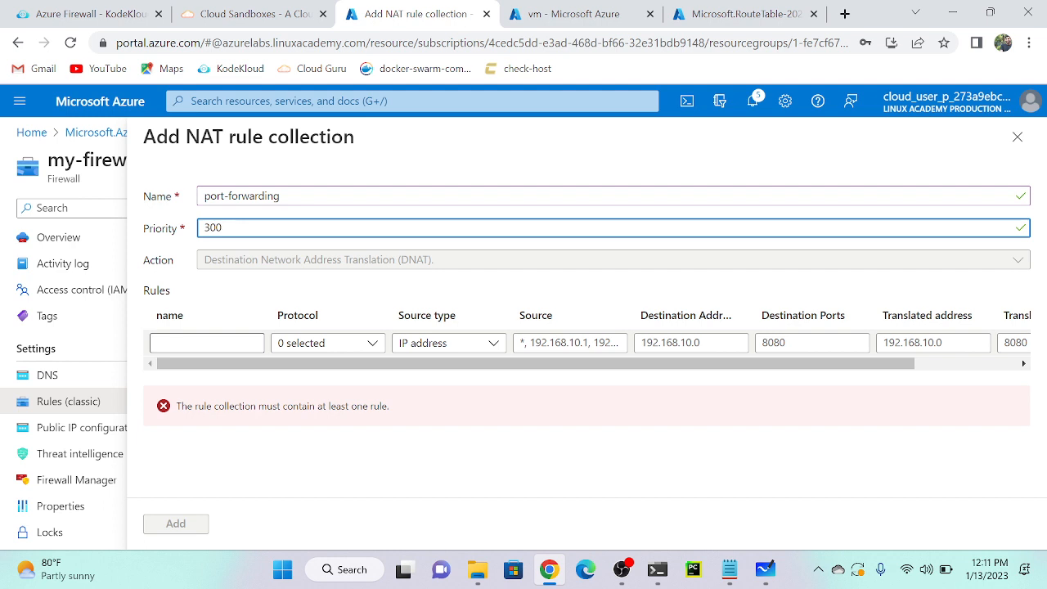
{"action": "left_click", "coordinate": [207, 343]}
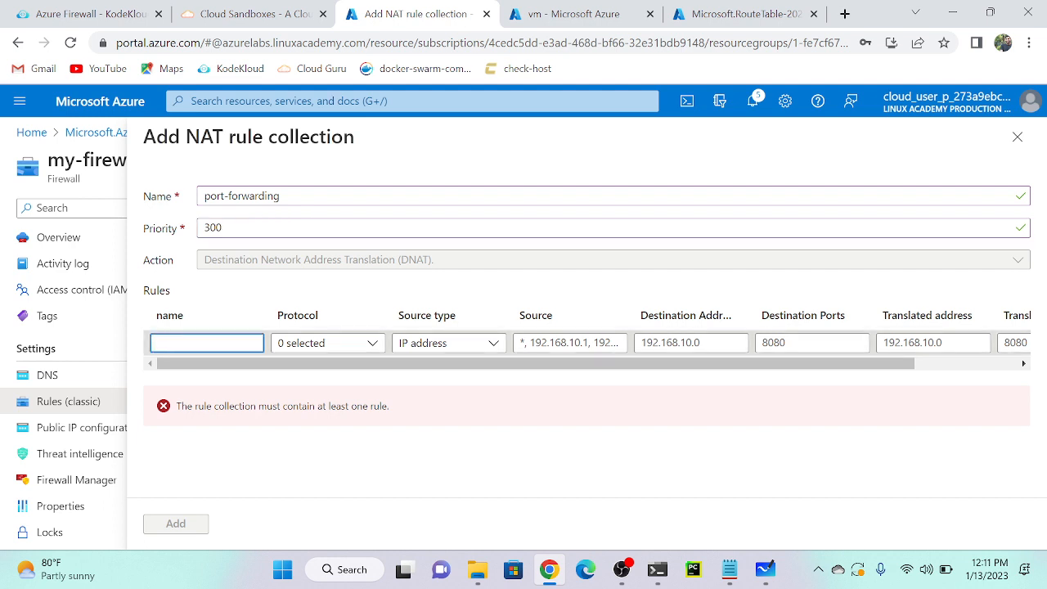
{"action": "type", "text": "access"}
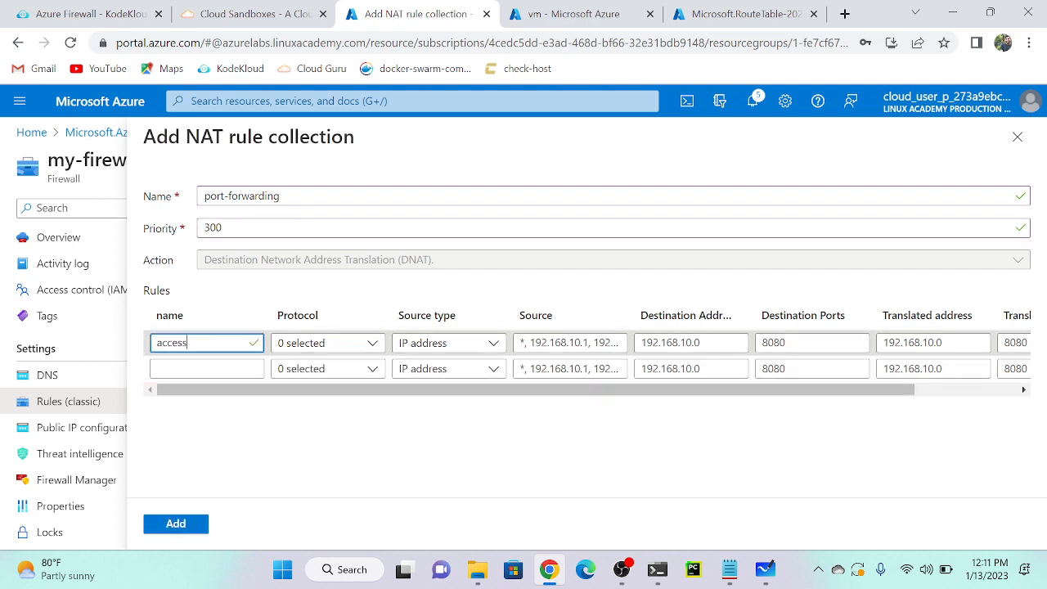
{"action": "type", "text": "-vm"}
Select both TCP and UDP as the protocols of the access-vm NAT rule.
{"action": "left_click", "coordinate": [284, 343]}
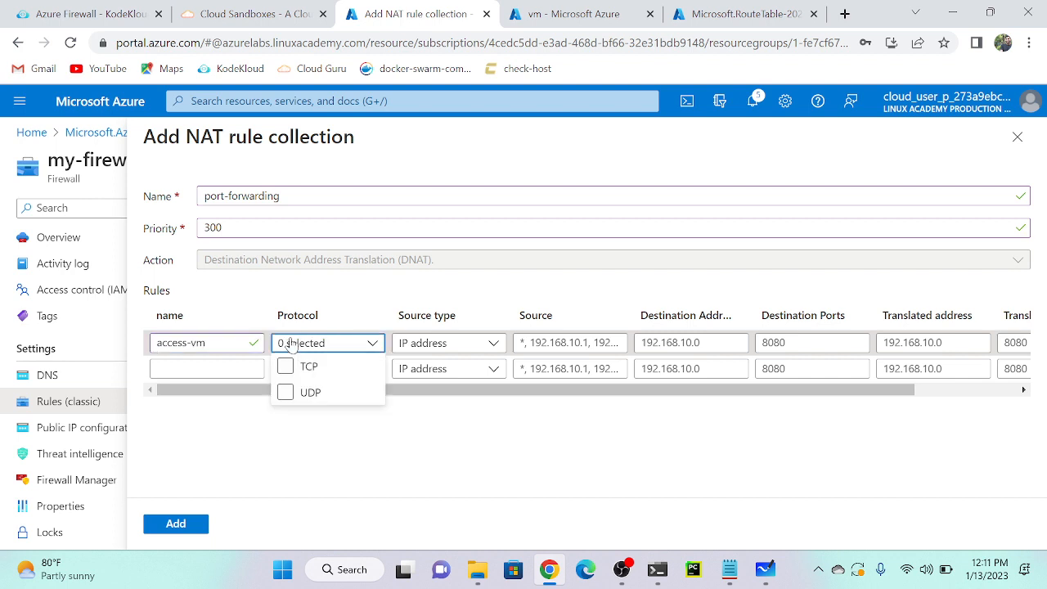
{"action": "left_click", "coordinate": [285, 368]}
{"action": "left_click", "coordinate": [286, 369]}
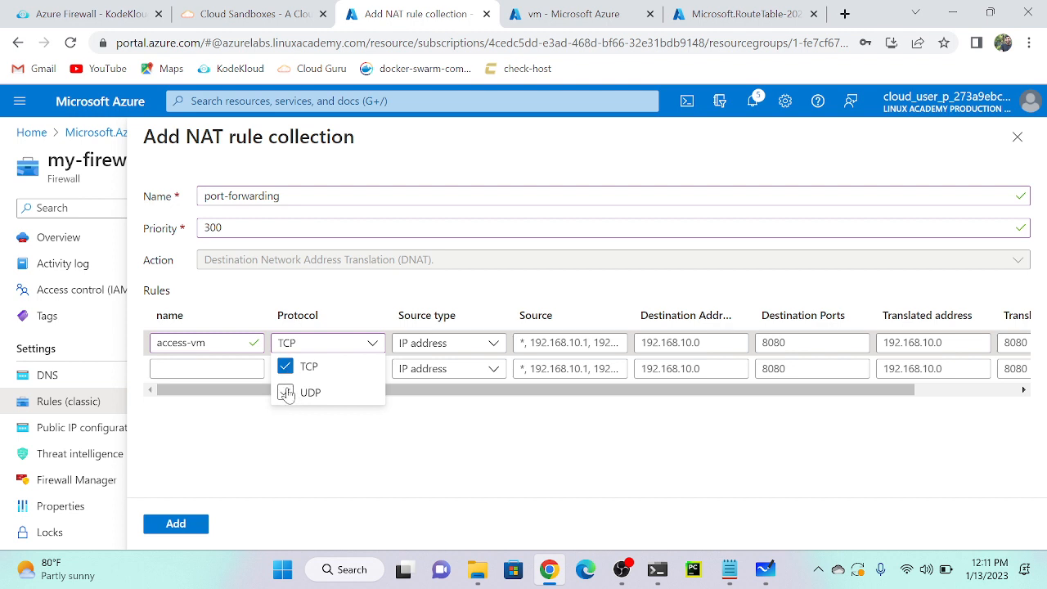
{"action": "left_click", "coordinate": [286, 393]}
{"action": "left_click", "coordinate": [389, 429]}
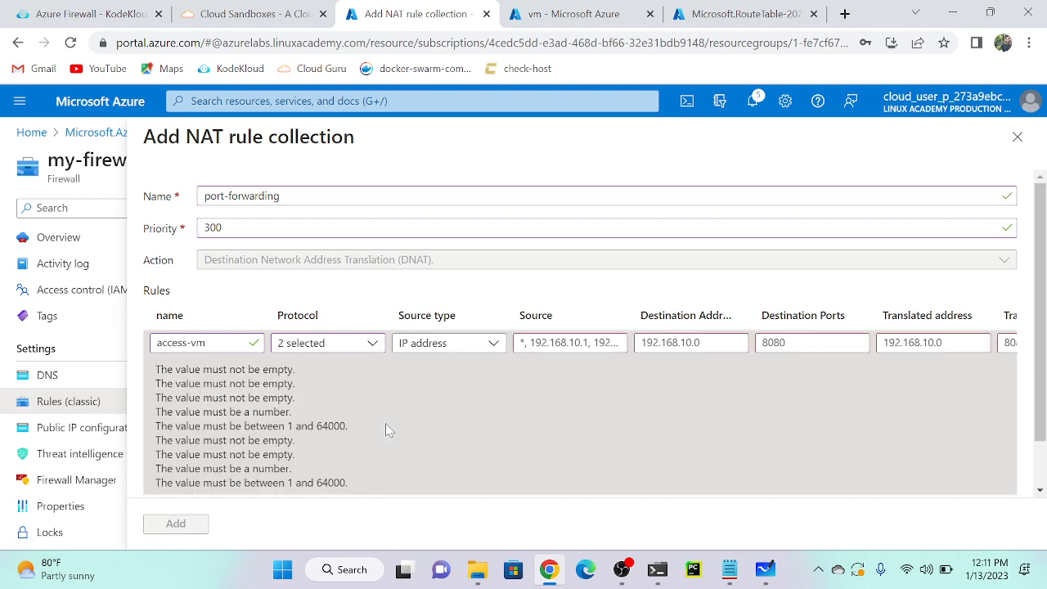
Set the access-vm rule's source type to IP address and its source to *.
{"action": "left_click", "coordinate": [473, 345]}
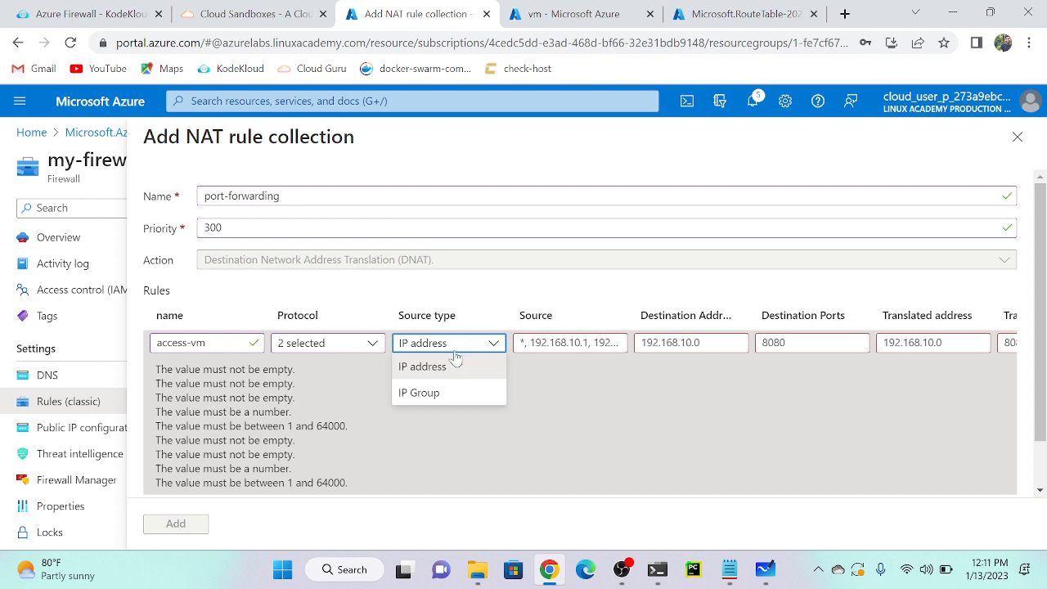
{"action": "left_click", "coordinate": [437, 368]}
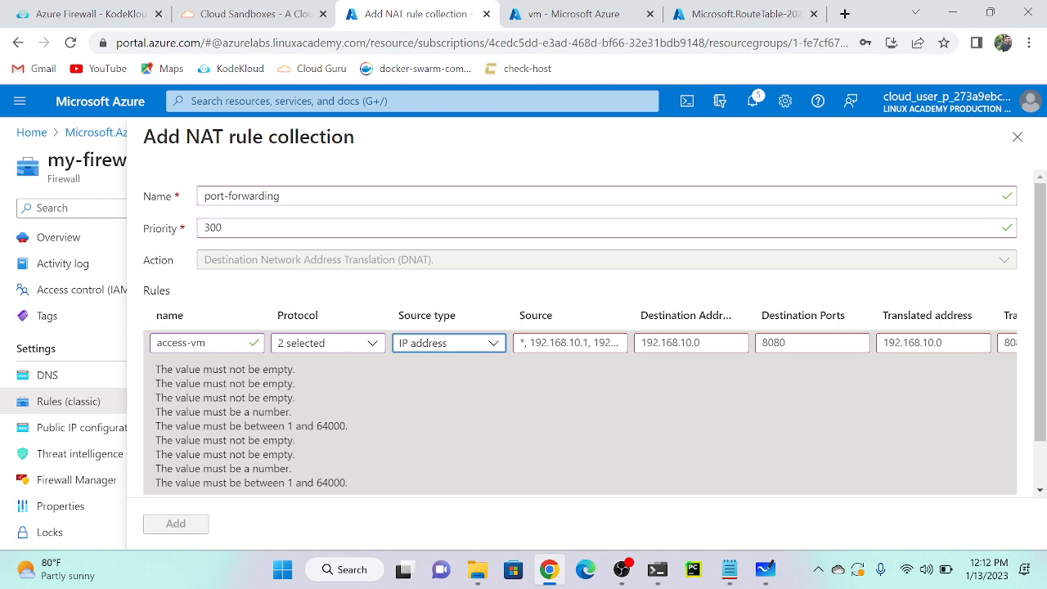
{"action": "left_click", "coordinate": [521, 342]}
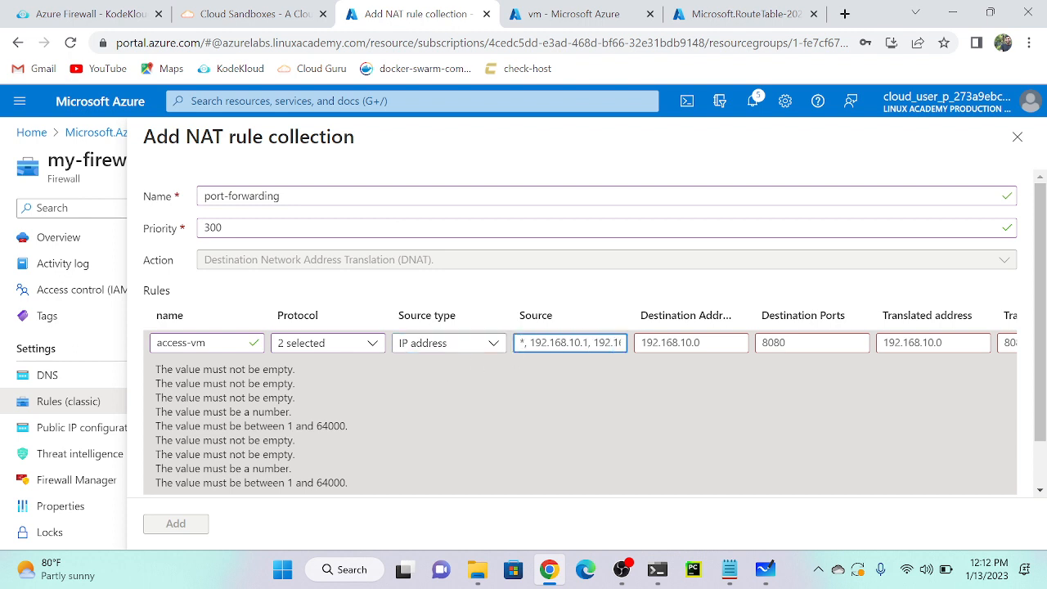
{"action": "type", "text": "*"}
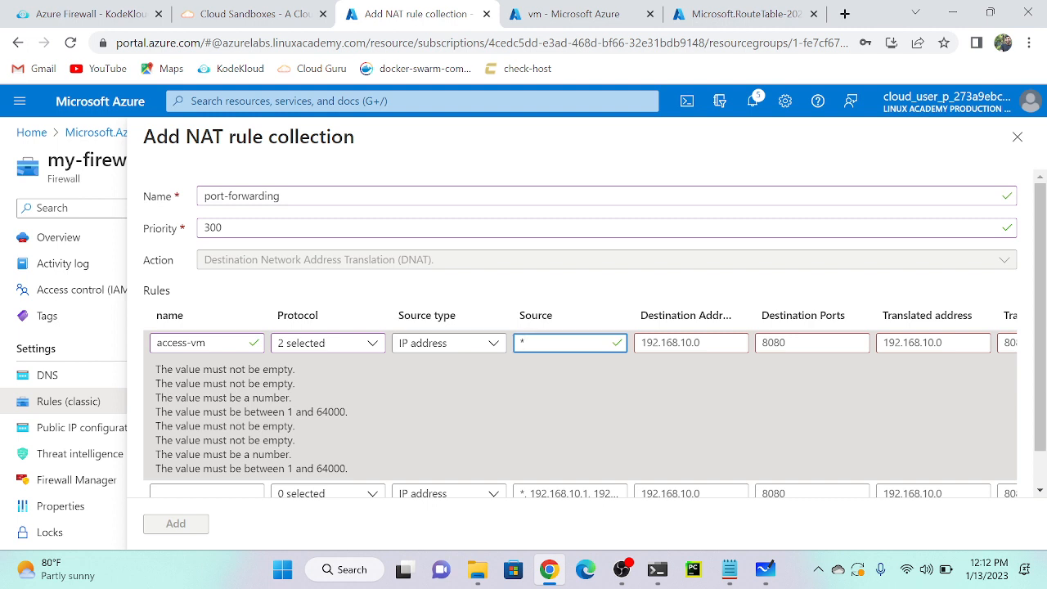
Copy the vm's private IP address 10.0.0.4 into the access-vm rule's destination address and set the destination port to 22.
{"action": "left_click", "coordinate": [692, 343]}
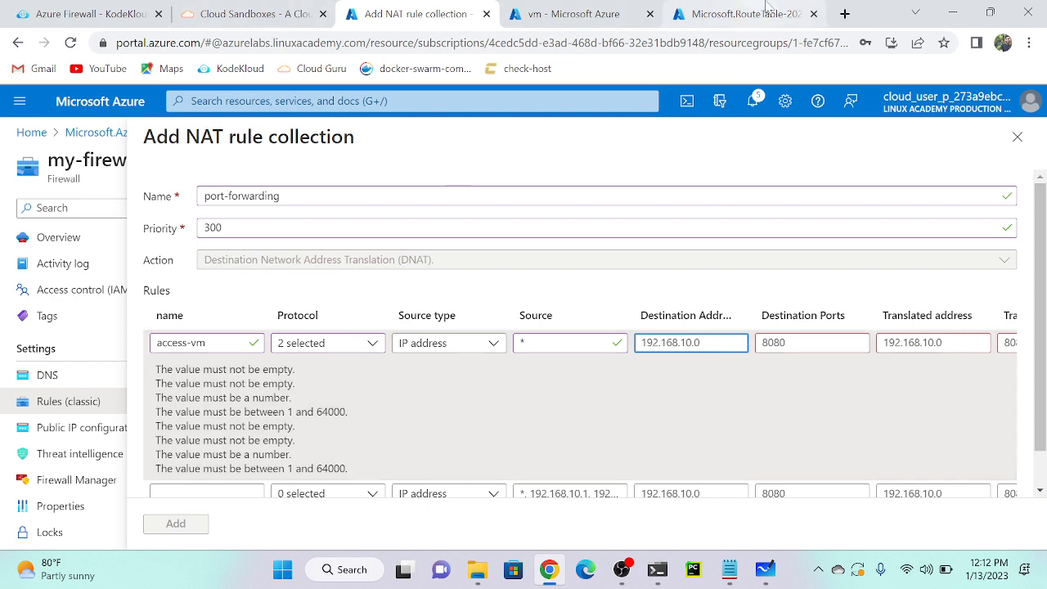
{"action": "left_click", "coordinate": [556, 8]}
{"action": "scroll", "coordinate": [653, 319], "scroll_direction": "down", "scroll_amount": 5}
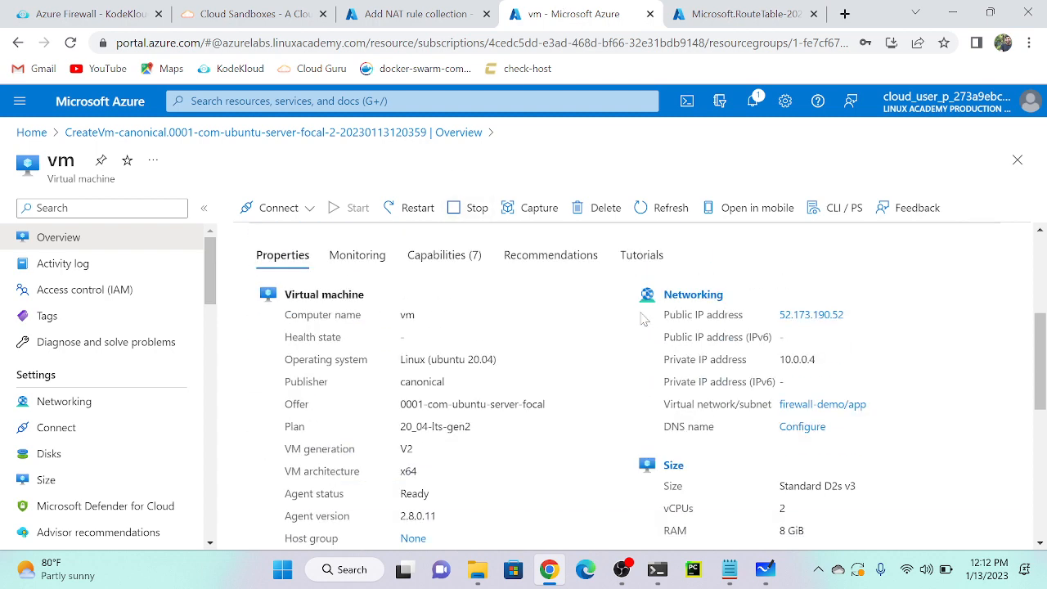
{"action": "left_click_drag", "start_coordinate": [818, 320], "coordinate": [785, 320]}
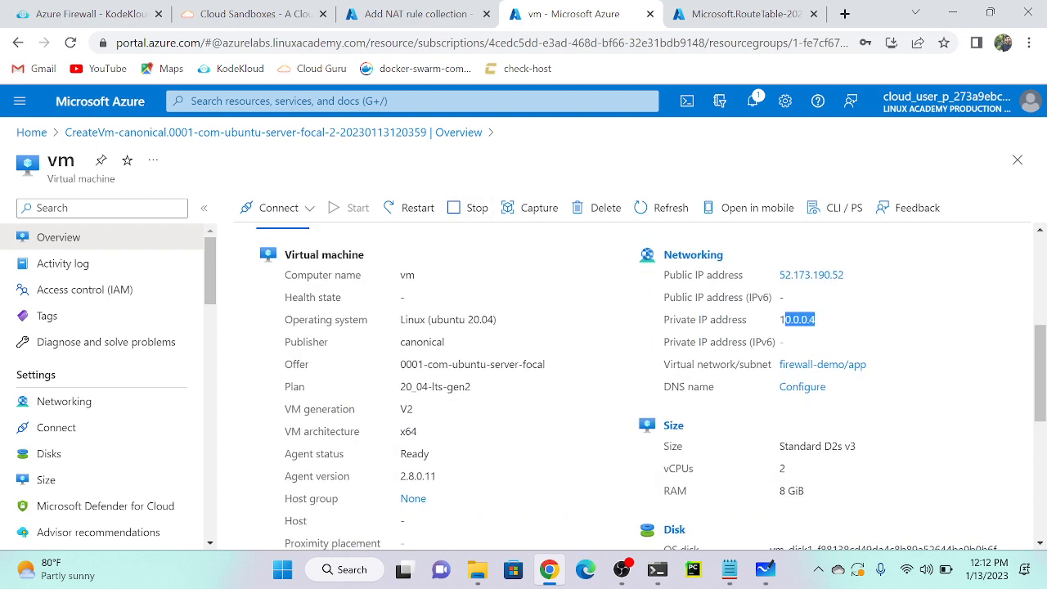
{"action": "left_click_drag", "start_coordinate": [783, 319], "coordinate": [779, 321]}
{"action": "key", "text": "ctrl+c"}
{"action": "left_click", "coordinate": [419, 13]}
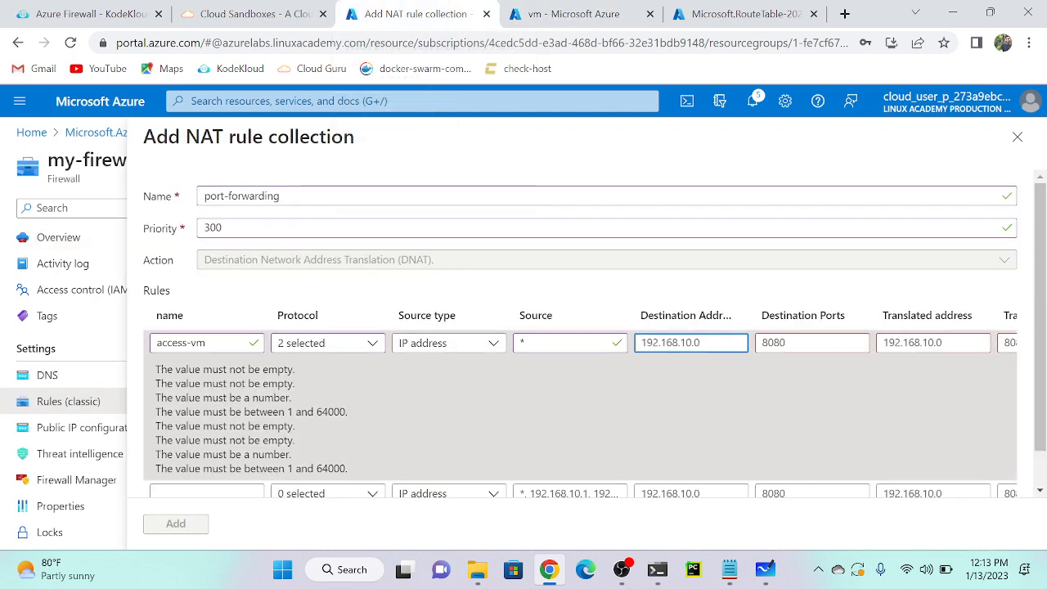
{"action": "key", "text": "ctrl+v"}
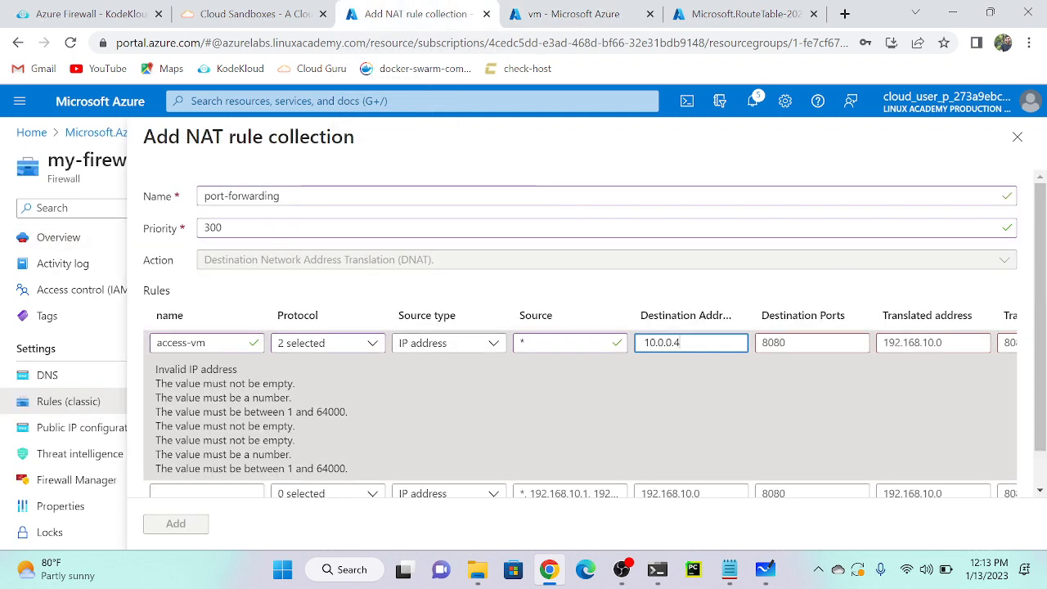
{"action": "key", "text": "Tab"}
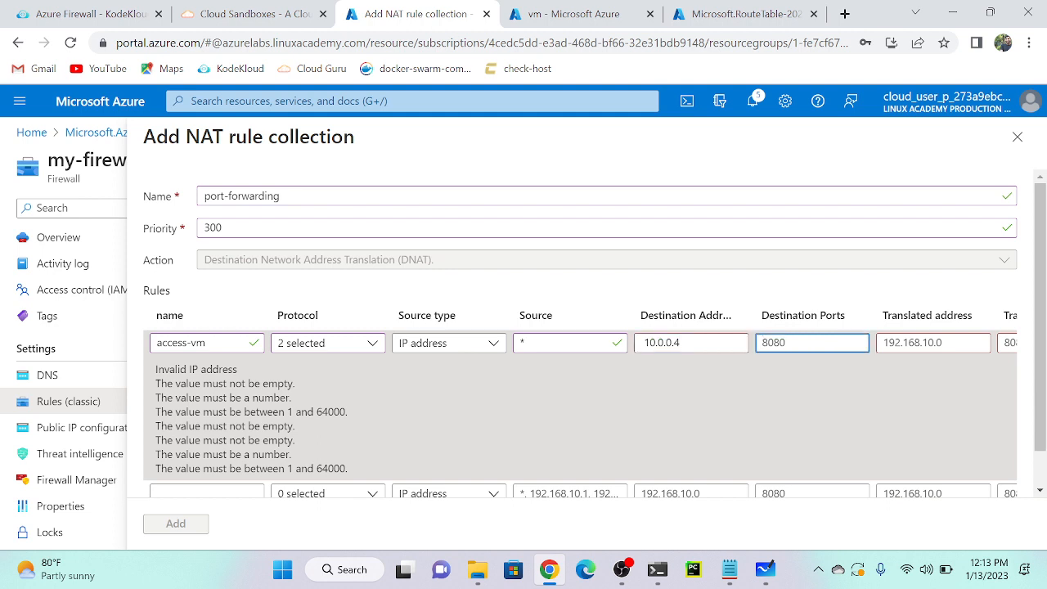
{"action": "type", "text": "22"}
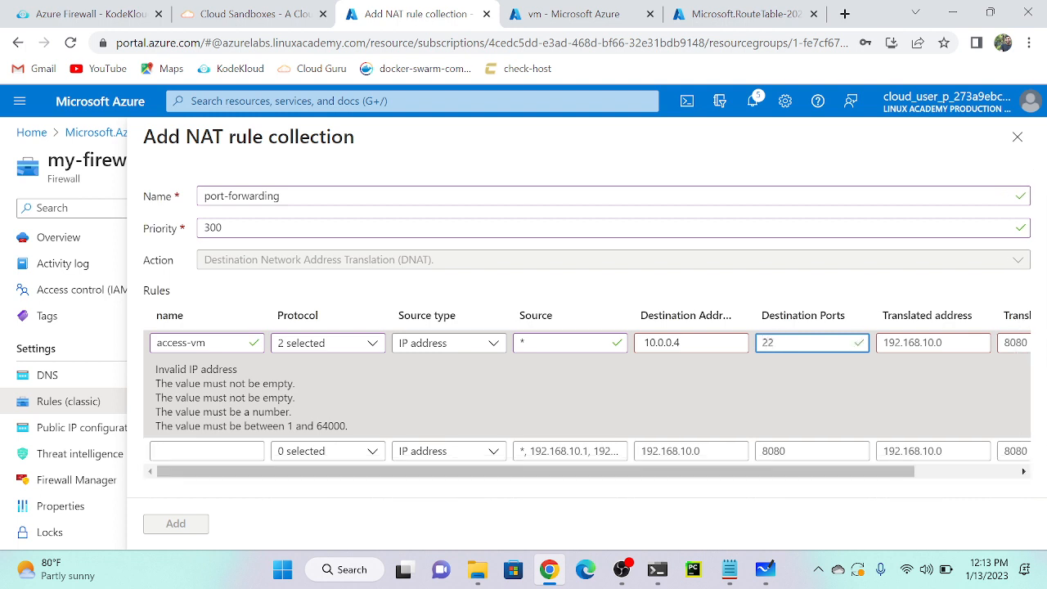
Clear the access-vm rule's destination address and check the firewall path in the Microsoft Whiteboard network diagram.
{"action": "scroll", "coordinate": [872, 375], "scroll_direction": "right", "scroll_amount": 2}
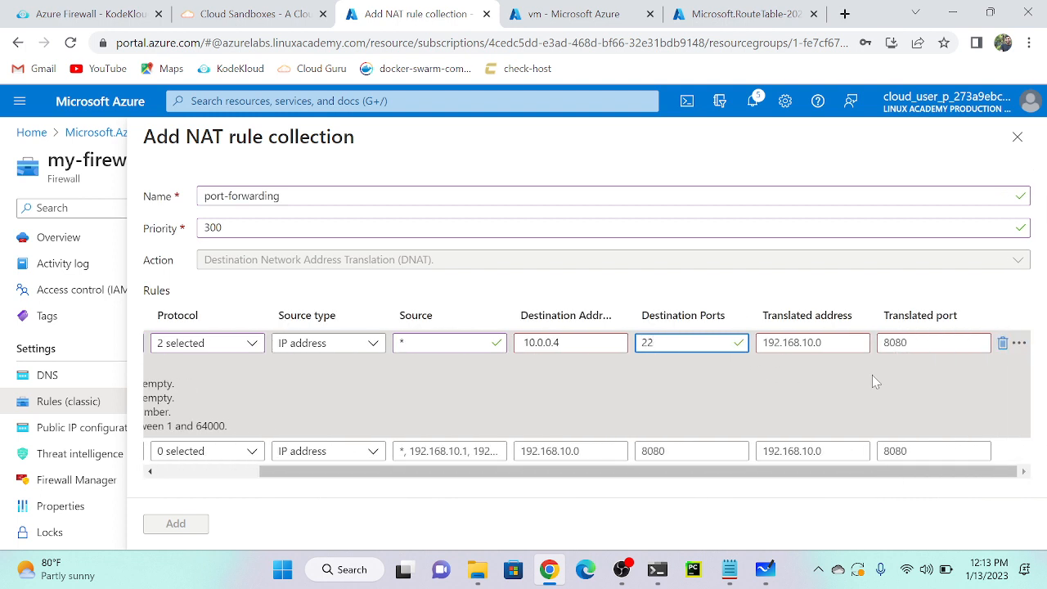
{"action": "left_click", "coordinate": [811, 343]}
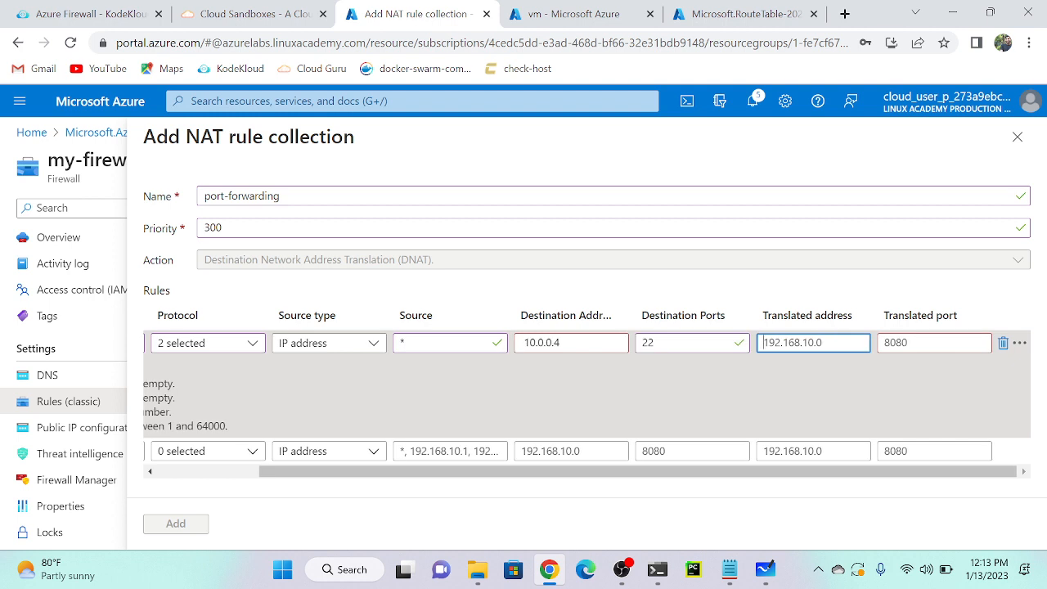
{"action": "left_click_drag", "start_coordinate": [570, 343], "coordinate": [495, 350]}
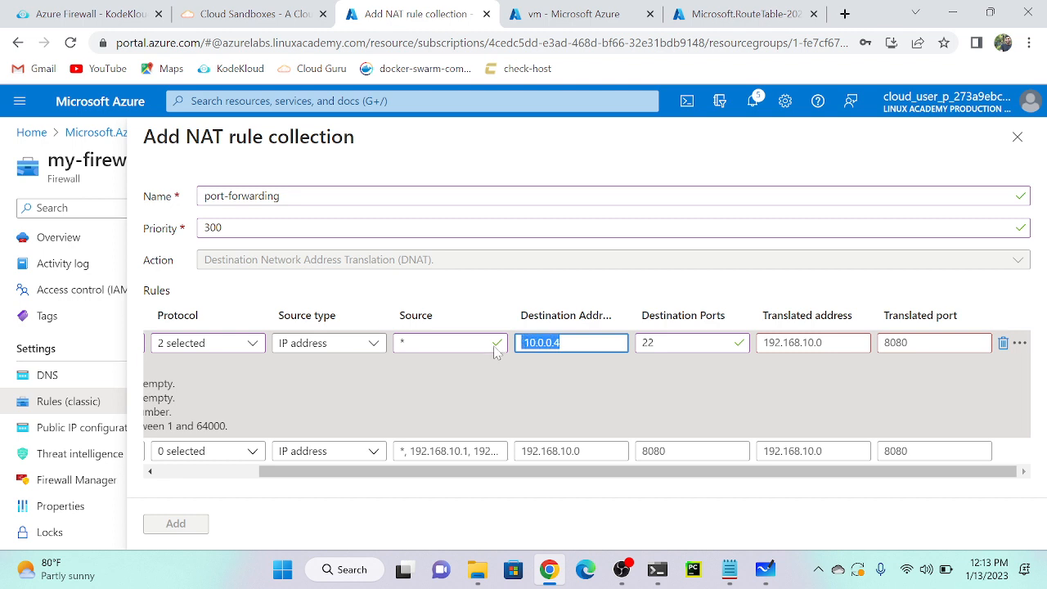
{"action": "type", "text": "192.168.10.0"}
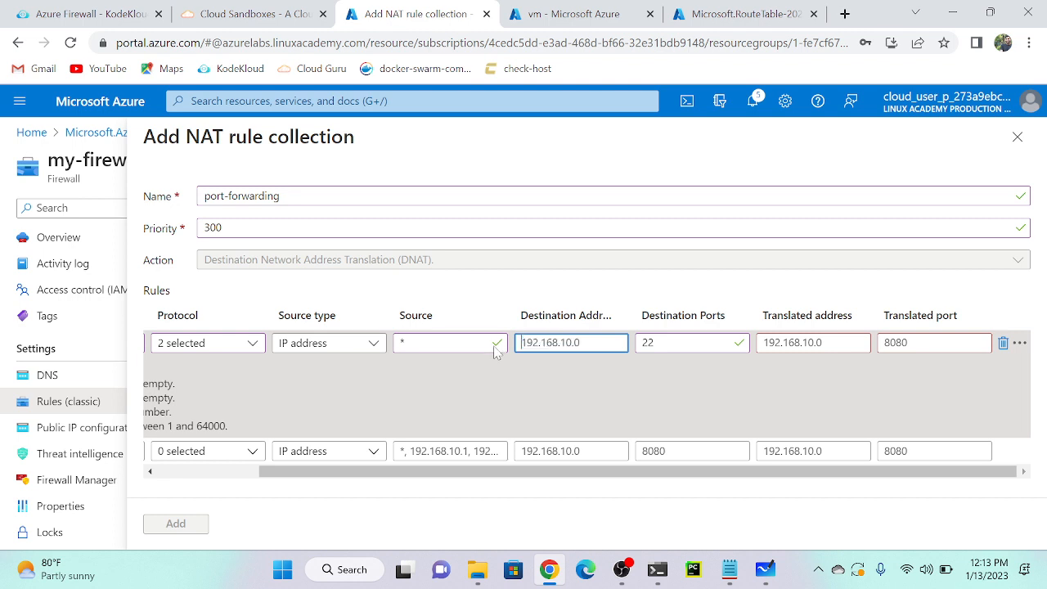
{"action": "left_click", "coordinate": [764, 570]}
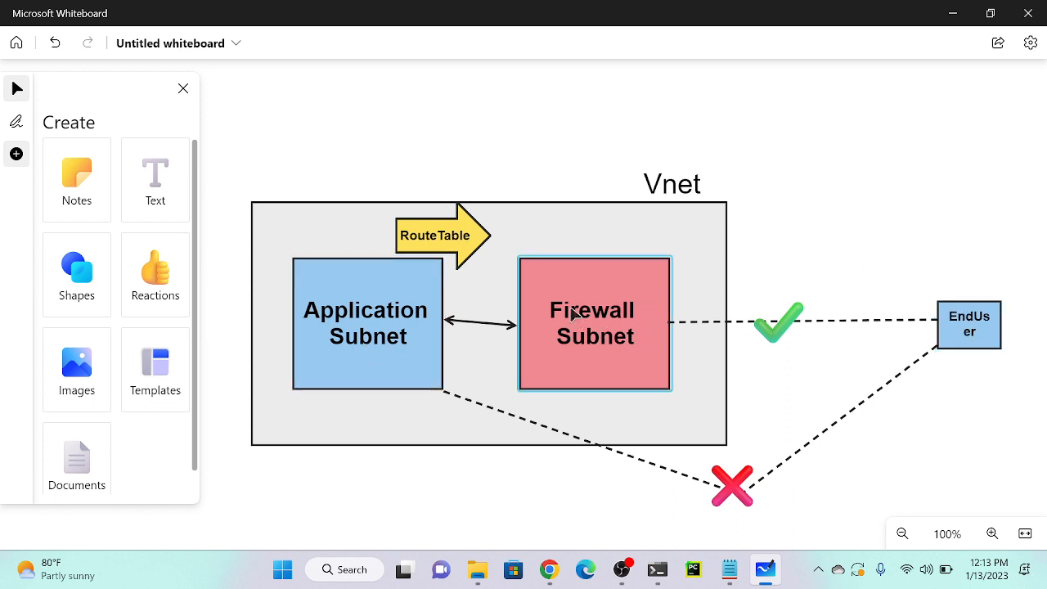
{"action": "left_click", "coordinate": [549, 569]}
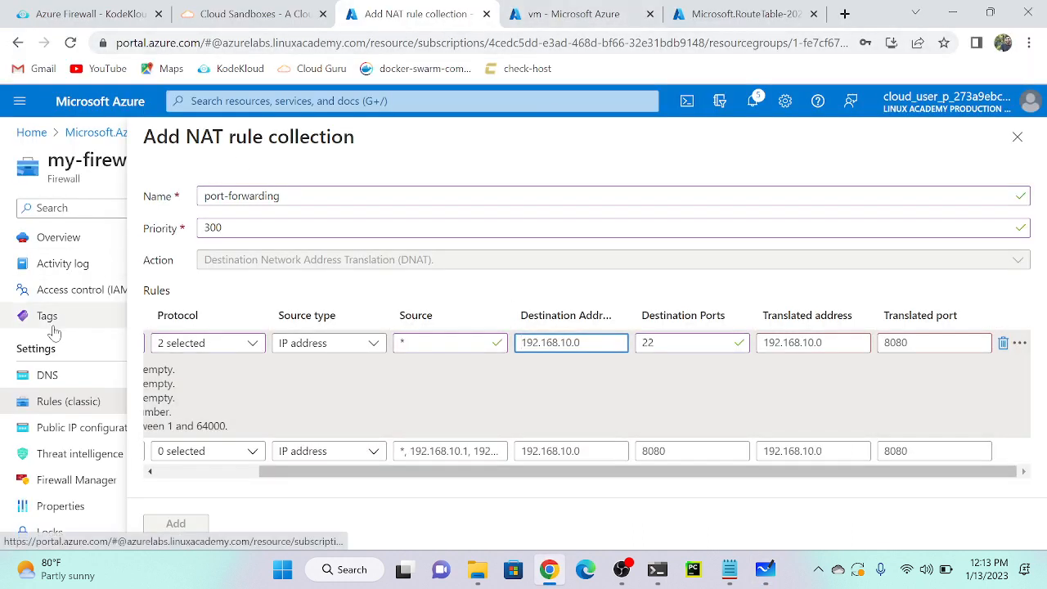
Open my-firewall's public IP configuration in the vm's browser tab and copy the ip-firewall address 13.89.33.103.
{"action": "left_click", "coordinate": [534, 16]}
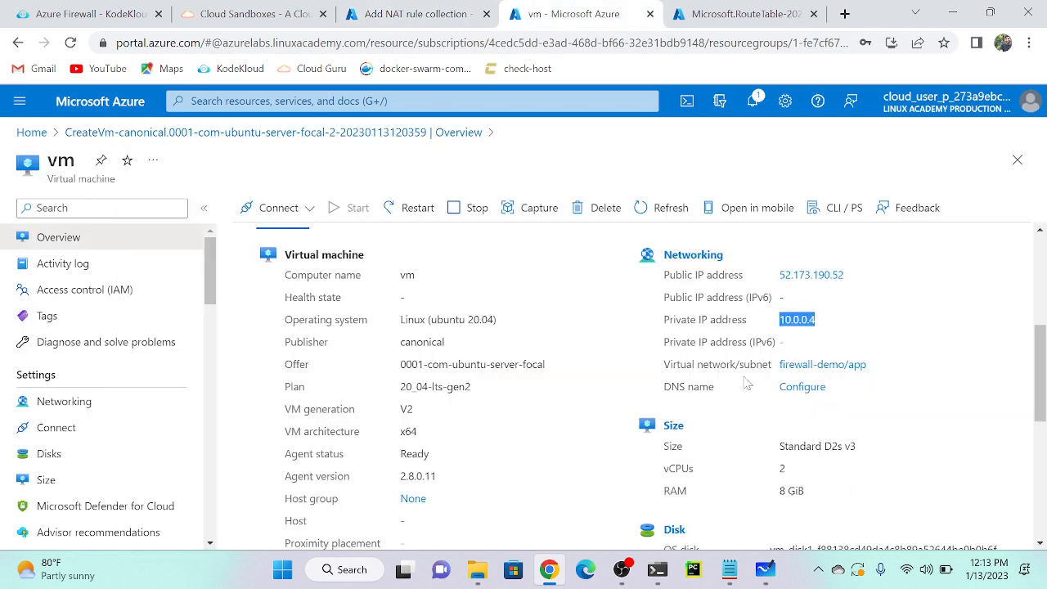
{"action": "left_click", "coordinate": [352, 101]}
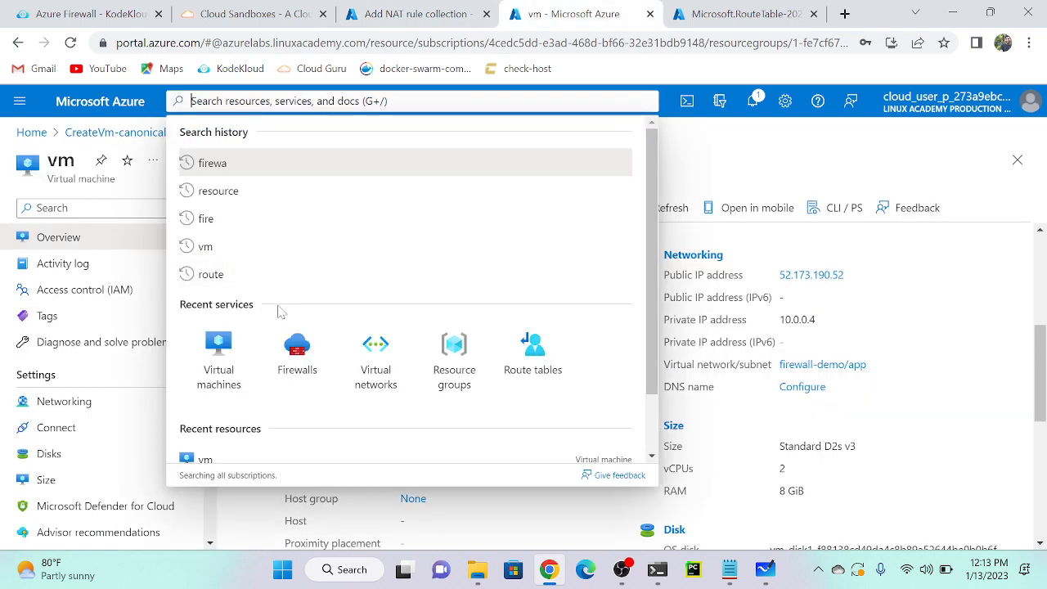
{"action": "left_click", "coordinate": [297, 353]}
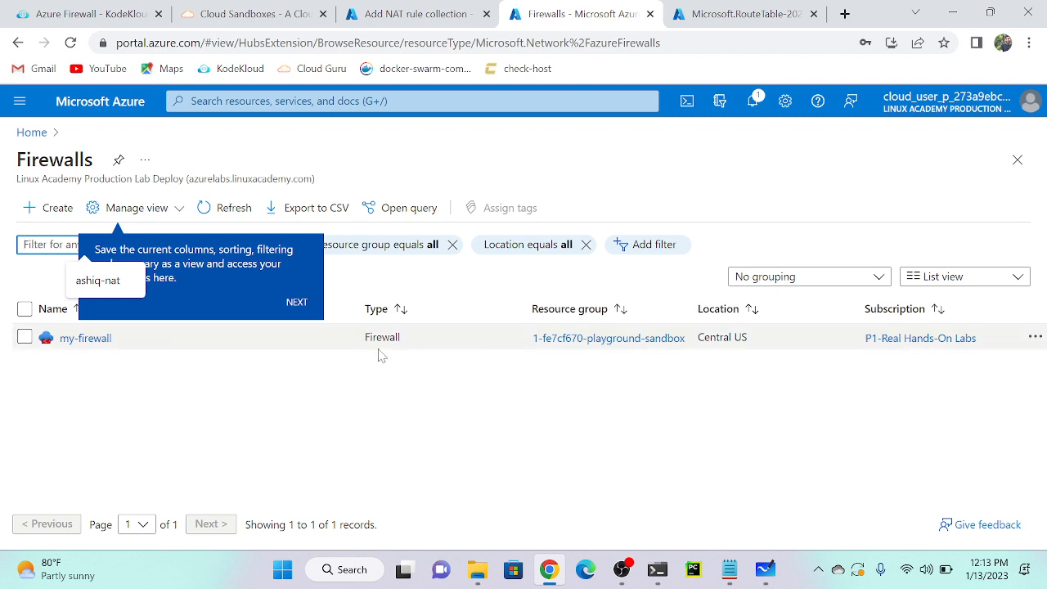
{"action": "left_click", "coordinate": [103, 339]}
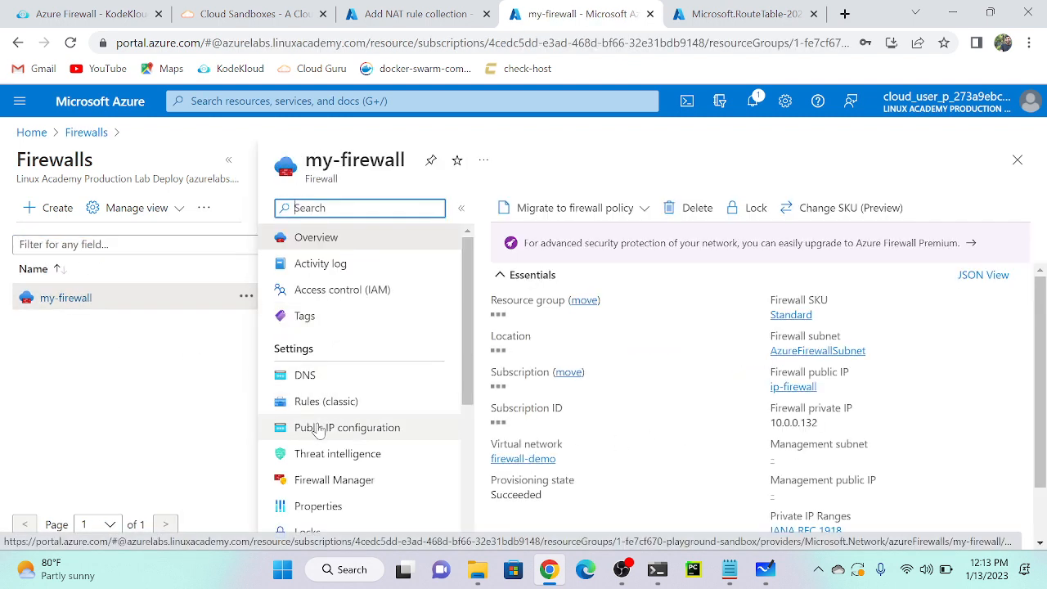
{"action": "left_click", "coordinate": [332, 427]}
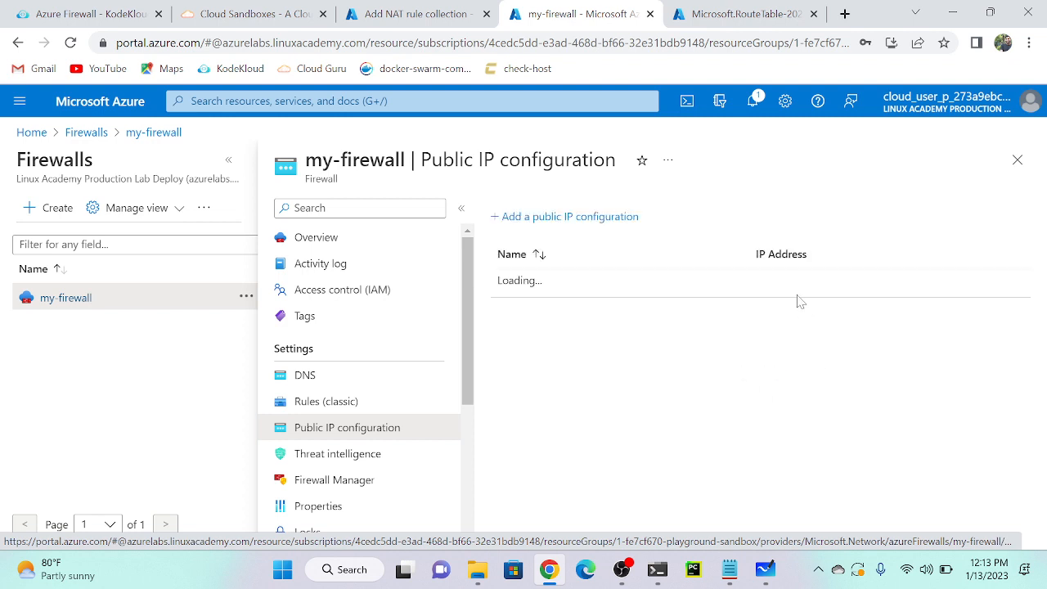
{"action": "left_click_drag", "start_coordinate": [858, 296], "coordinate": [750, 297]}
{"action": "key", "text": "ctrl+c"}
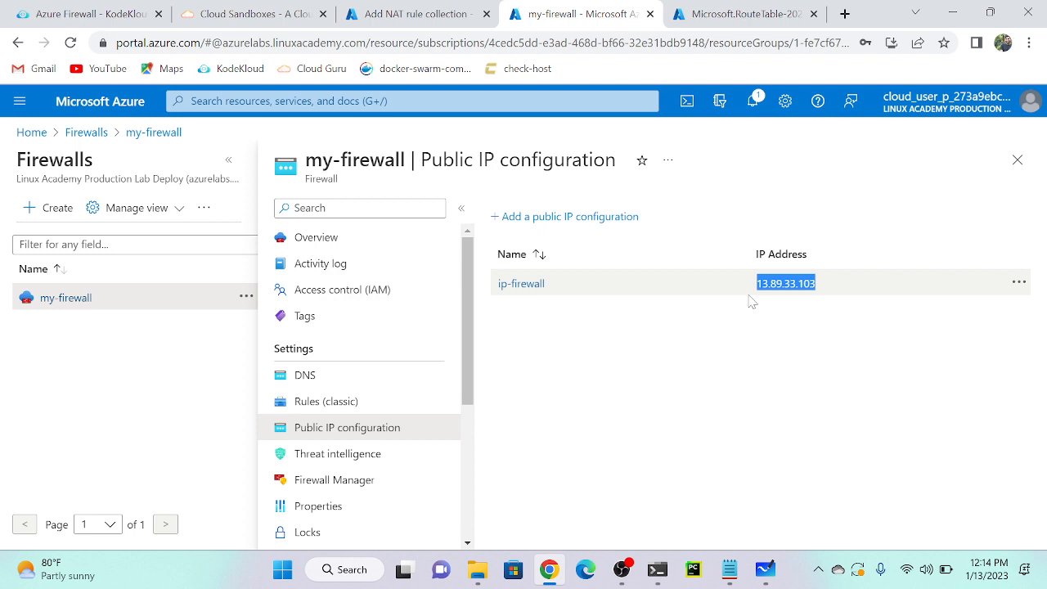
Set the access-vm rule's destination address to the firewall's public IP 13.89.33.103 and its destination port to 3000.
{"action": "left_click", "coordinate": [421, 12]}
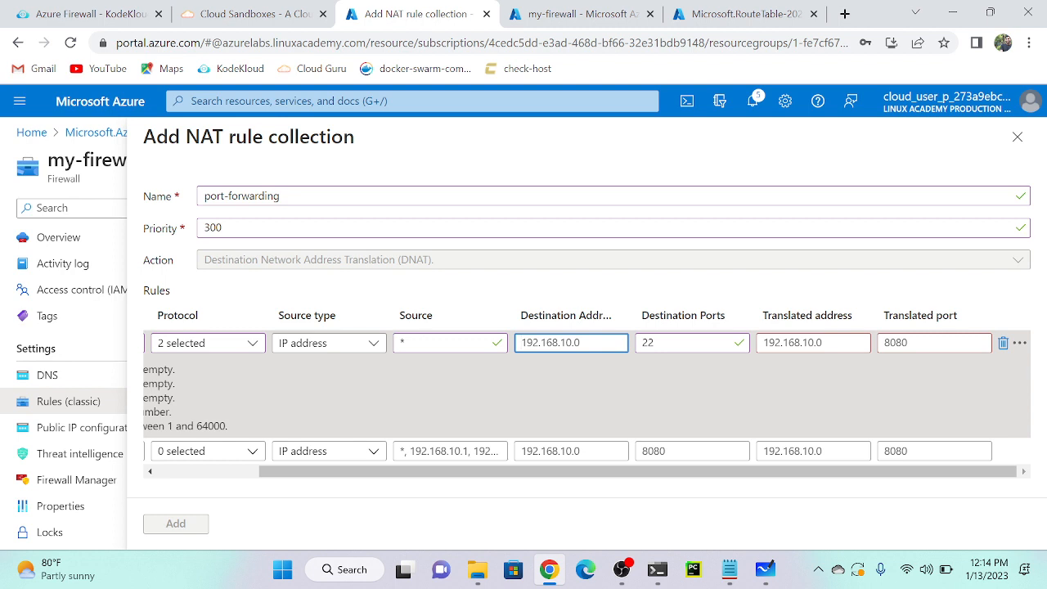
{"action": "key", "text": "ctrl+a"}
{"action": "key", "text": "ctrl+v"}
{"action": "key", "text": "Tab"}
{"action": "type", "text": "300"}
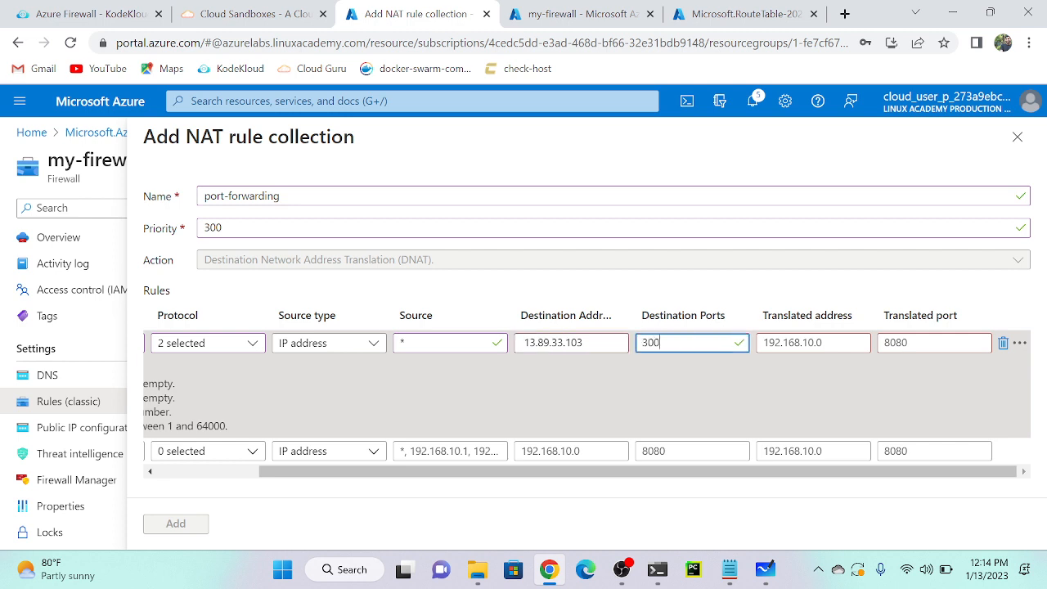
{"action": "type", "text": "0"}
{"action": "key", "text": "Tab"}
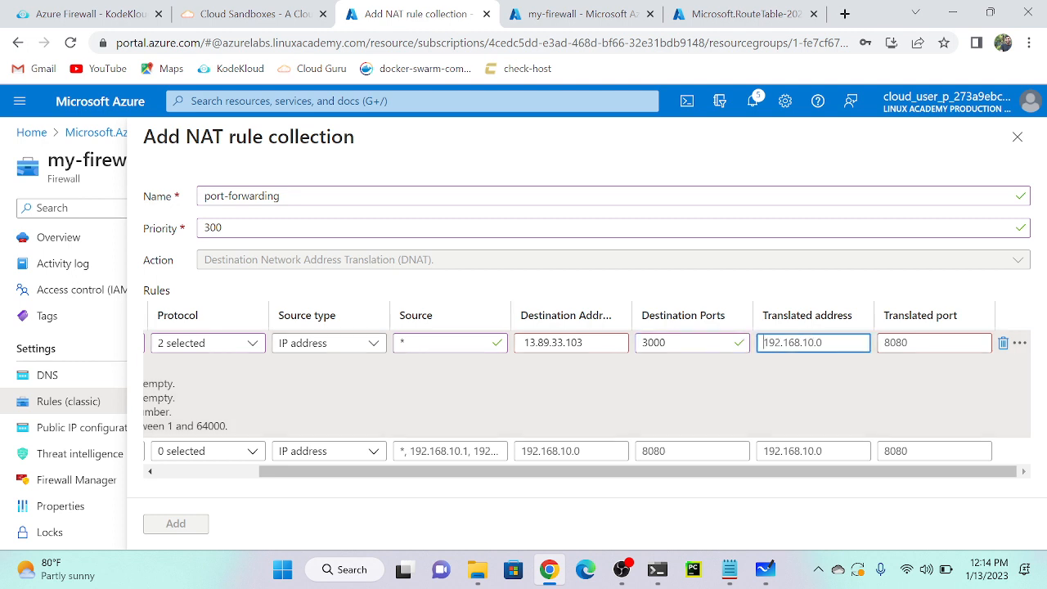
Review the network diagram in Microsoft Whiteboard and set the access-vm rule's translated address to 10.0.0.4.
{"action": "left_click", "coordinate": [766, 573]}
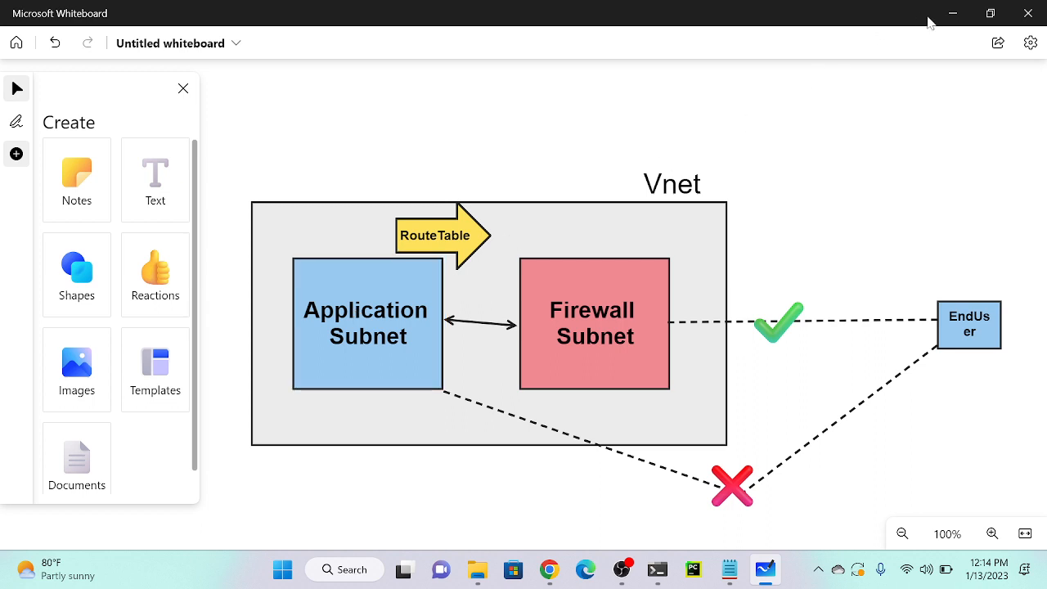
{"action": "left_click", "coordinate": [952, 13]}
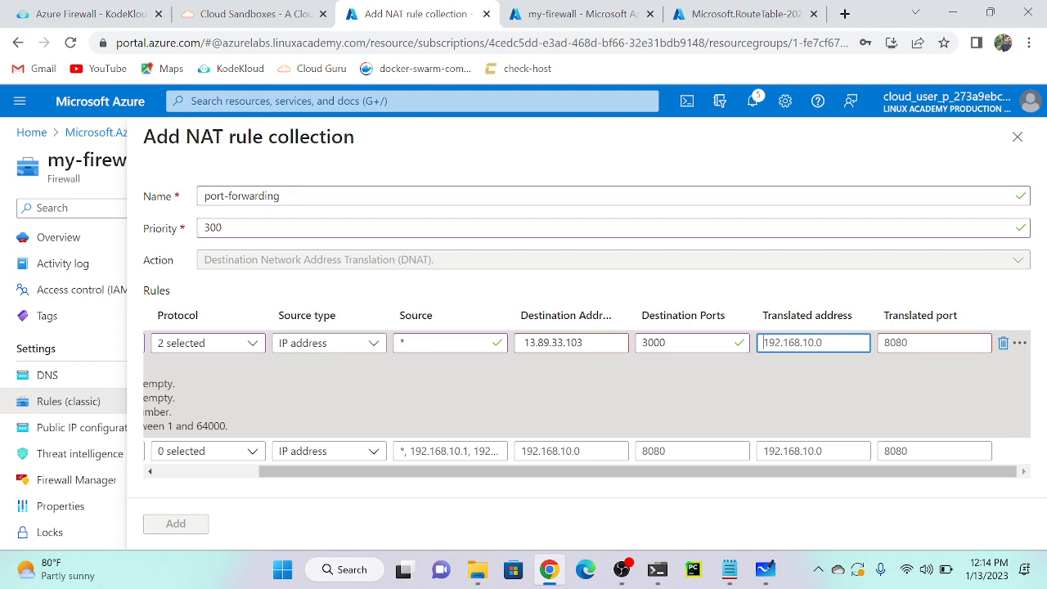
{"action": "type", "text": "10.0.0."}
{"action": "type", "text": "4"}
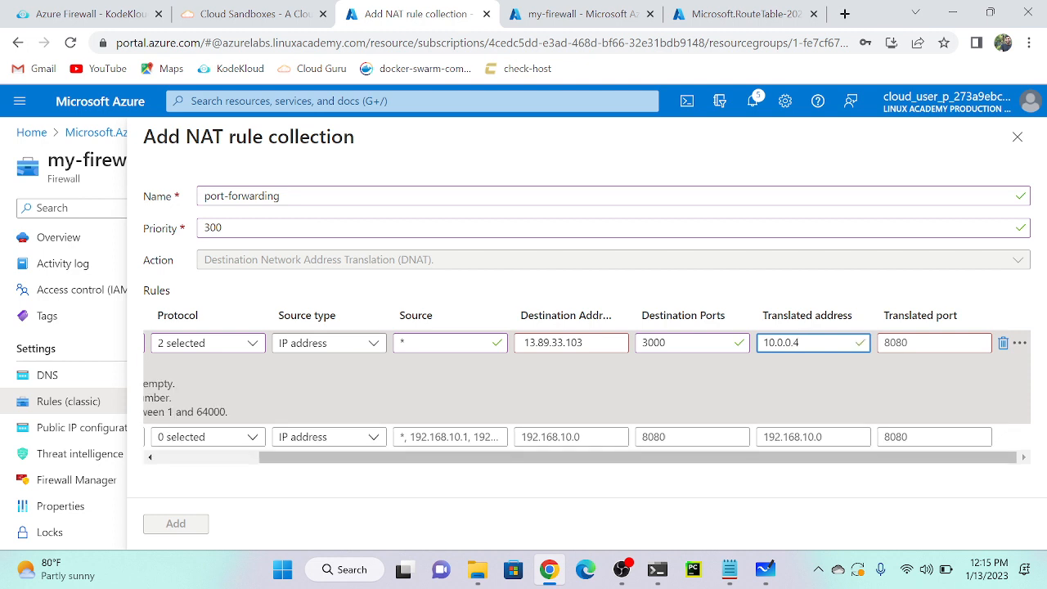
Set the access-vm rule's translated port to 22 and return to the beginning of the rule row.
{"action": "left_click", "coordinate": [884, 342]}
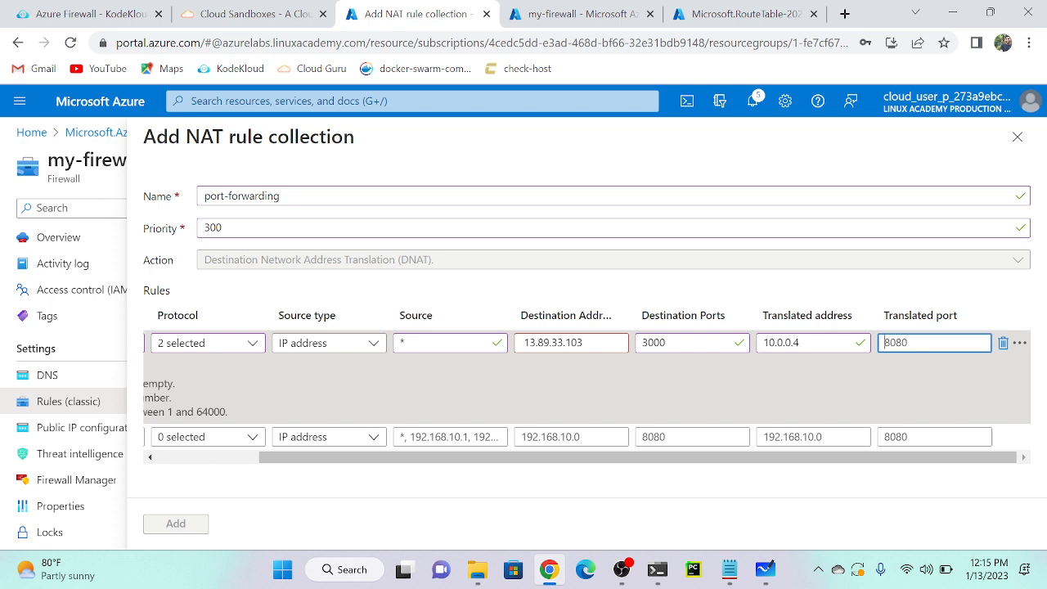
{"action": "key", "text": "BackSpace"}
{"action": "key", "text": "BackSpace"}
{"action": "key", "text": "BackSpace"}
{"action": "key", "text": "BackSpace"}
{"action": "type", "text": "22"}
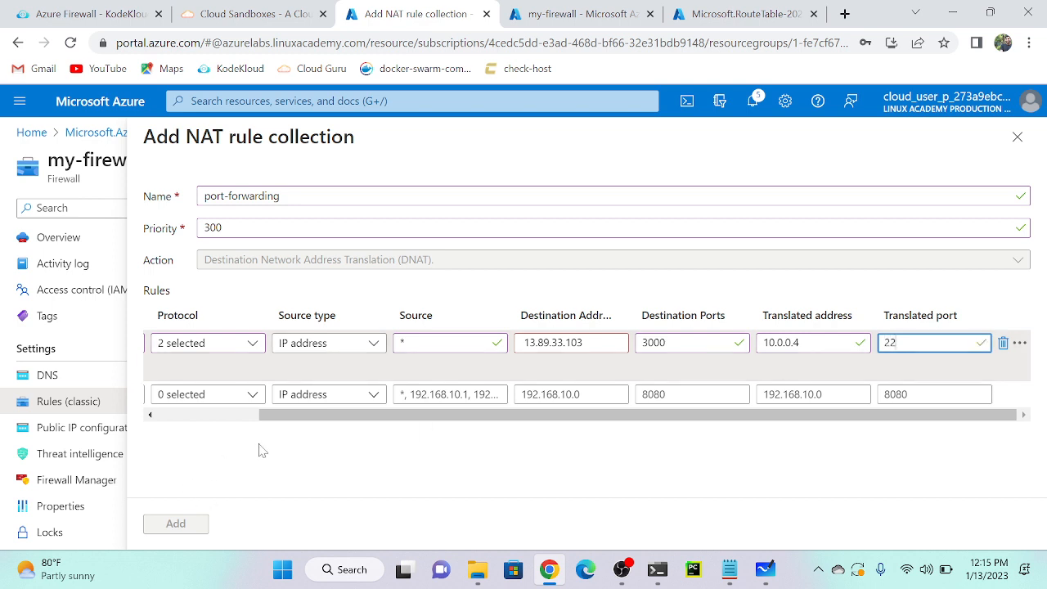
{"action": "scroll", "coordinate": [259, 444], "scroll_direction": "left", "scroll_amount": 10}
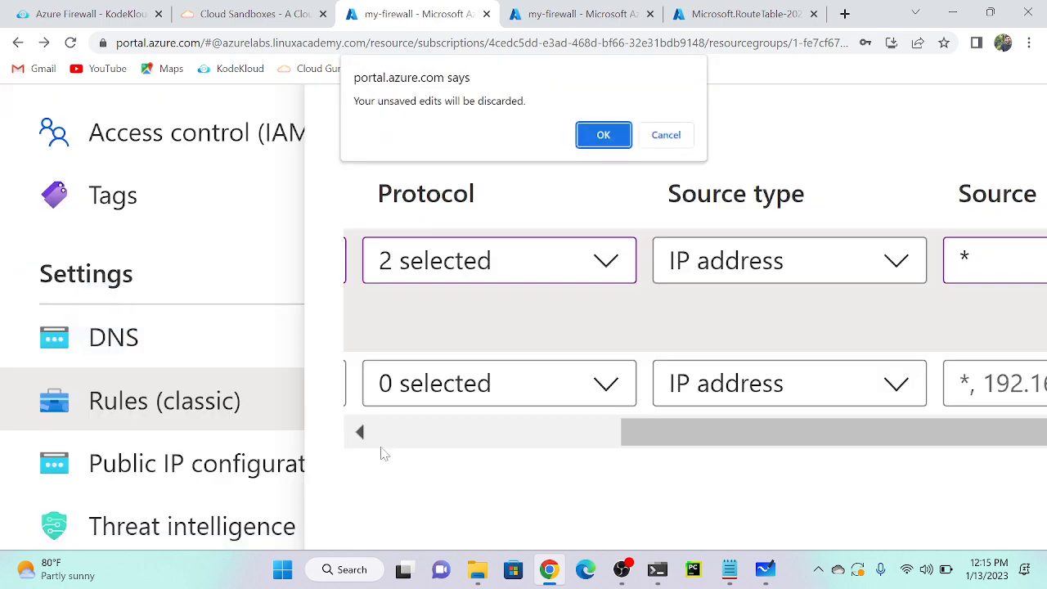
Keep the unsaved edits on the page and check the fields of the access-vm rule for the invalid entry.
{"action": "left_click", "coordinate": [667, 136]}
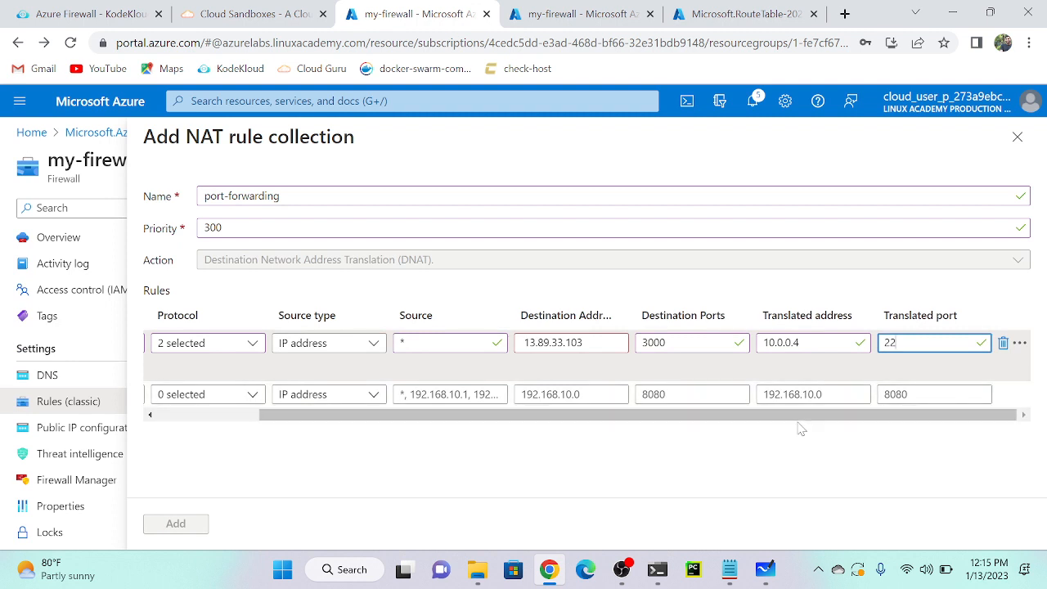
{"action": "left_click_drag", "start_coordinate": [801, 429], "coordinate": [626, 422]}
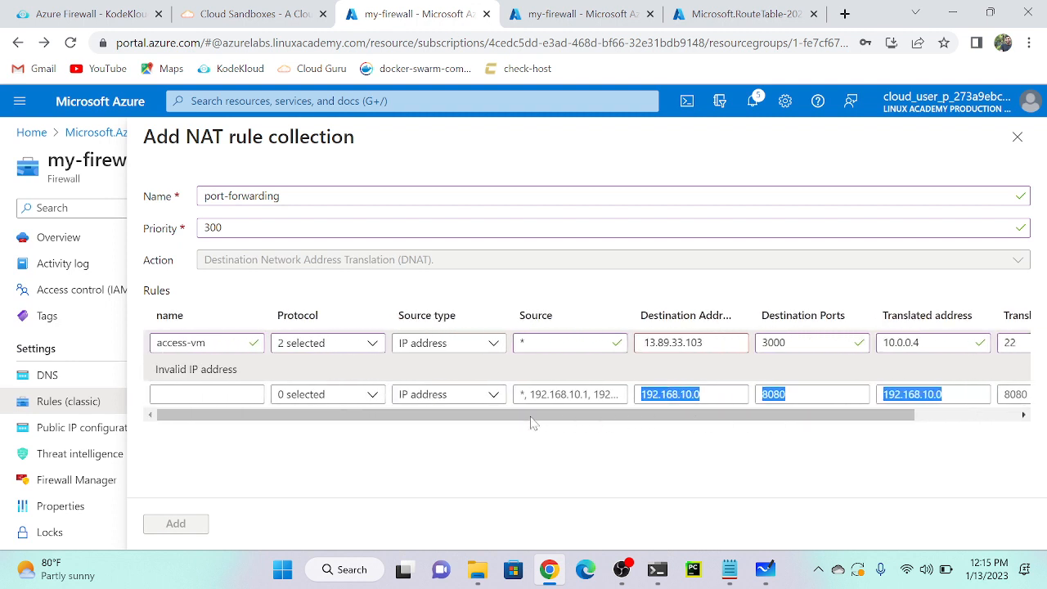
{"action": "left_click_drag", "start_coordinate": [511, 418], "coordinate": [599, 418]}
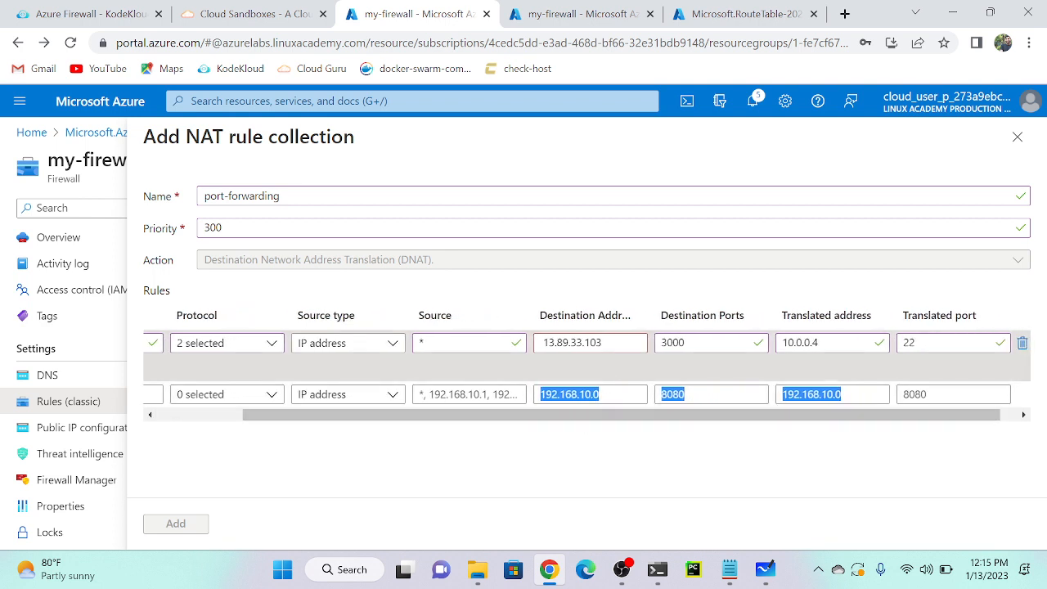
Correct the access-vm rule's destination address to 13.89.33.103 without a leading space and add the port-forwarding NAT rule collection.
{"action": "left_click", "coordinate": [612, 343]}
{"action": "type", "text": "/32"}
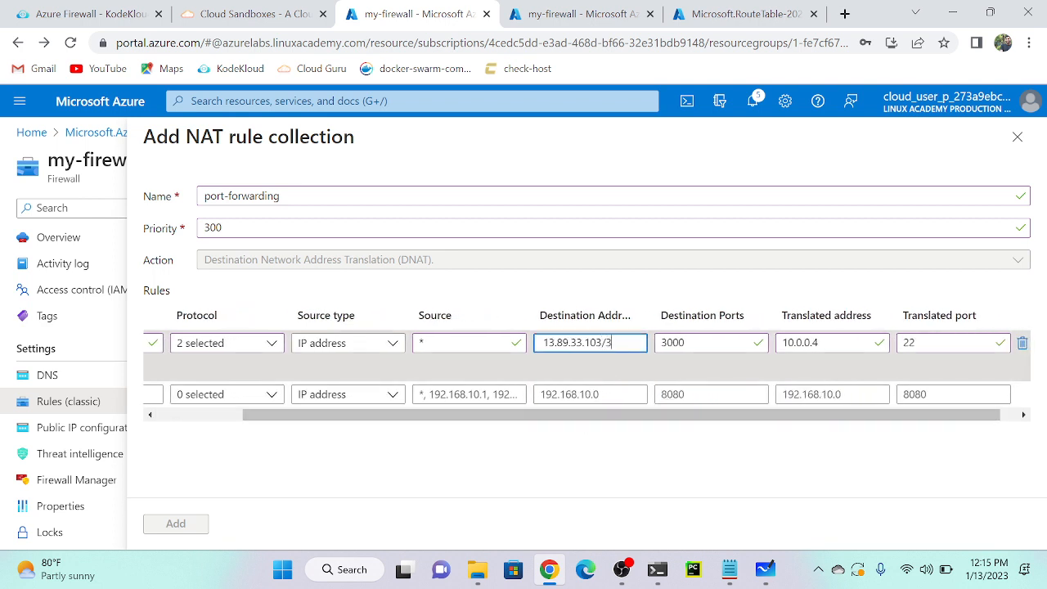
{"action": "left_click", "coordinate": [519, 488]}
{"action": "left_click", "coordinate": [620, 343]}
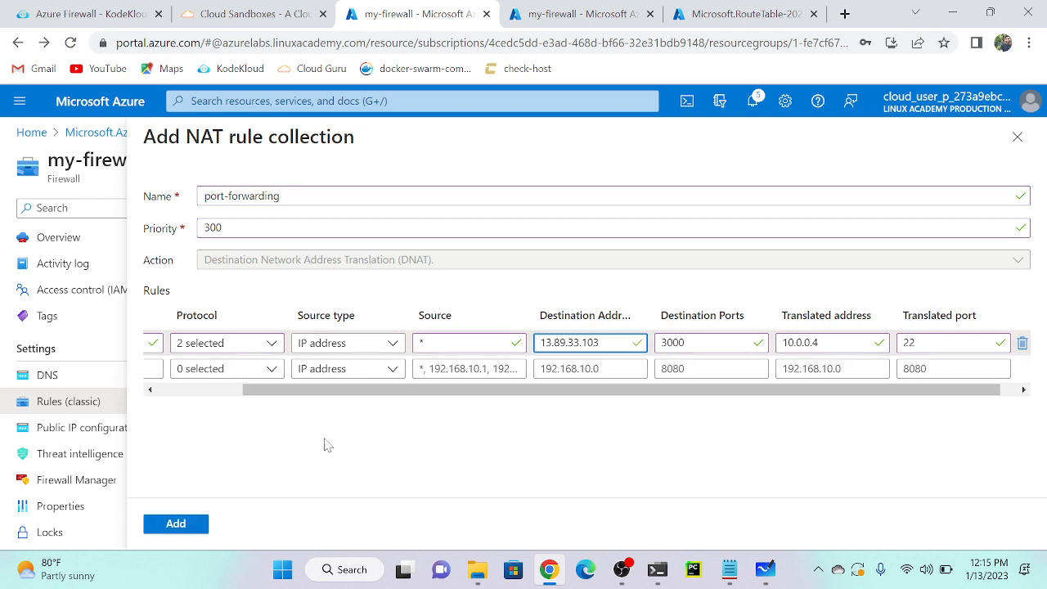
{"action": "left_click", "coordinate": [176, 525]}
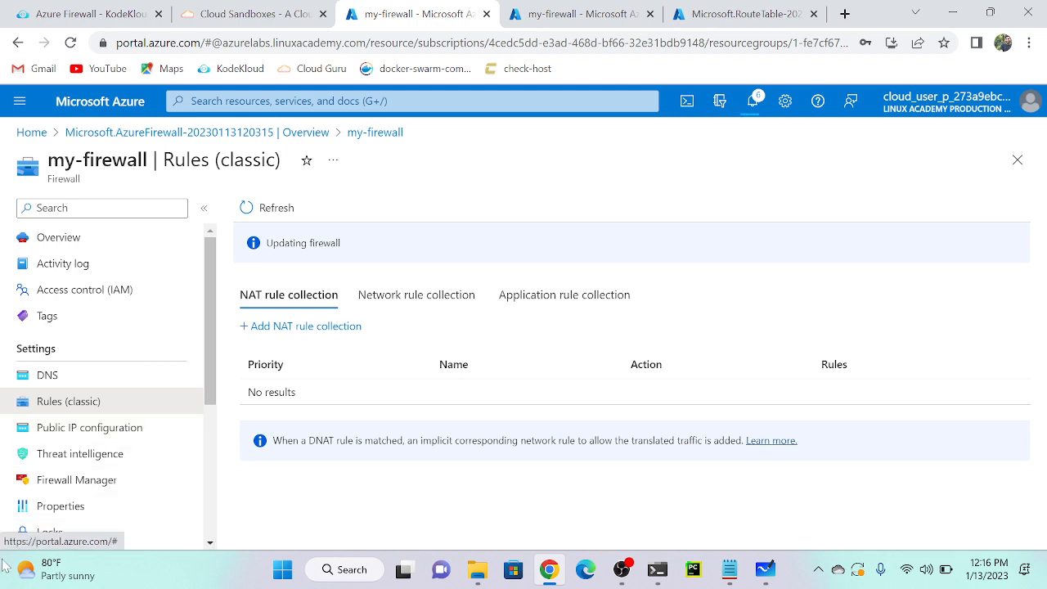
Copy my-firewall's private IP address from its overview and open the routes of the my-rt route table in its browser tab.
{"action": "left_click", "coordinate": [64, 236]}
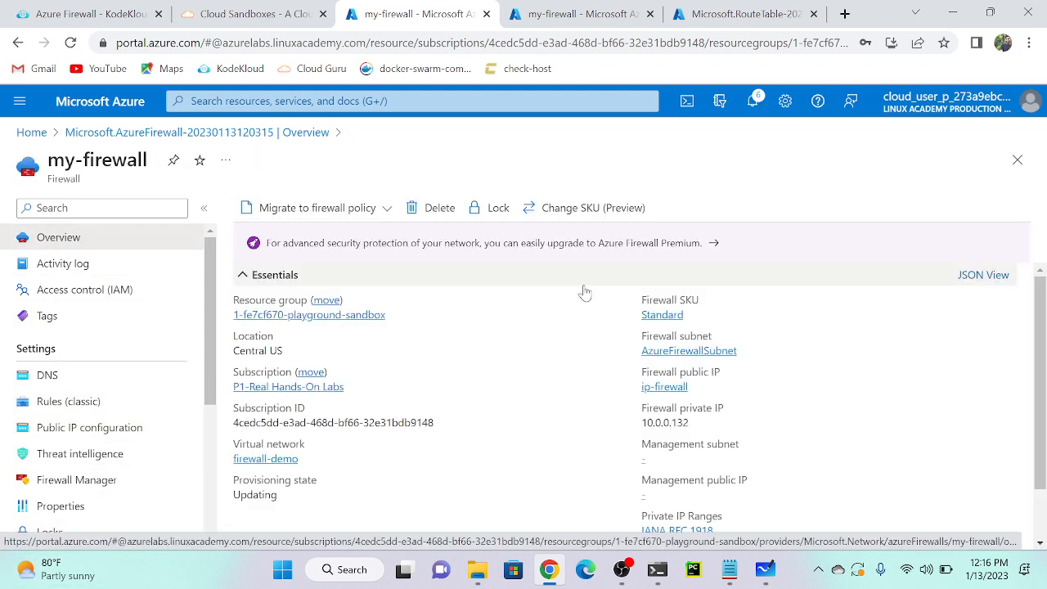
{"action": "left_click", "coordinate": [698, 422]}
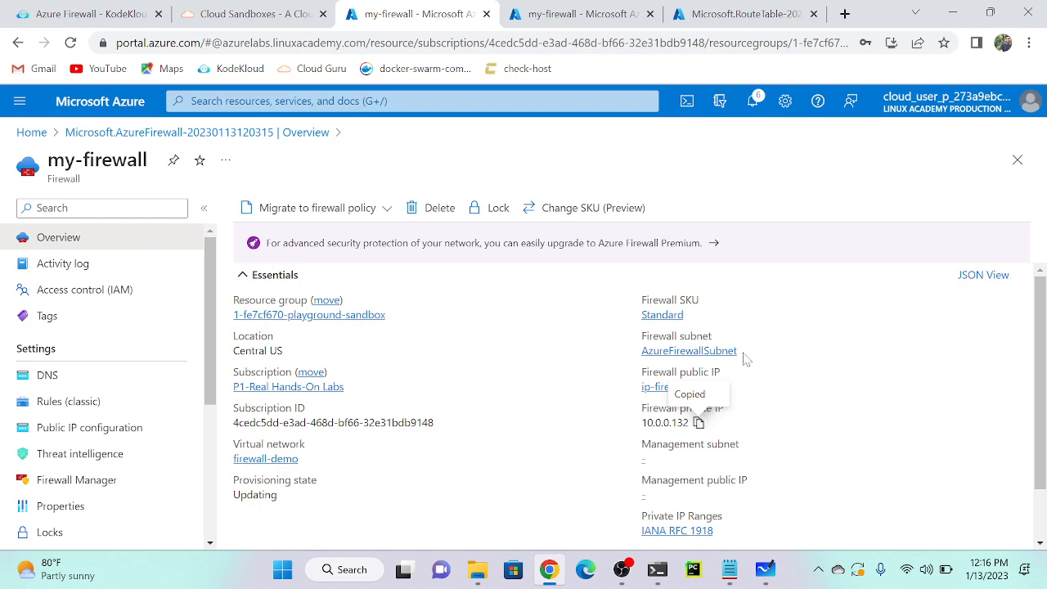
{"action": "left_click", "coordinate": [723, 16]}
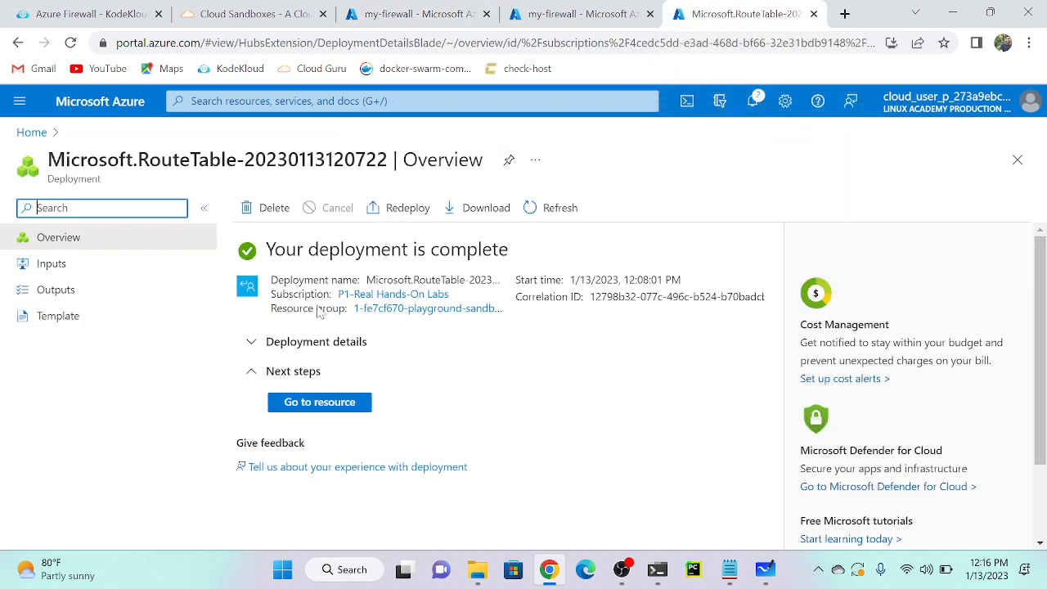
{"action": "left_click", "coordinate": [304, 402]}
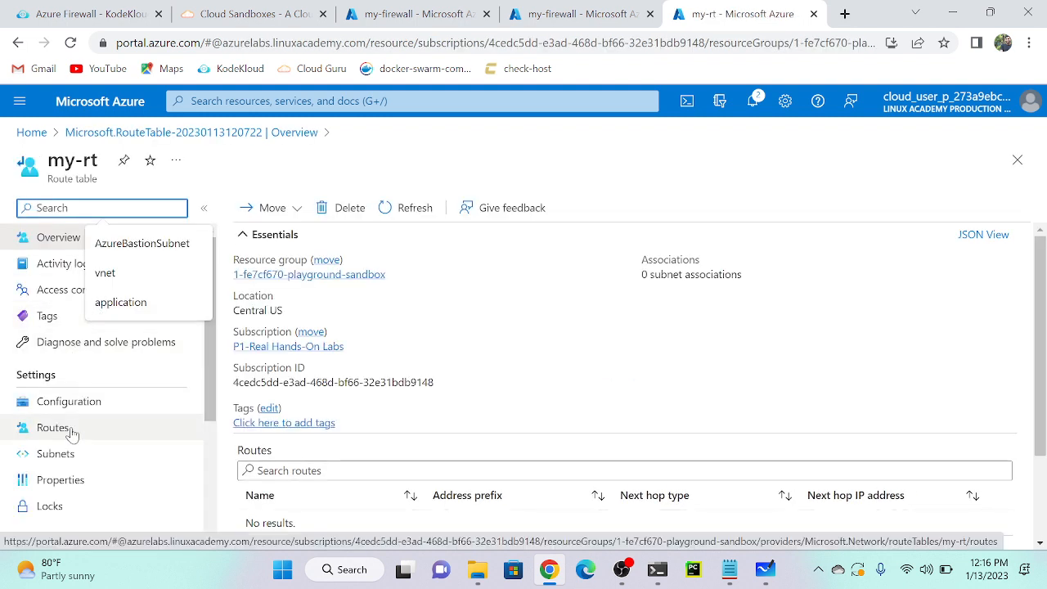
{"action": "left_click", "coordinate": [52, 428]}
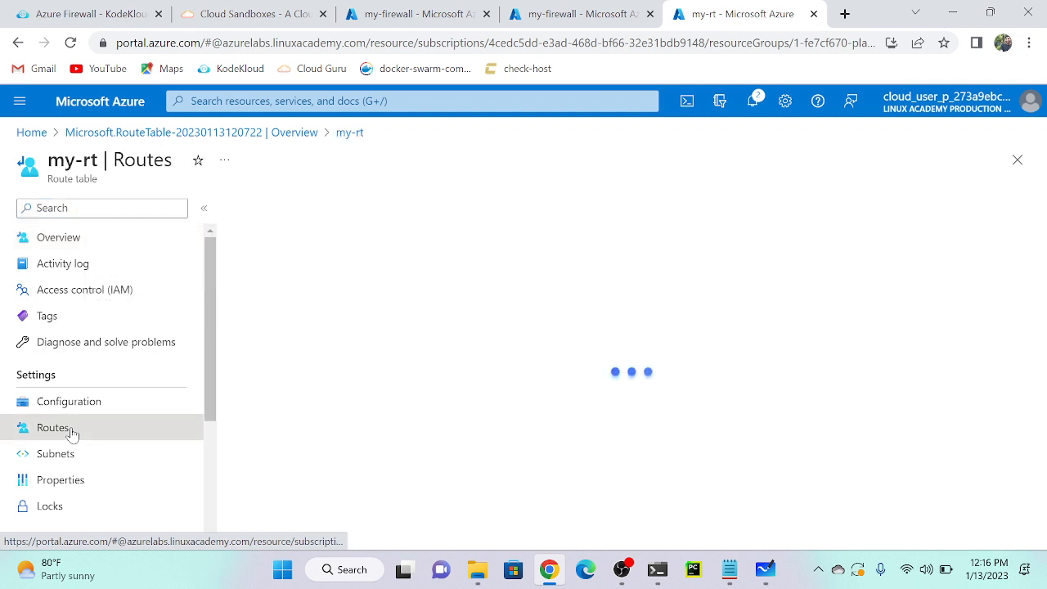
Start a route named vm-int with the IP Addresses destination range 0.0.0.0/0 and display the next hop type choices.
{"action": "left_click", "coordinate": [259, 208]}
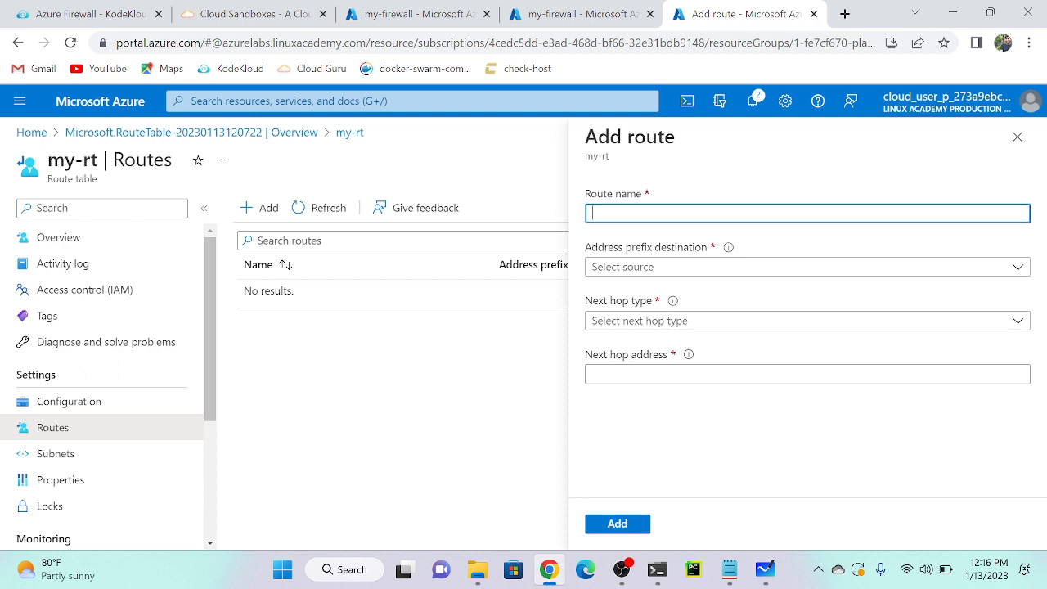
{"action": "type", "text": "vm-int"}
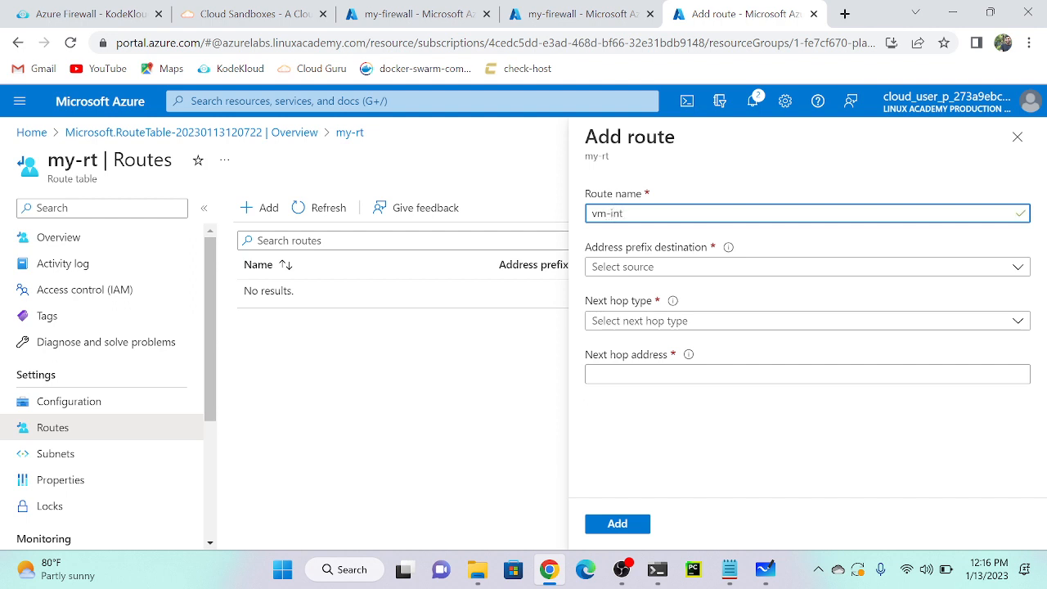
{"action": "left_click", "coordinate": [615, 270]}
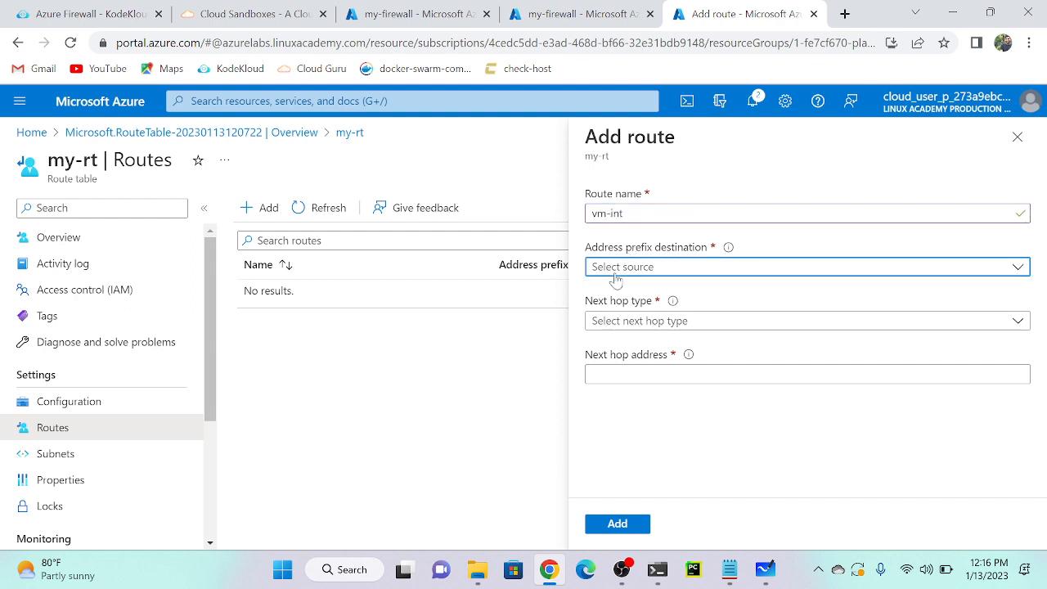
{"action": "left_click", "coordinate": [614, 291]}
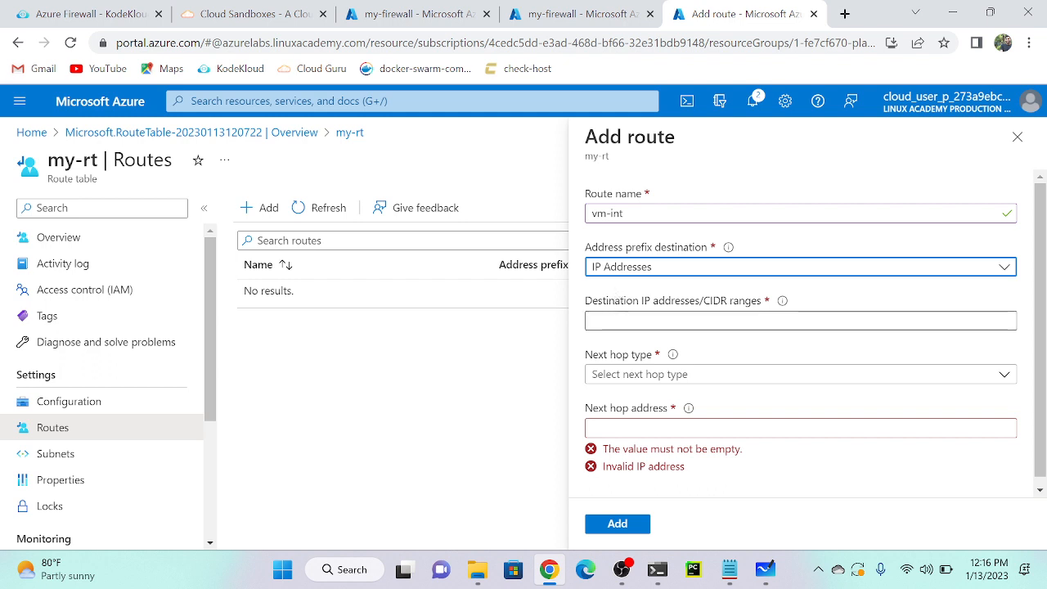
{"action": "left_click", "coordinate": [619, 320]}
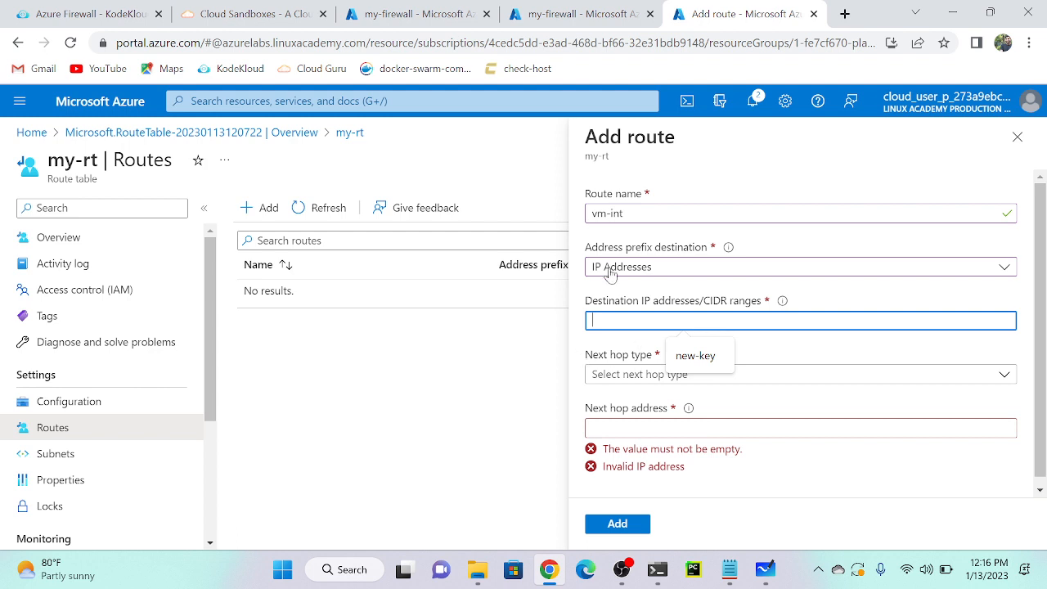
{"action": "type", "text": "0.0."}
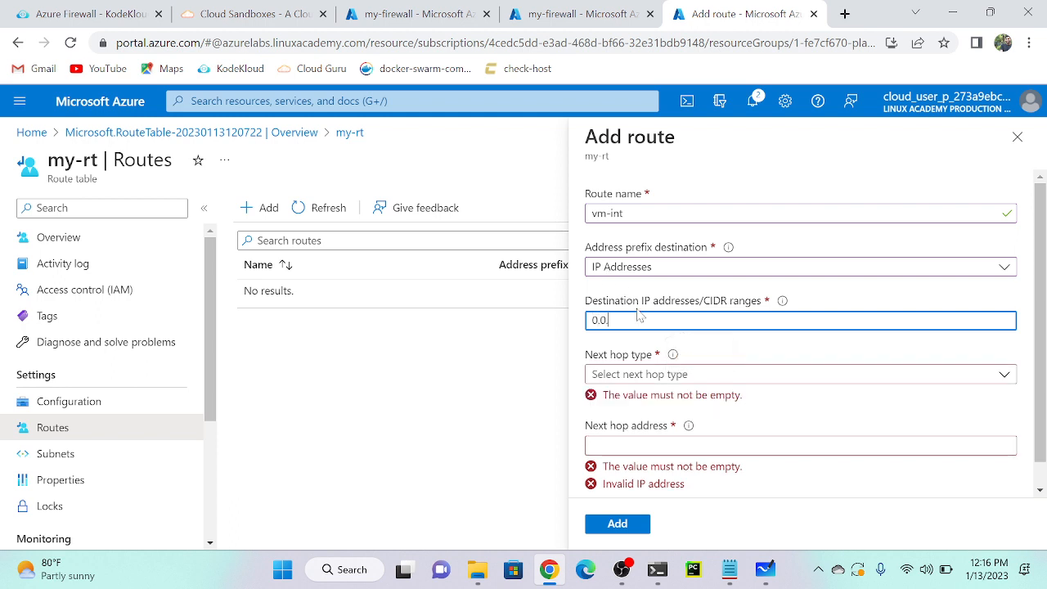
{"action": "type", "text": "0.0/0"}
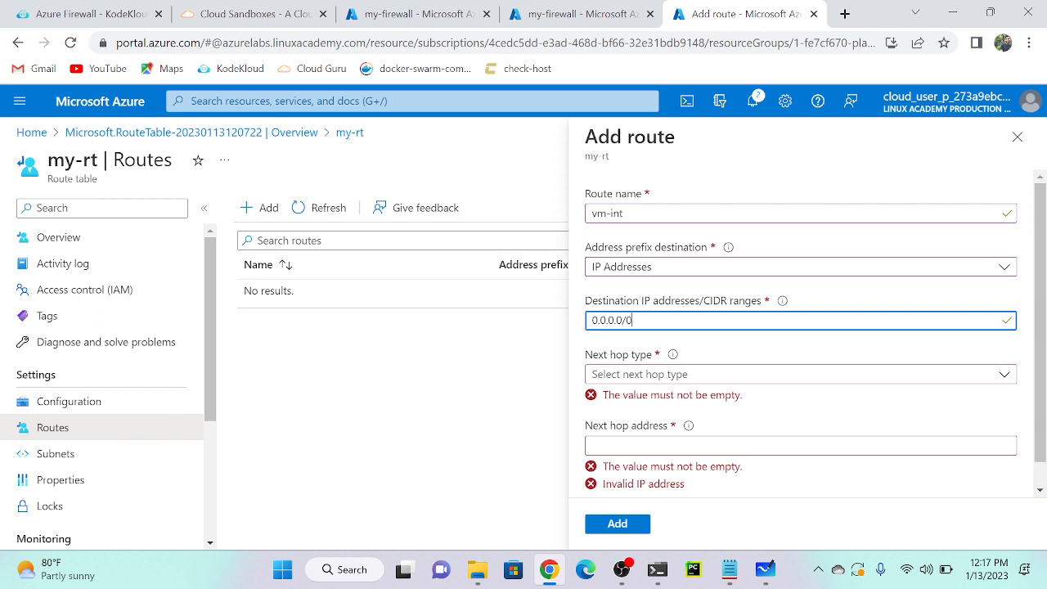
{"action": "left_click", "coordinate": [636, 374]}
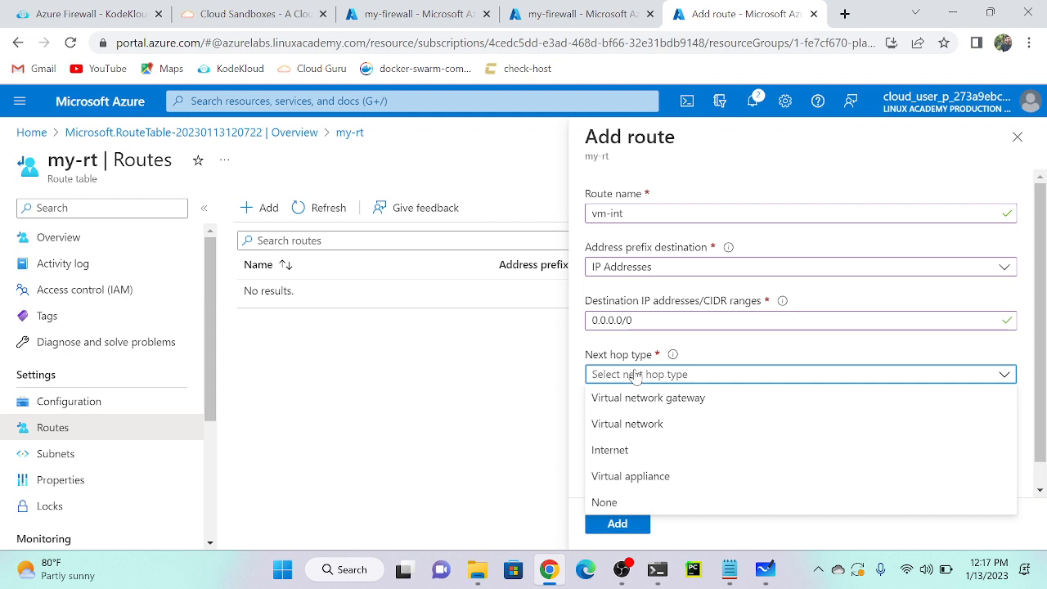
In Microsoft Whiteboard, ink an internet cloud with a direct line from the Application Subnet and an arrowed path through the Firewall Subnet.
{"action": "left_click", "coordinate": [764, 569]}
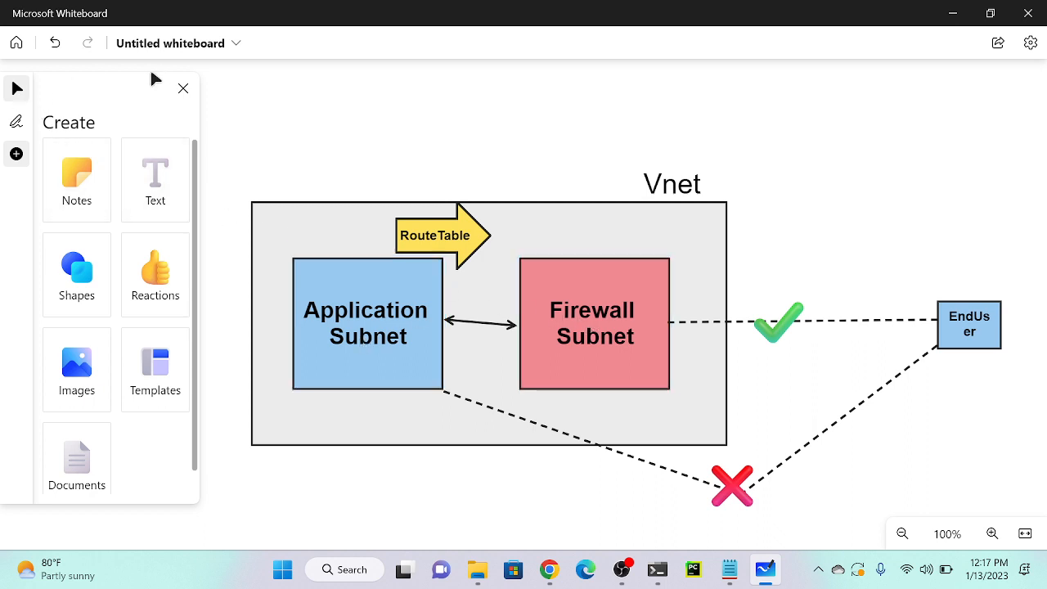
{"action": "left_click", "coordinate": [16, 121]}
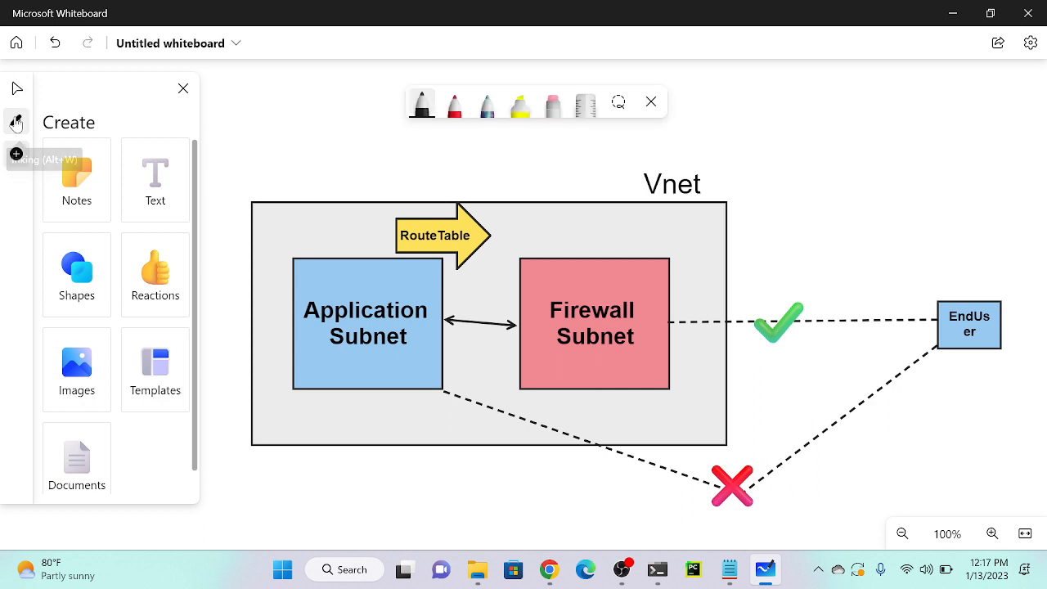
{"action": "left_click", "coordinate": [422, 104]}
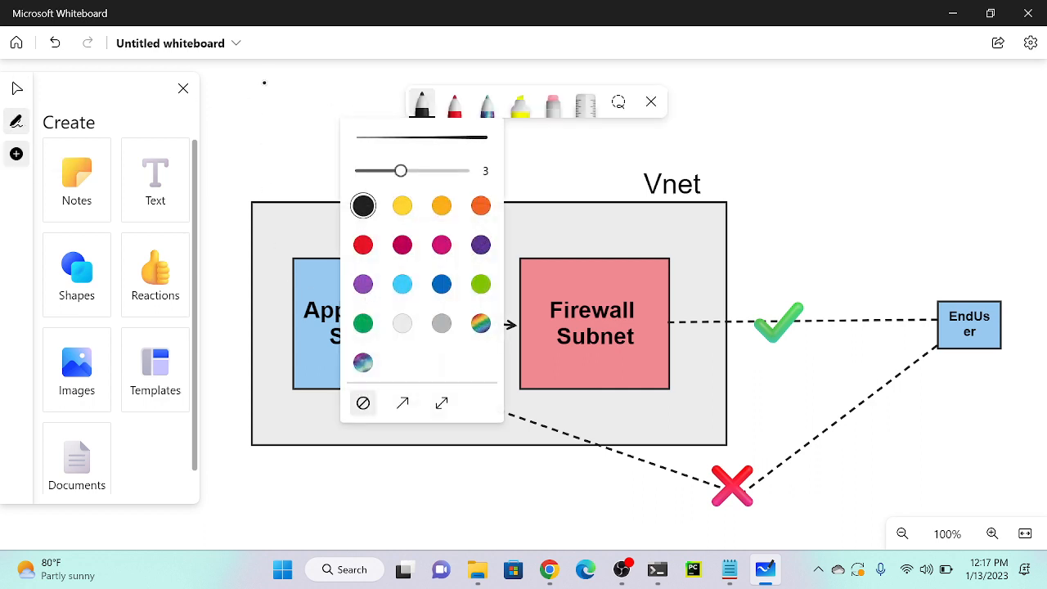
{"action": "left_click", "coordinate": [303, 35]}
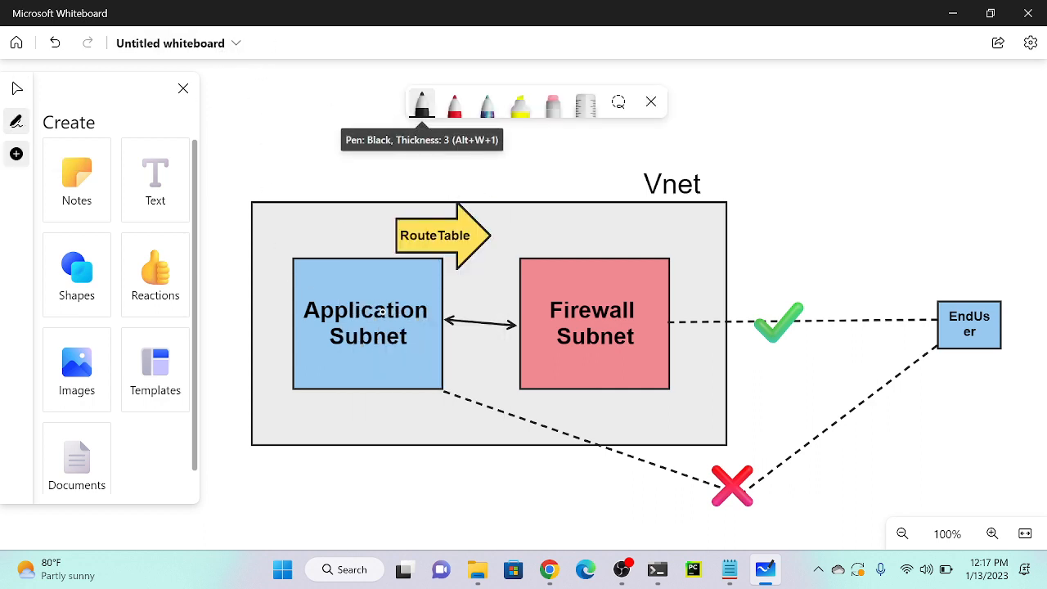
{"action": "mouse_move", "coordinate": [360, 311]}
{"action": "left_mouse_down"}
{"action": "mouse_move", "coordinate": [531, 192]}
{"action": "mouse_move", "coordinate": [802, 139]}
{"action": "mouse_move", "coordinate": [837, 147]}
{"action": "mouse_move", "coordinate": [914, 105]}
{"action": "mouse_move", "coordinate": [965, 165]}
{"action": "mouse_move", "coordinate": [864, 205]}
{"action": "mouse_move", "coordinate": [865, 171]}
{"action": "left_mouse_up"}
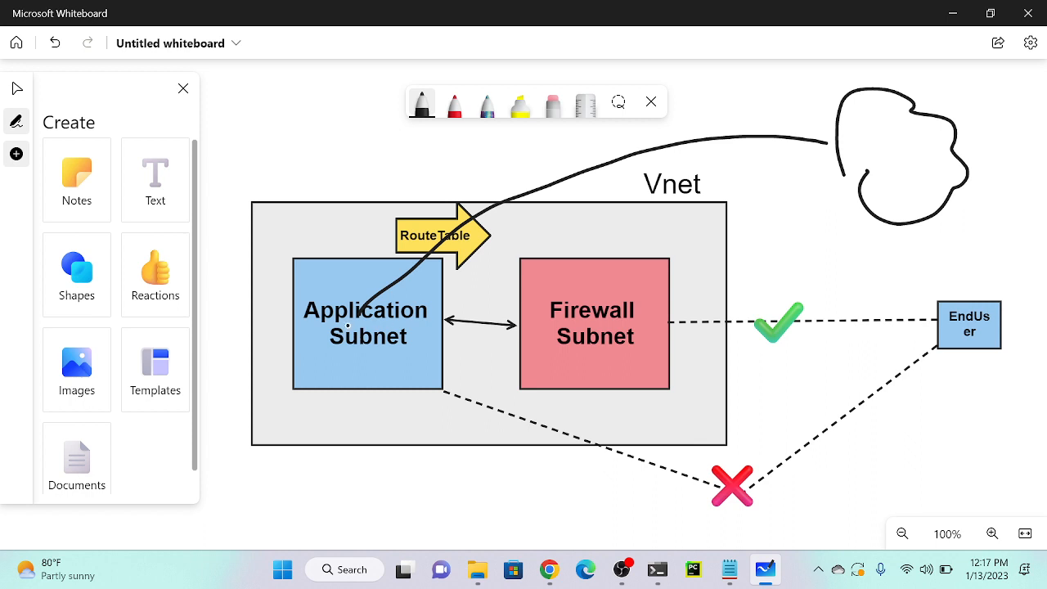
{"action": "mouse_move", "coordinate": [351, 305]}
{"action": "left_mouse_down"}
{"action": "mouse_move", "coordinate": [633, 299]}
{"action": "mouse_move", "coordinate": [575, 348]}
{"action": "left_mouse_up"}
{"action": "mouse_move", "coordinate": [630, 309]}
{"action": "left_mouse_down"}
{"action": "mouse_move", "coordinate": [680, 261]}
{"action": "mouse_move", "coordinate": [866, 169]}
{"action": "mouse_move", "coordinate": [845, 196]}
{"action": "left_mouse_up"}
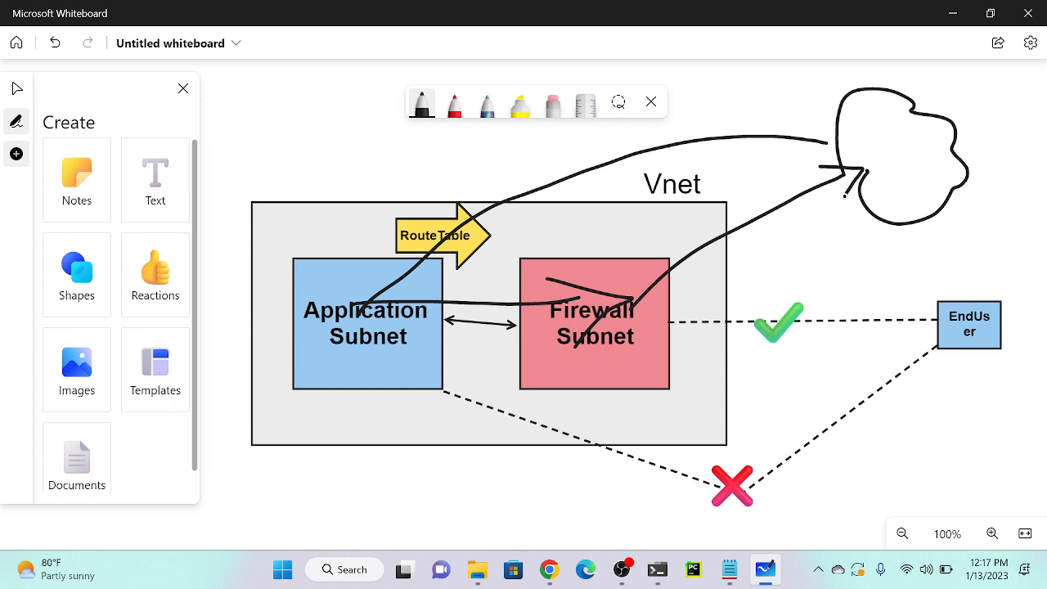
Undo all the ink strokes just drawn on the network diagram.
{"action": "key", "text": "ctrl+z"}
{"action": "key", "text": "ctrl+z"}
{"action": "key", "text": "ctrl+z"}
{"action": "key", "text": "ctrl+z"}
{"action": "key", "text": "ctrl+z"}
{"action": "key", "text": "ctrl+z"}
{"action": "key", "text": "ctrl+z"}
{"action": "key", "text": "ctrl+z"}
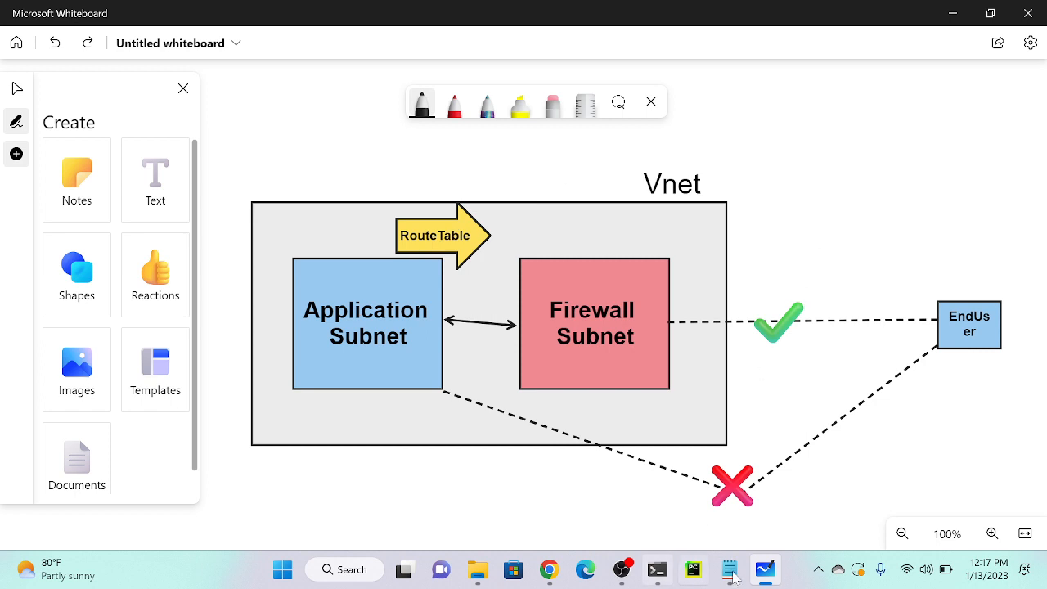
Return to the Azure portal in Chrome and add the vm-int route with next hop type Virtual appliance and next hop address 10.0.0.132.
{"action": "mouse_move", "coordinate": [759, 577]}
{"action": "left_click", "coordinate": [549, 569]}
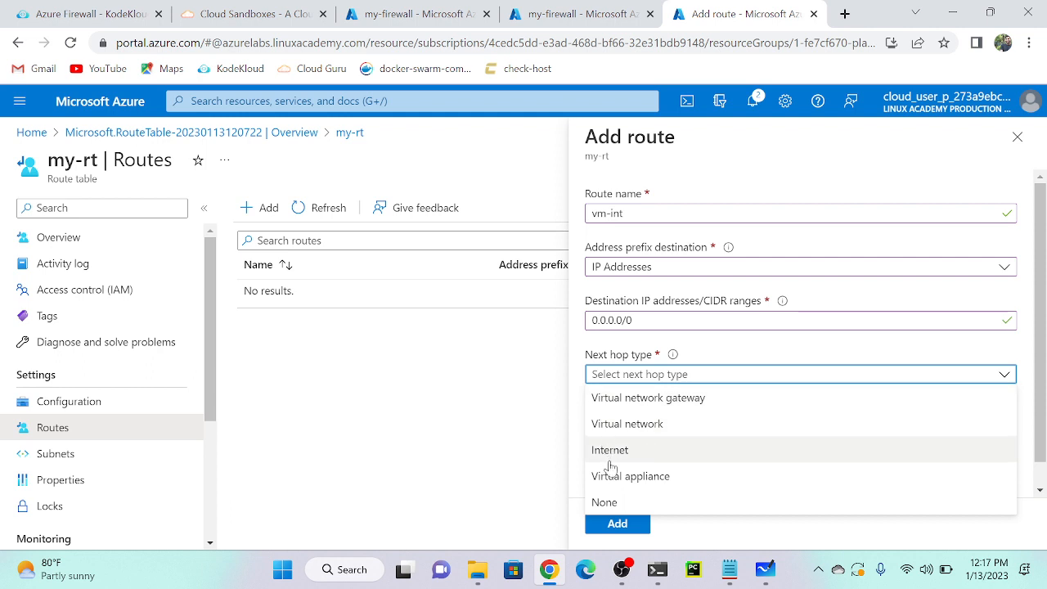
{"action": "left_click", "coordinate": [612, 476]}
{"action": "left_click", "coordinate": [619, 427]}
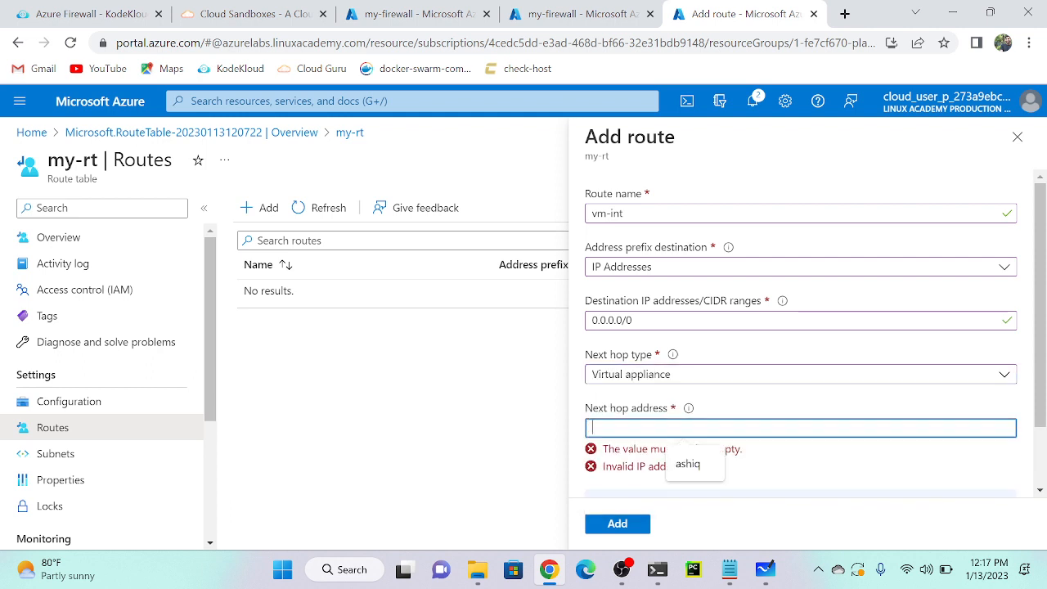
{"action": "type", "text": "10.0.0.132"}
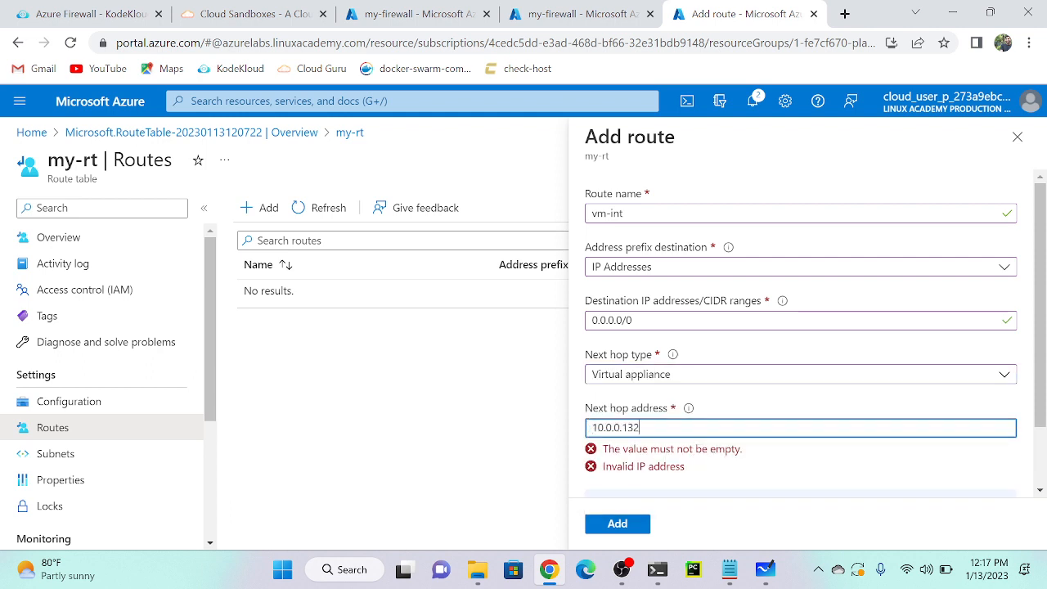
{"action": "scroll", "coordinate": [662, 453], "scroll_direction": "down", "scroll_amount": 1}
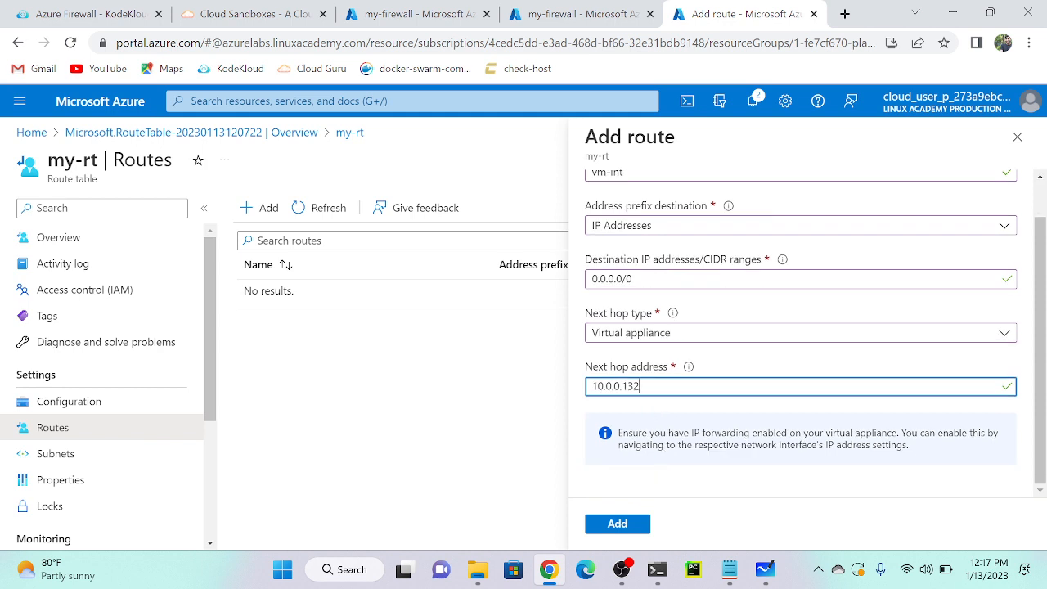
{"action": "left_click", "coordinate": [619, 526]}
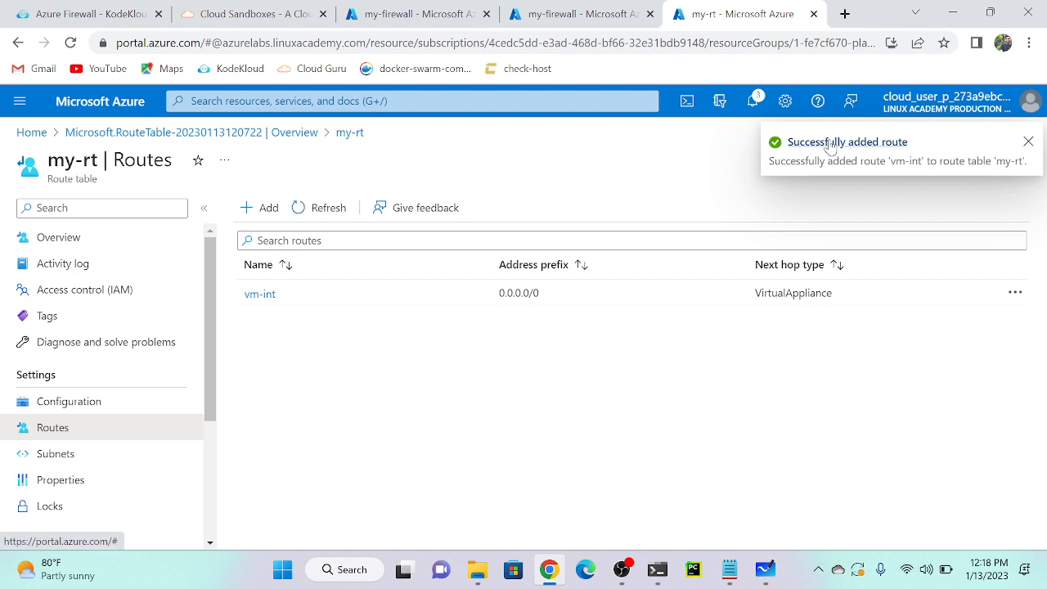
Check the portal notifications in both my-firewall browser tabs for the firewall update and the virtual machine deployment.
{"action": "left_click", "coordinate": [407, 16]}
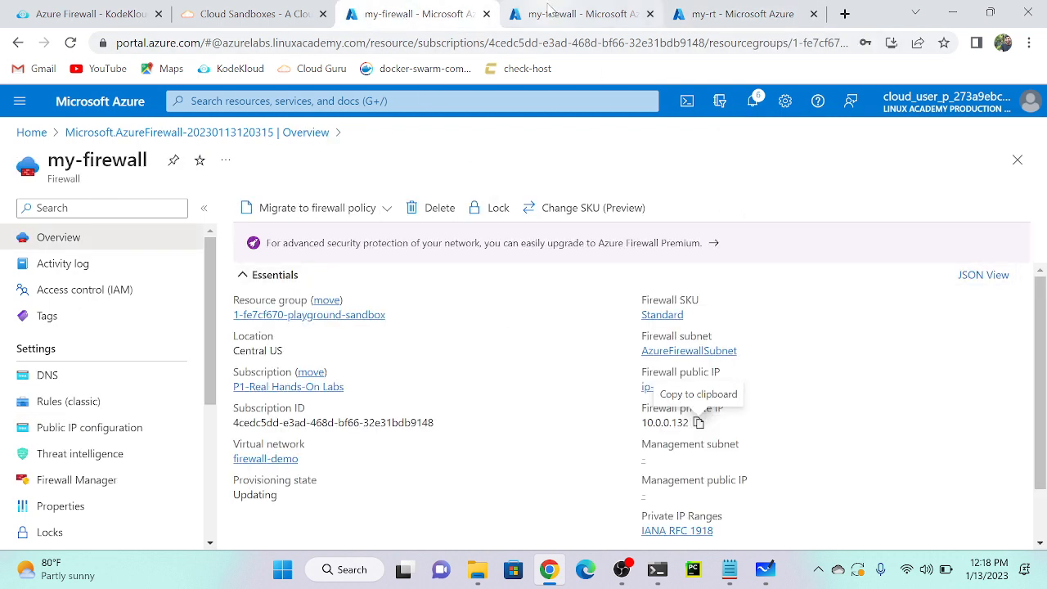
{"action": "left_click", "coordinate": [753, 100]}
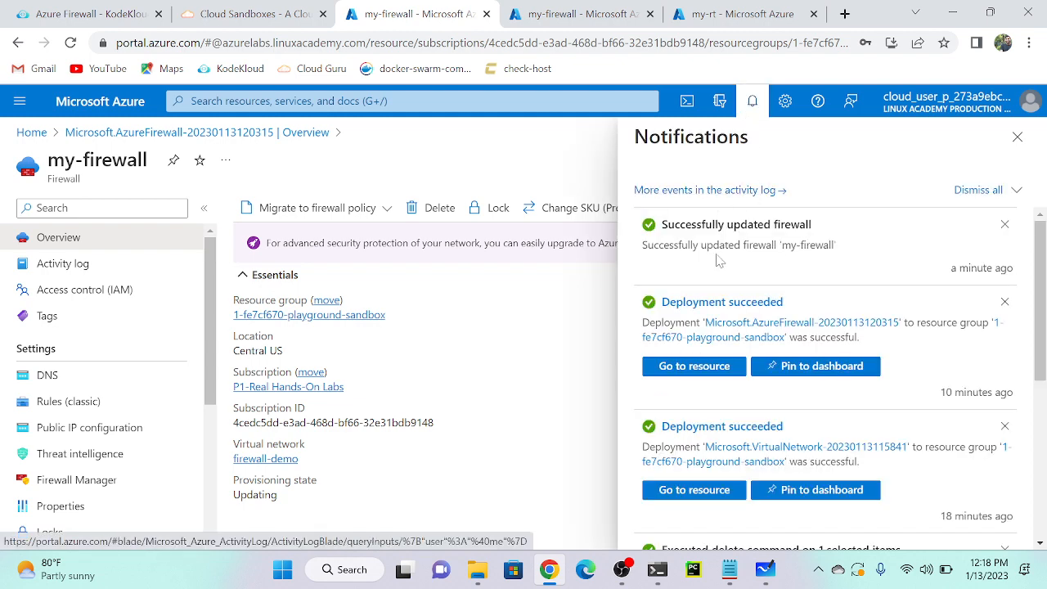
{"action": "left_click", "coordinate": [571, 11]}
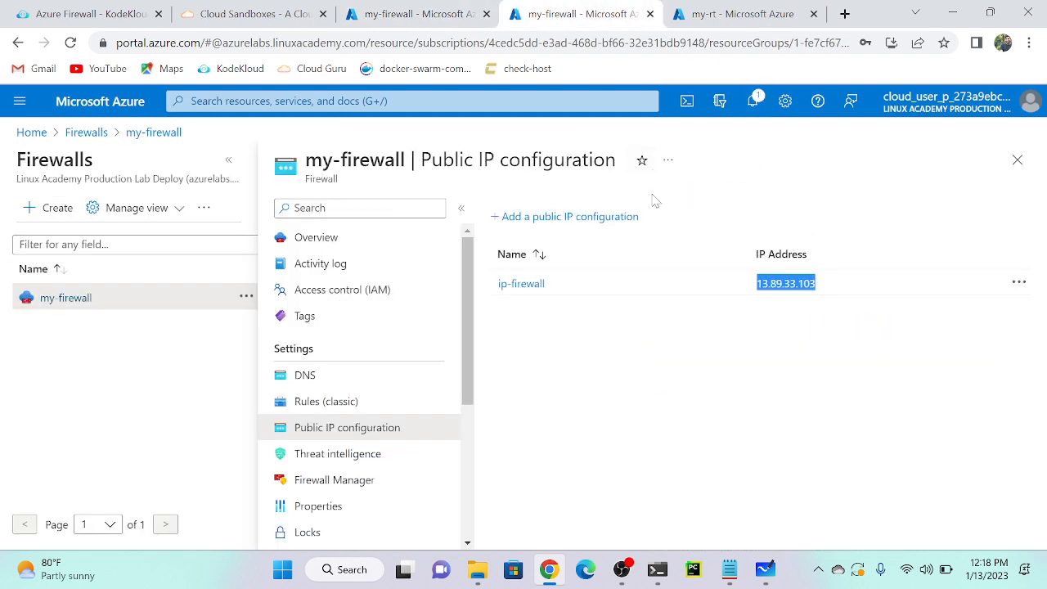
{"action": "left_click", "coordinate": [752, 101]}
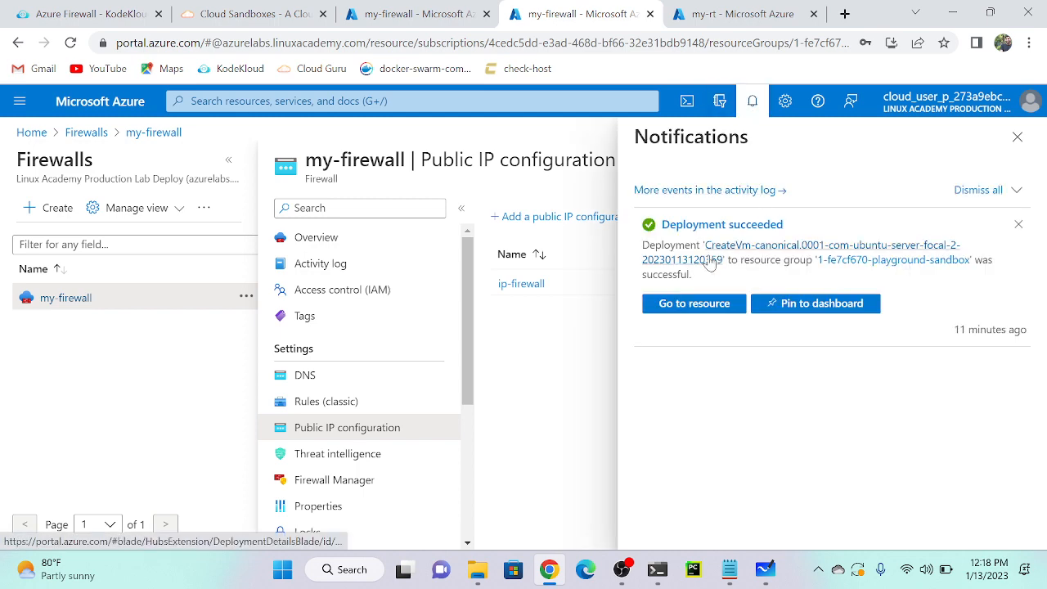
Open my-firewall's classic rules and expand the port-forwarding NAT rule collection to review its access-vm rule.
{"action": "left_click", "coordinate": [456, 12]}
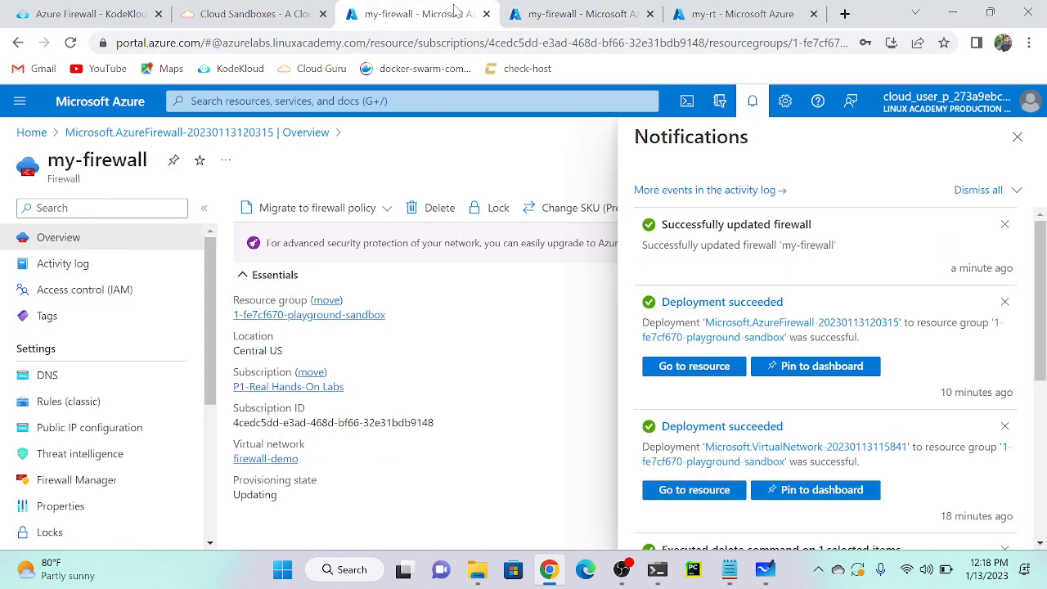
{"action": "left_click", "coordinate": [72, 405]}
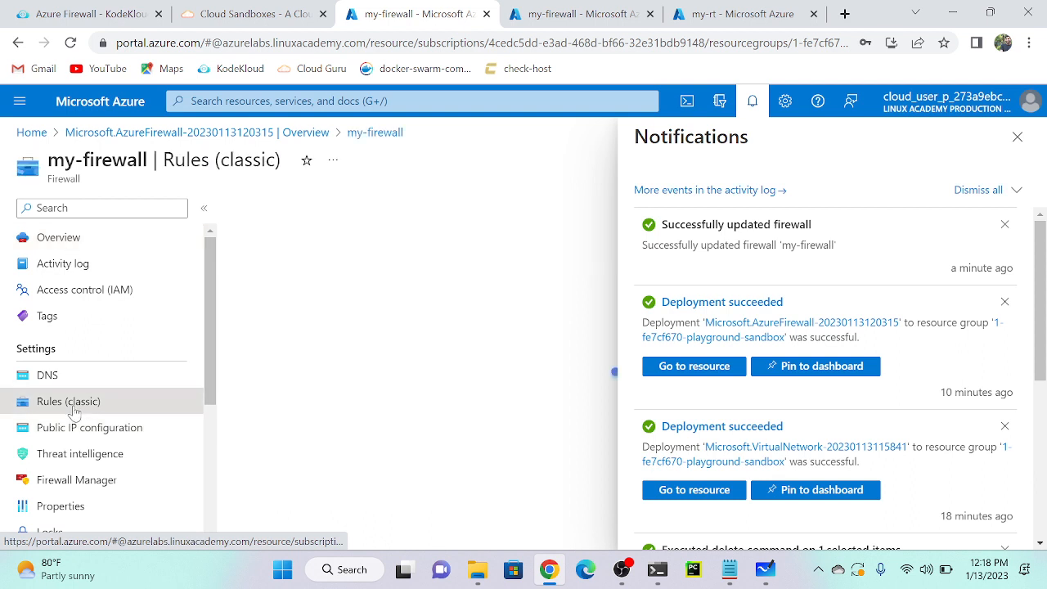
{"action": "left_click", "coordinate": [1018, 136]}
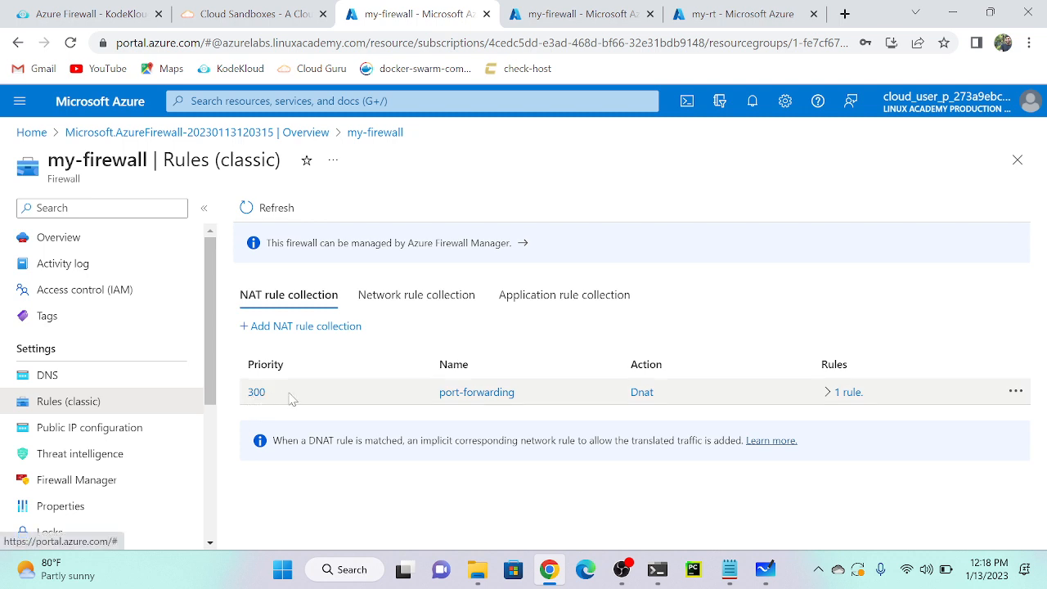
{"action": "left_click", "coordinate": [827, 392]}
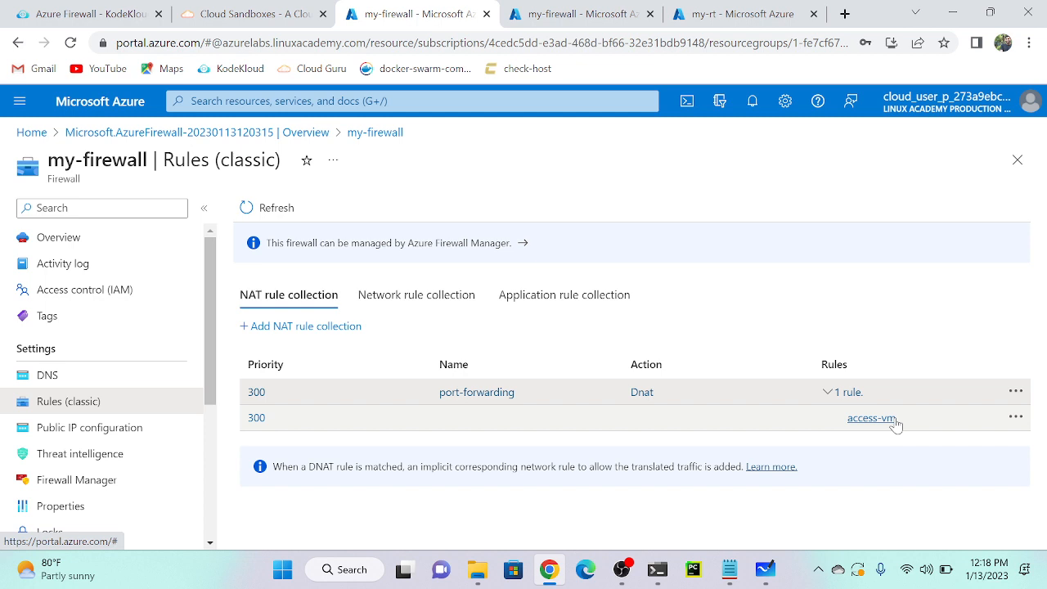
In the terminal, exit the virtual machine's SSH session and start a new SSH connection to 52.173.190.52.
{"action": "left_click", "coordinate": [659, 572]}
{"action": "type", "text": "exit"}
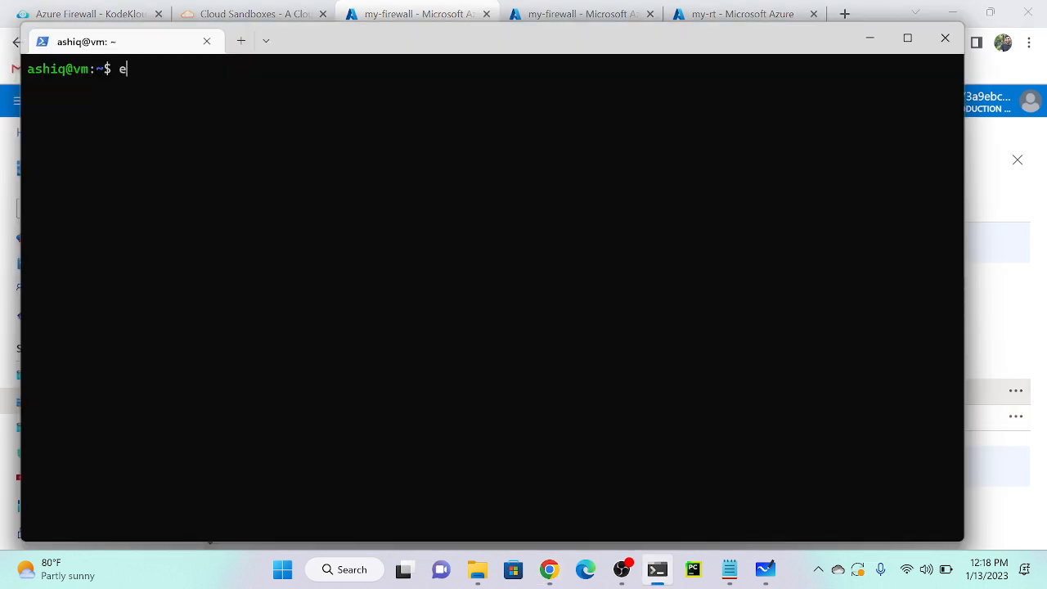
{"action": "key", "text": "Return"}
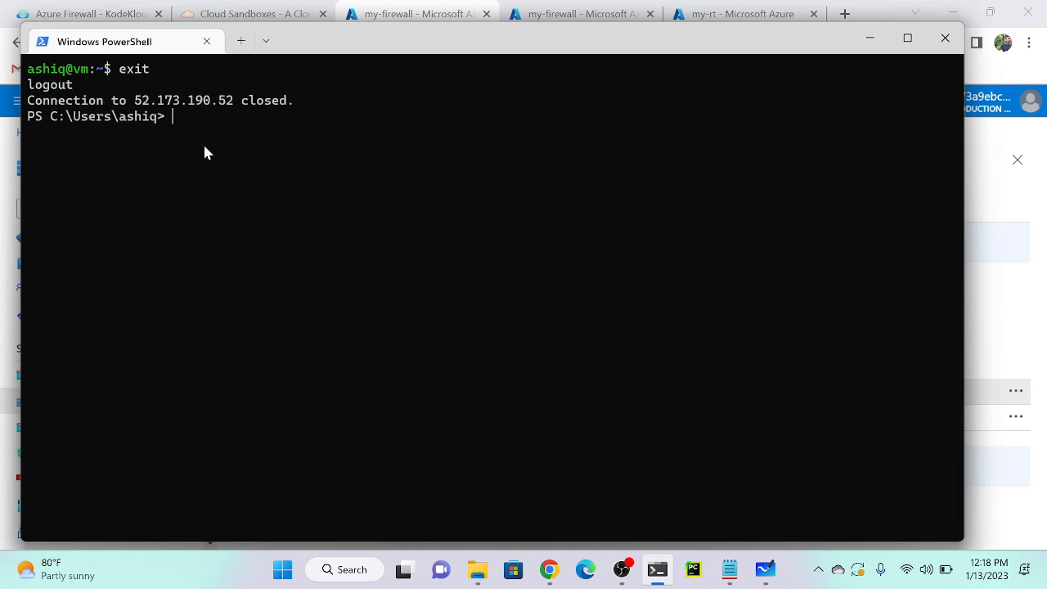
{"action": "key", "text": "Up"}
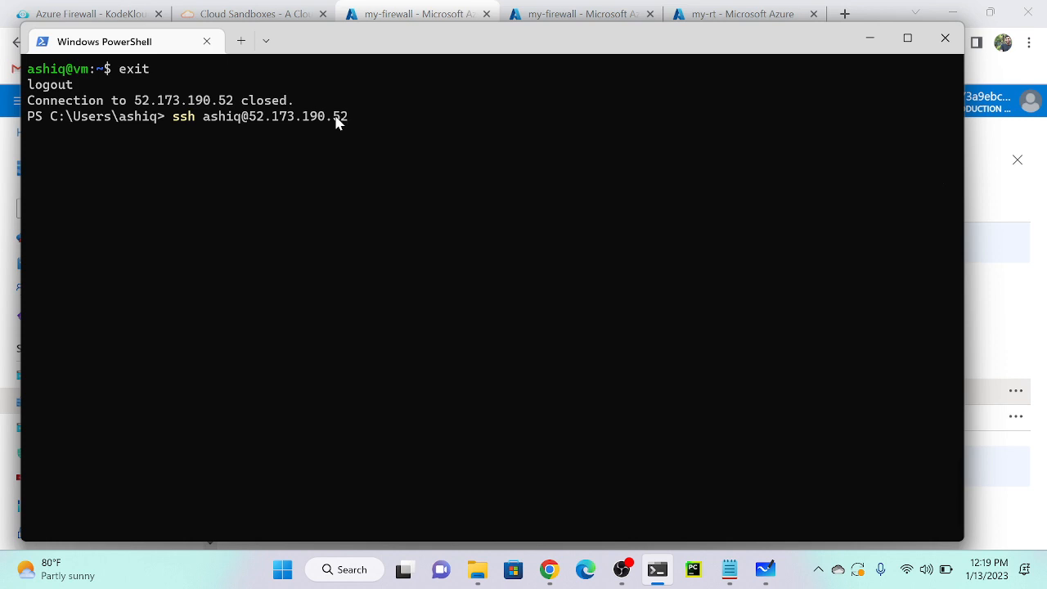
{"action": "key", "text": "Return"}
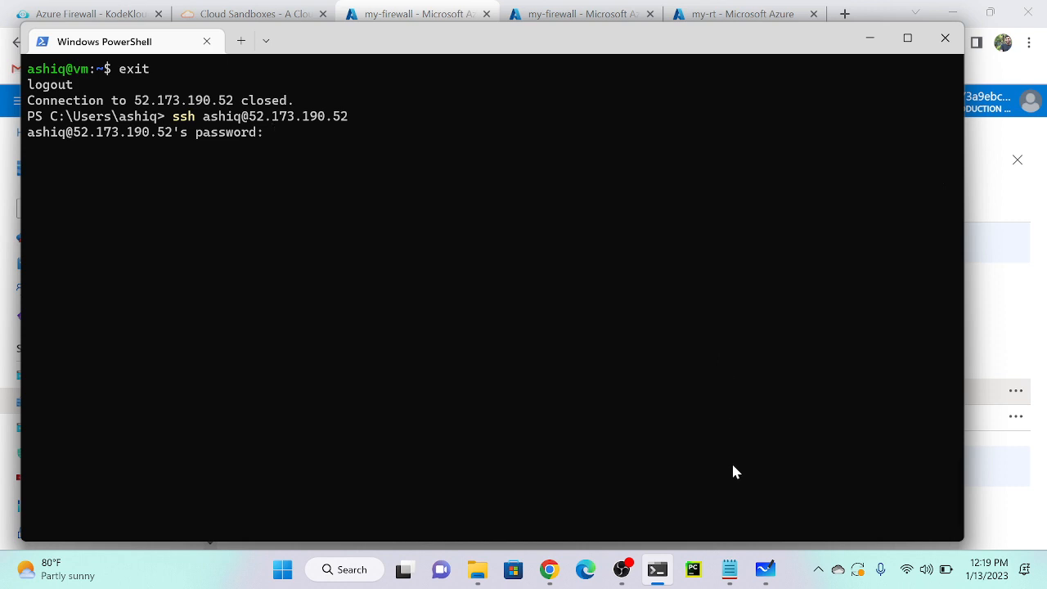
Return to the my-rt route table in Chrome and associate it with the app subnet of the firewall-demo virtual network.
{"action": "left_click", "coordinate": [765, 569]}
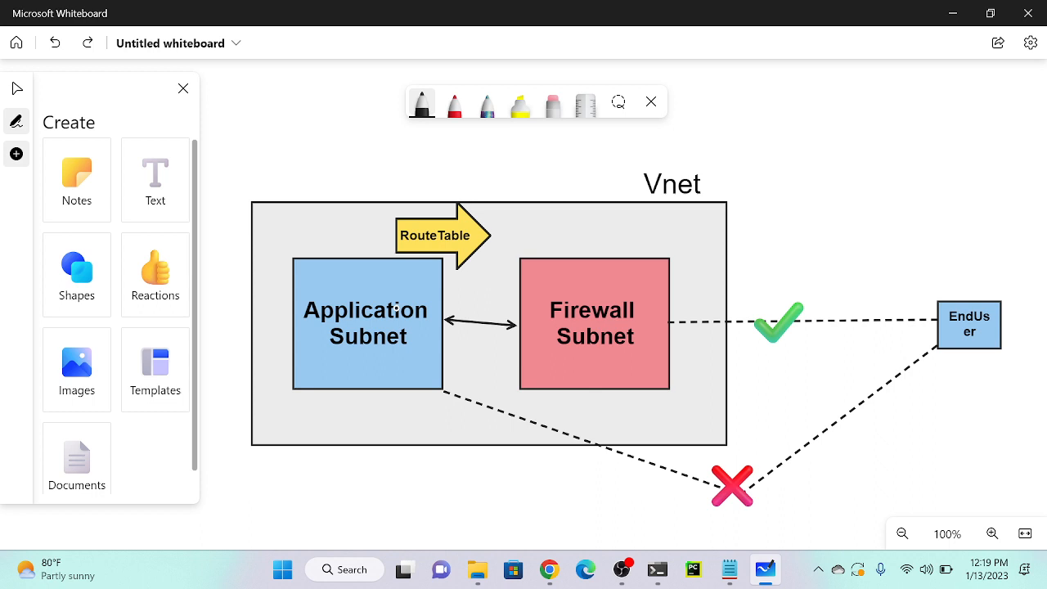
{"action": "left_click", "coordinate": [549, 569]}
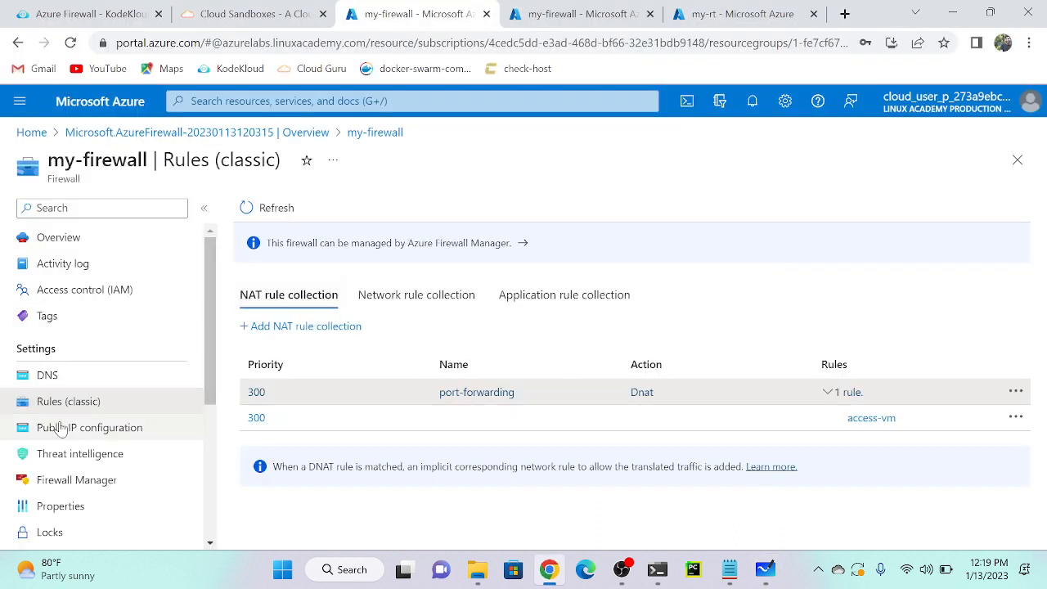
{"action": "left_click", "coordinate": [731, 11]}
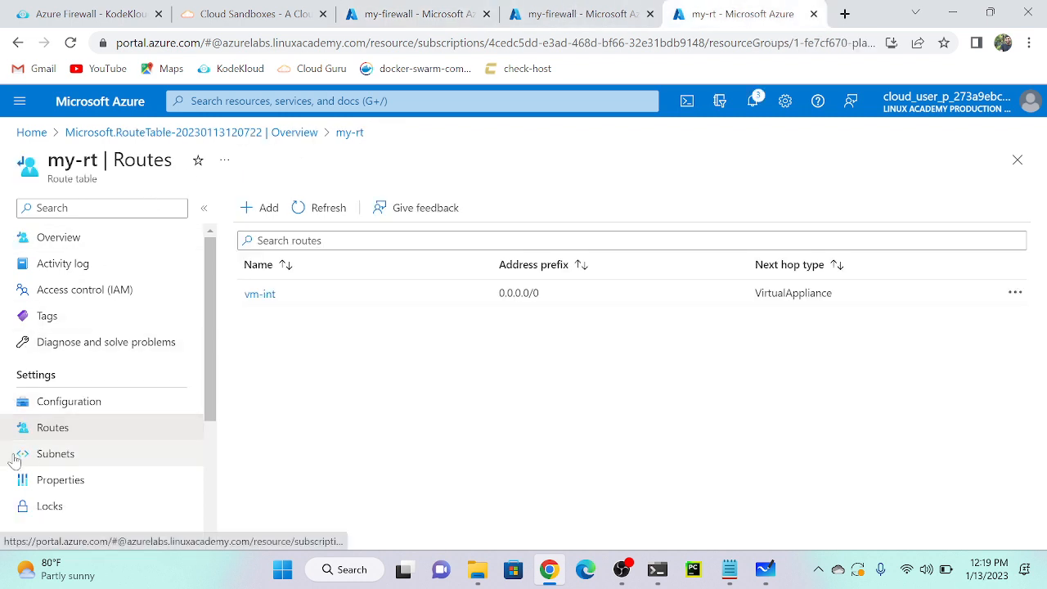
{"action": "left_click", "coordinate": [71, 456]}
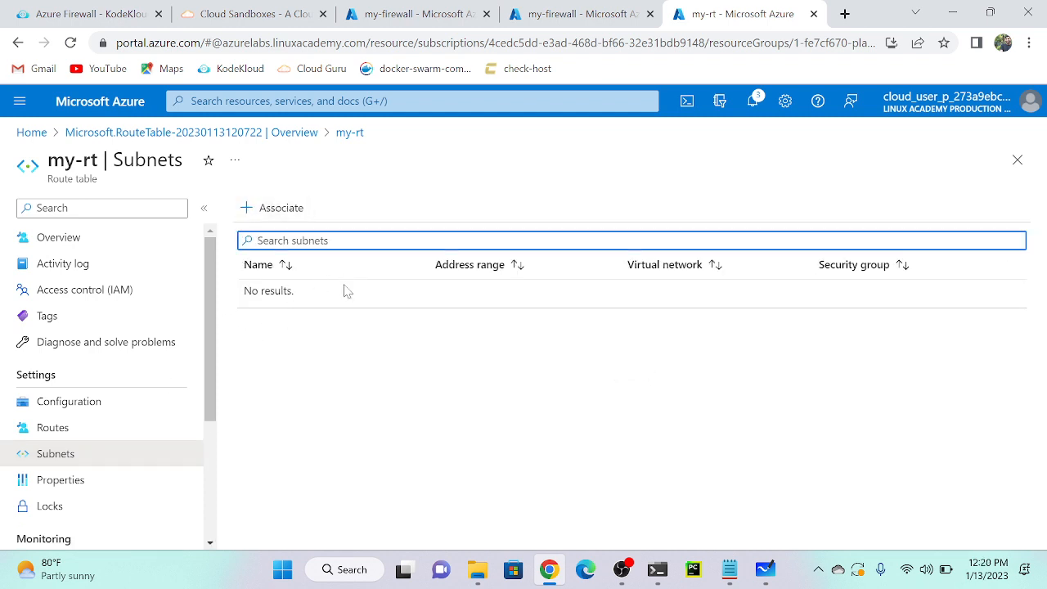
{"action": "left_click", "coordinate": [281, 209]}
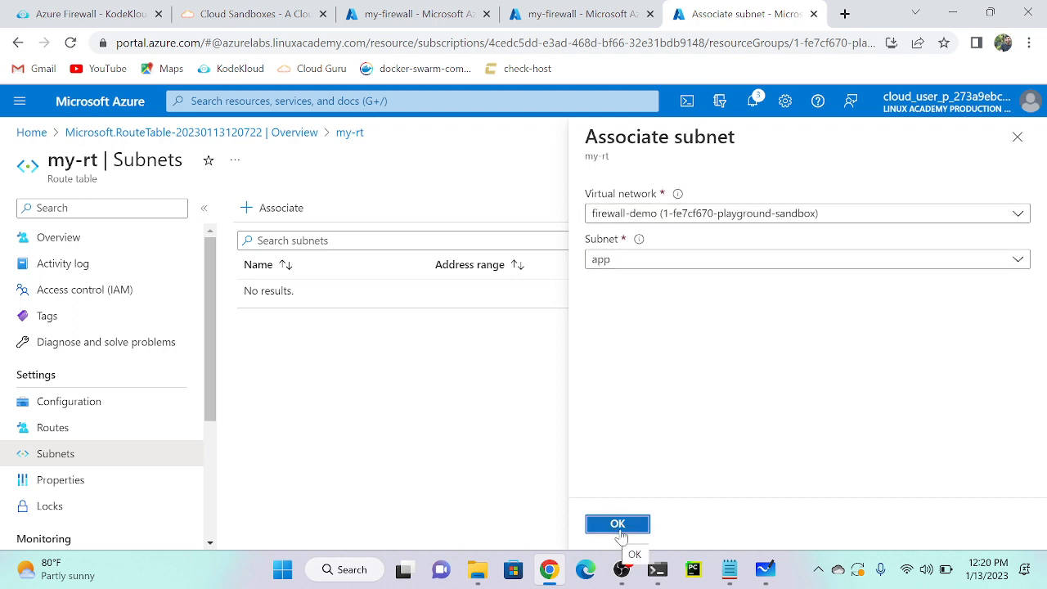
{"action": "left_click", "coordinate": [621, 530]}
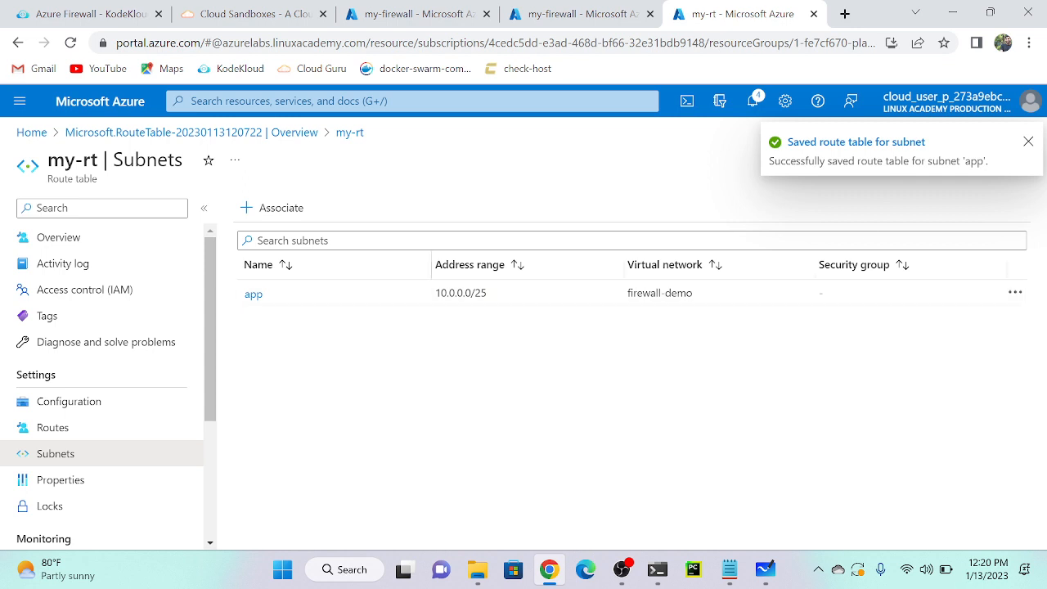
Switch to the terminal, clear the pending login from it and reconnect over SSH to 52.173.190.52.
{"action": "left_click", "coordinate": [656, 570]}
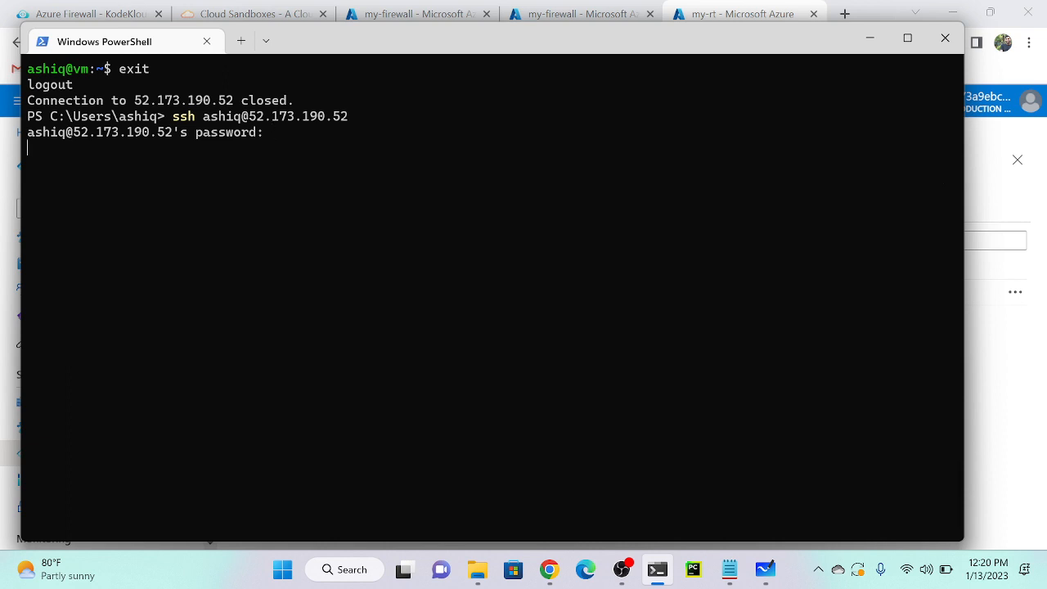
{"action": "key", "text": "ctrl+c"}
{"action": "key", "text": "ctrl+l"}
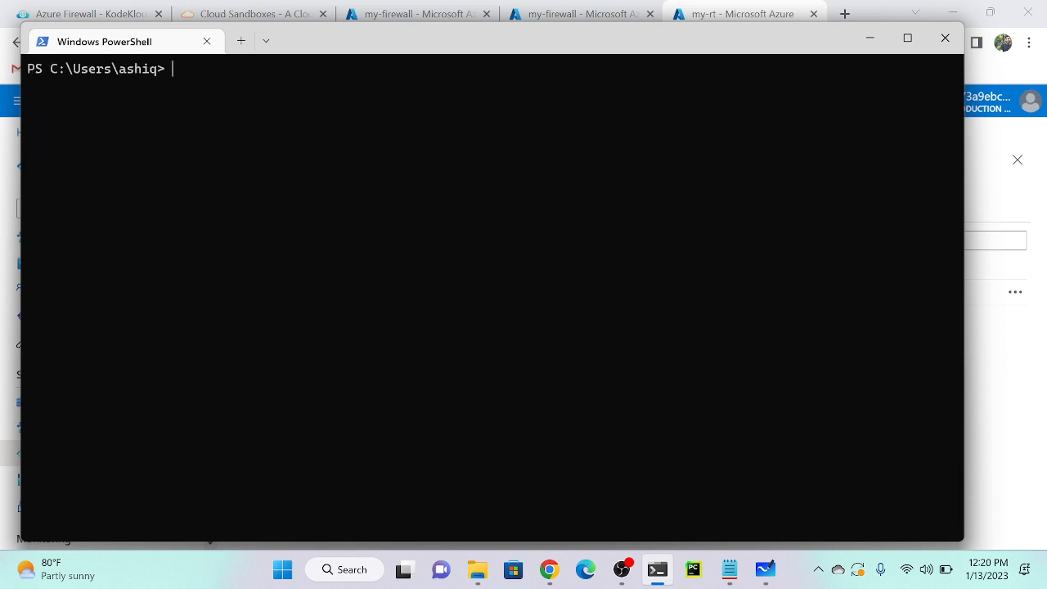
{"action": "key", "text": "Up"}
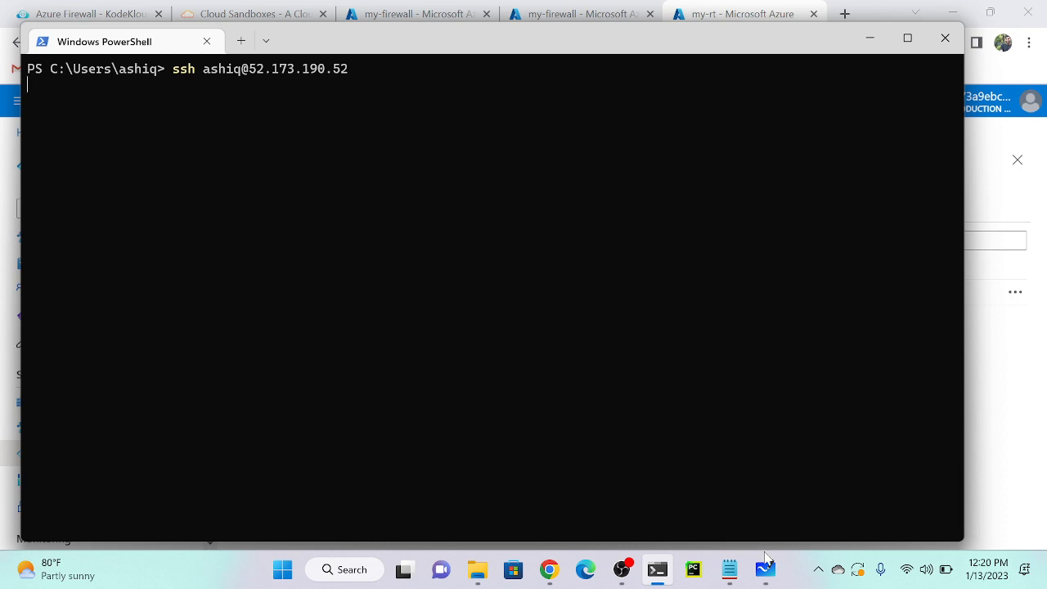
{"action": "key", "text": "Return"}
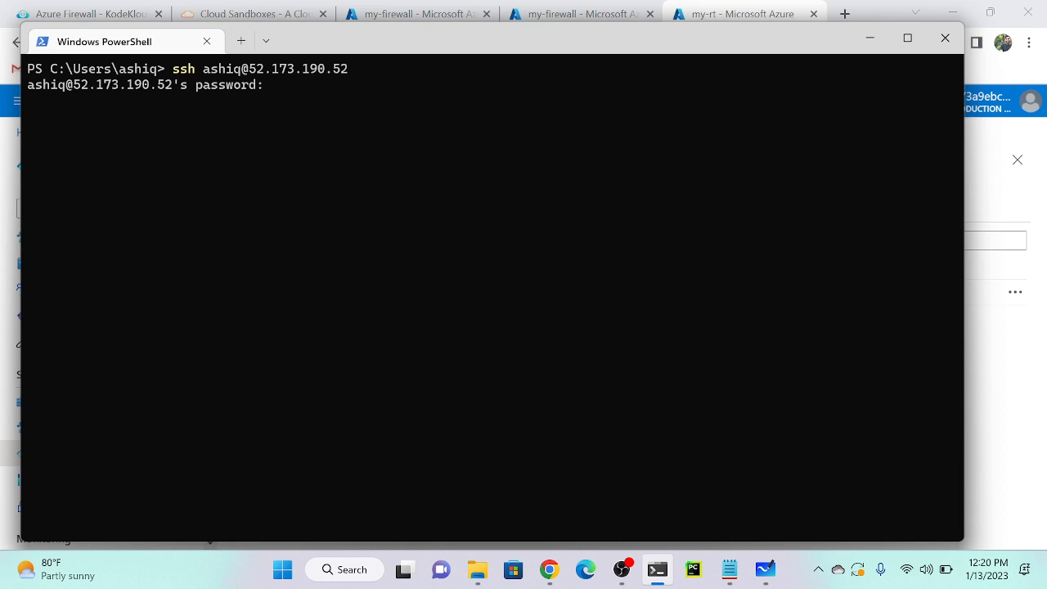
Repeatedly interrupt and rerun the SSH connection to 52.173.190.52 to test direct access, viewing the Whiteboard network diagram while the last attempt runs.
{"action": "key", "text": "Up"}
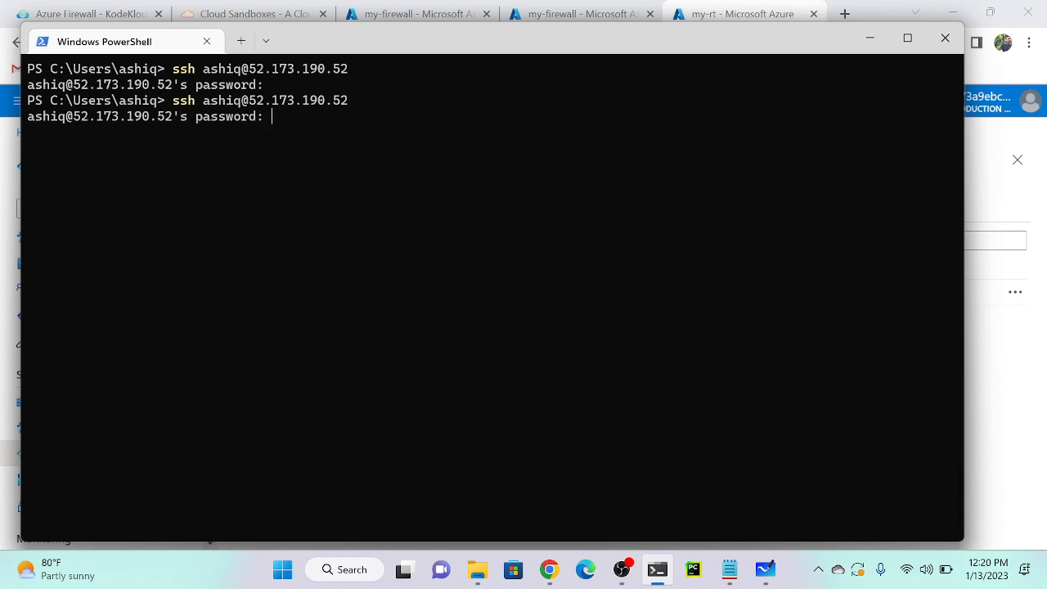
{"action": "key", "text": "ctrl+c"}
{"action": "key", "text": "Up"}
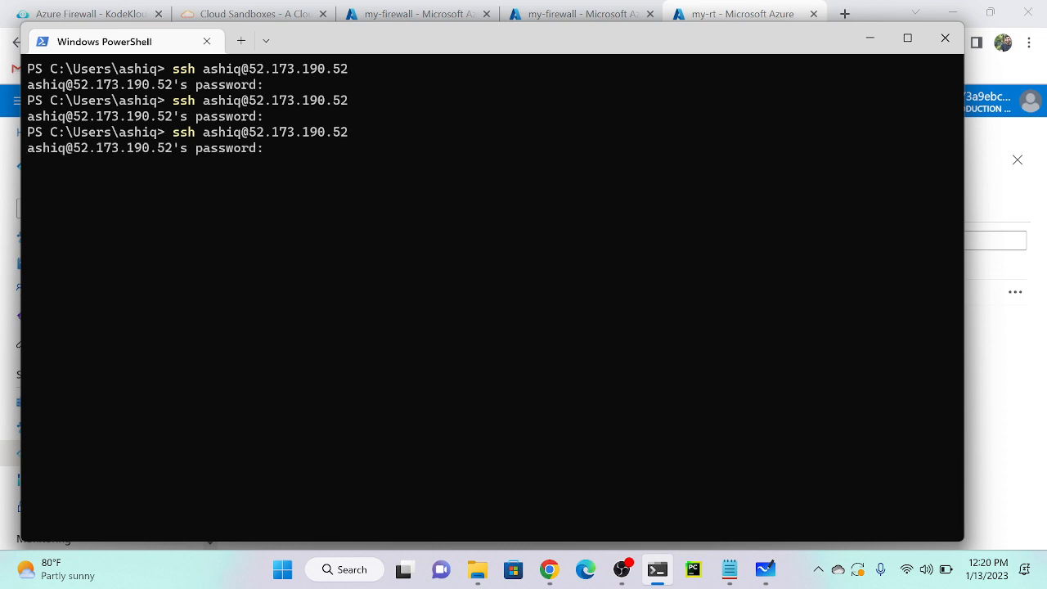
{"action": "key", "text": "ctrl+c"}
{"action": "key", "text": "Up"}
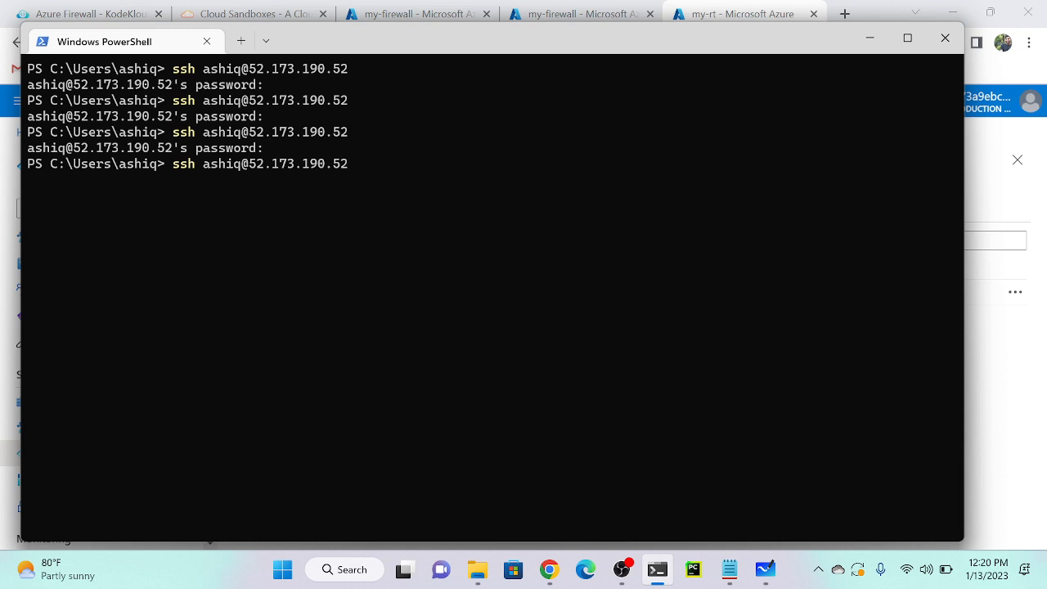
{"action": "key", "text": "Return"}
{"action": "key", "text": "ctrl+c"}
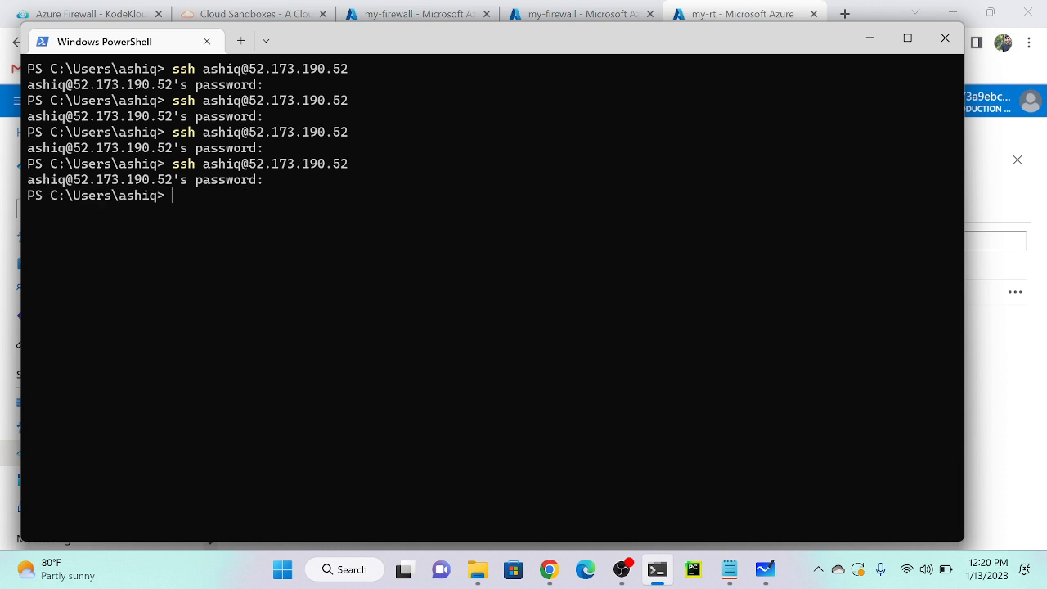
{"action": "key", "text": "Up"}
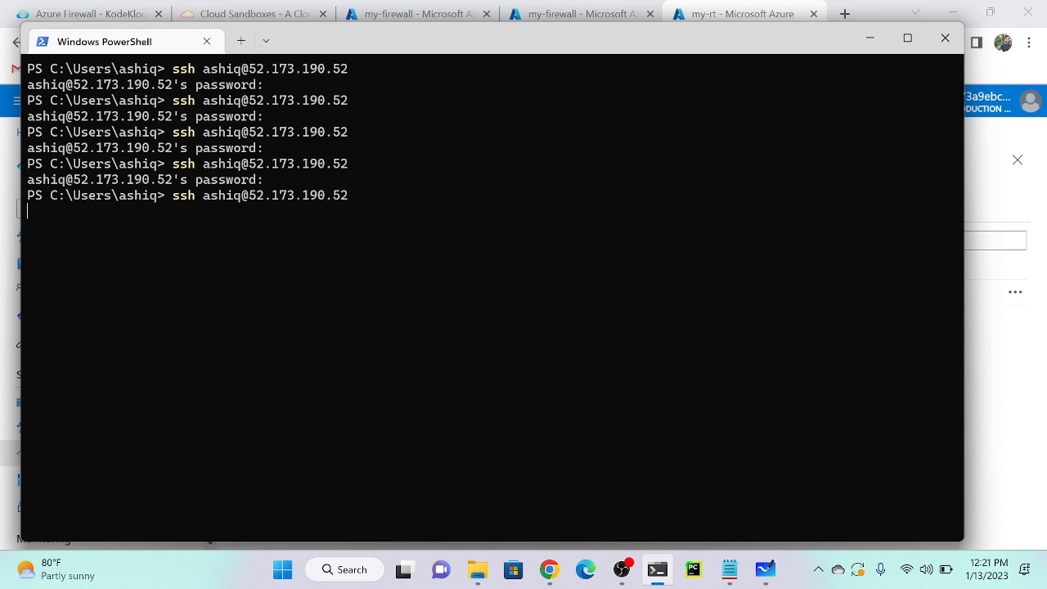
{"action": "left_click", "coordinate": [765, 570]}
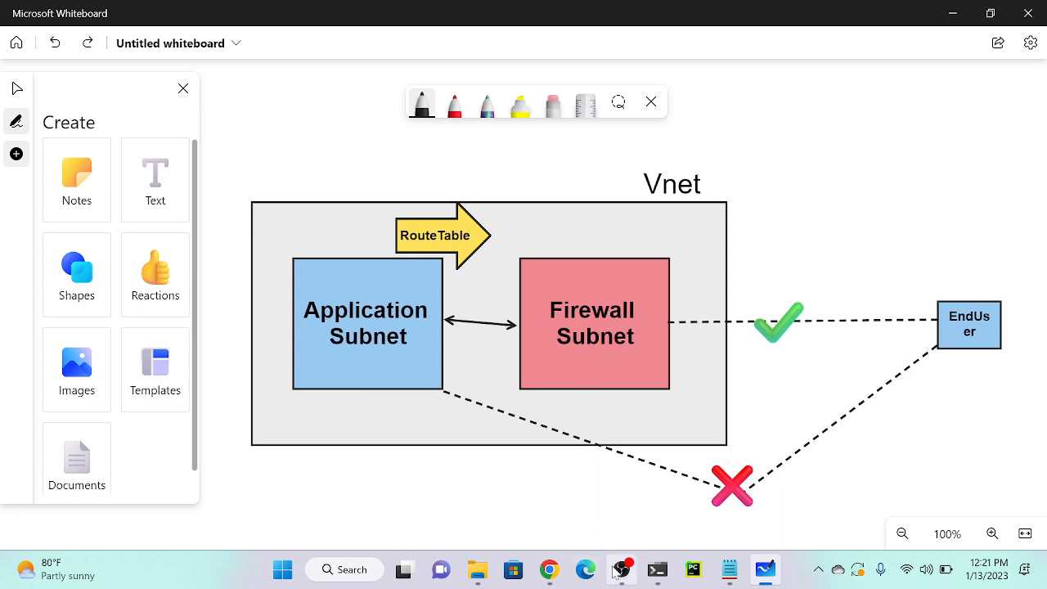
{"action": "left_click", "coordinate": [653, 570]}
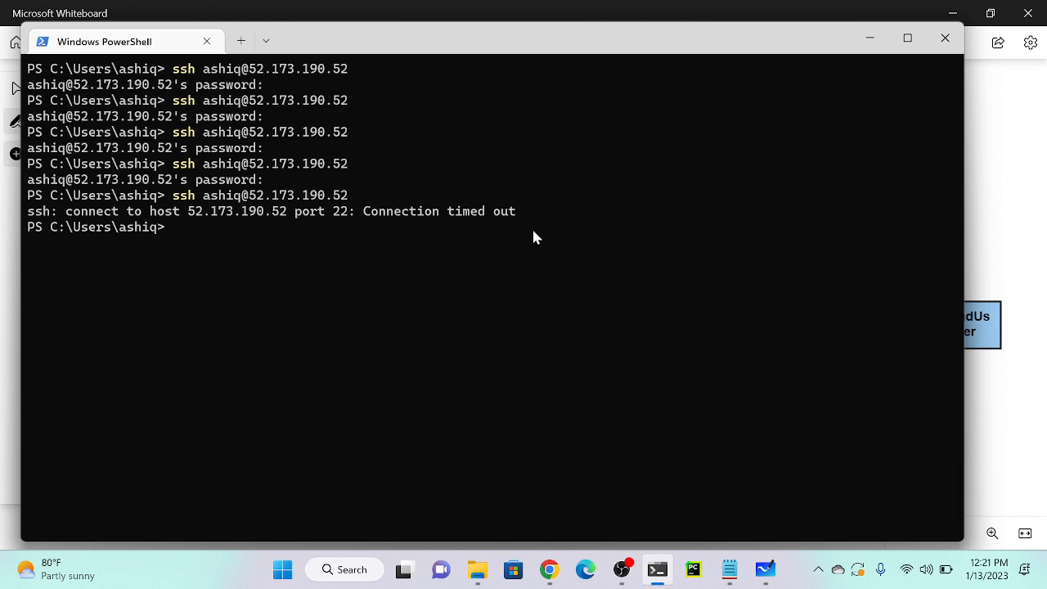
In Chrome, copy the ip-firewall address 13.89.33.103 from my-firewall's public IP configuration.
{"action": "left_click", "coordinate": [549, 570]}
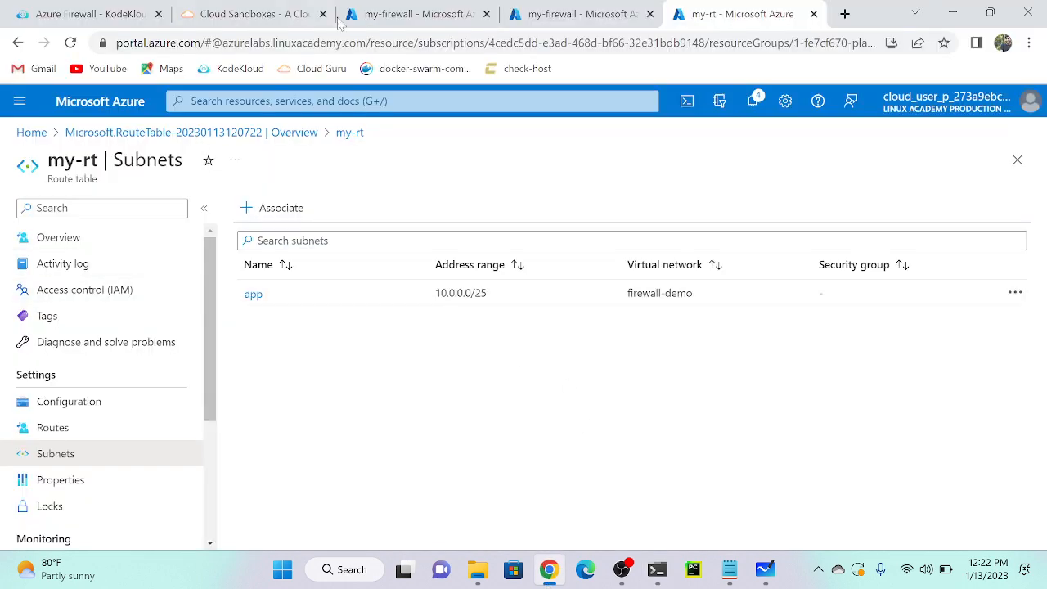
{"action": "left_click", "coordinate": [368, 9]}
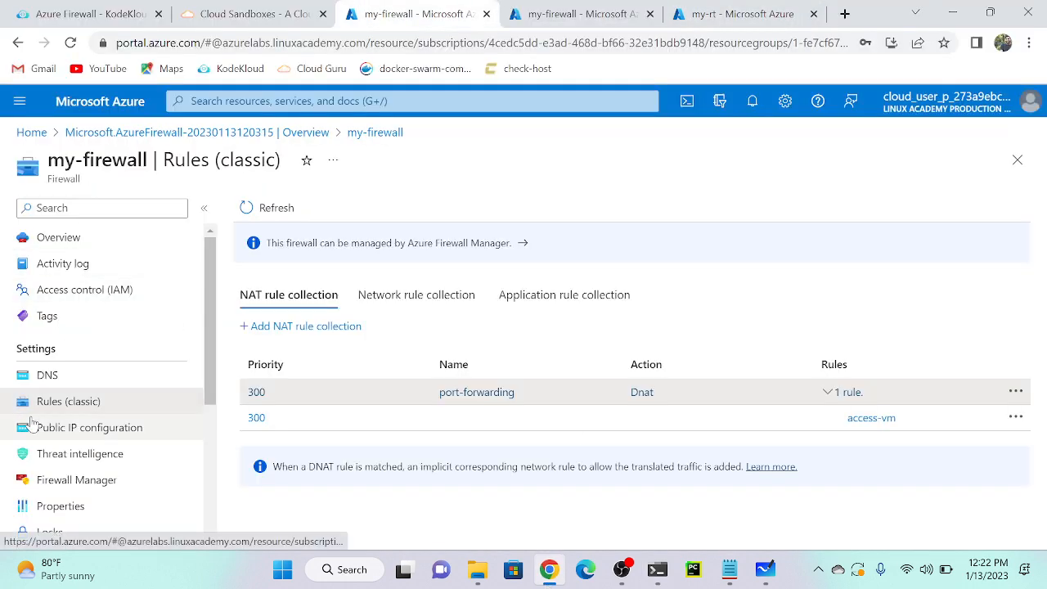
{"action": "left_click", "coordinate": [73, 425]}
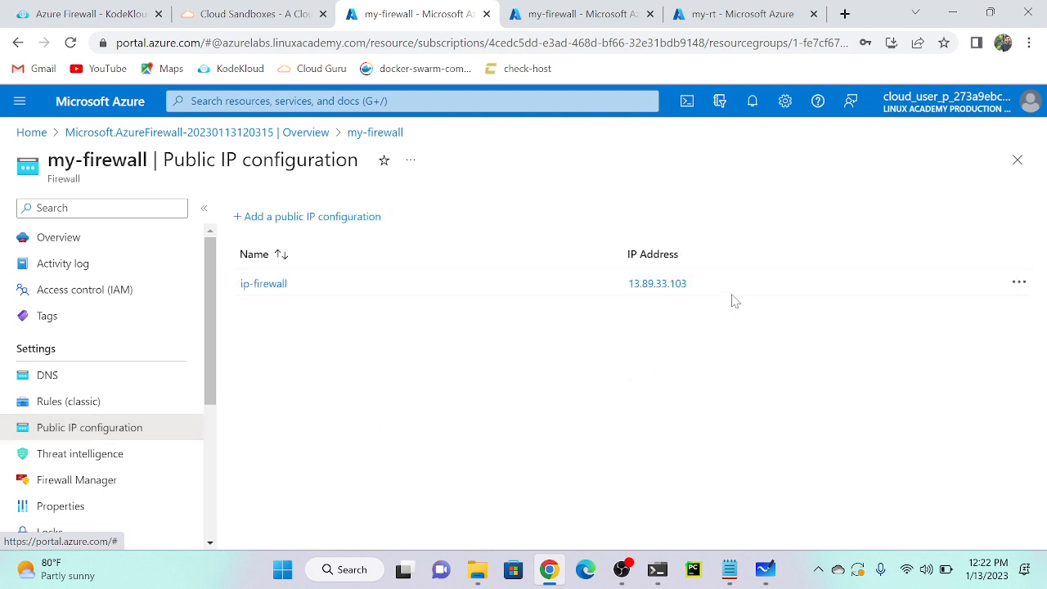
{"action": "left_click_drag", "start_coordinate": [702, 285], "coordinate": [618, 283]}
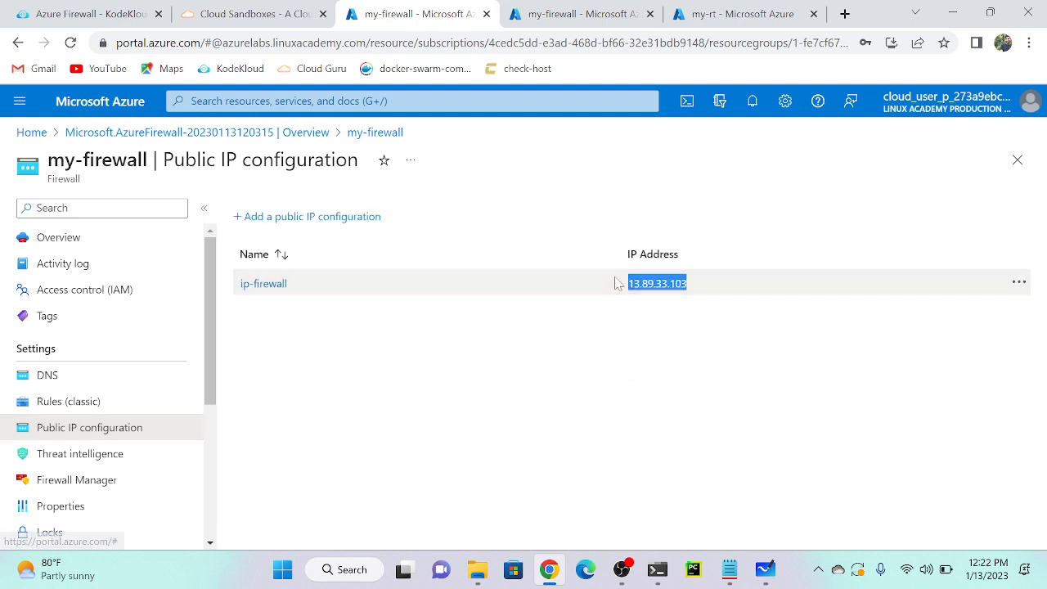
{"action": "right_click", "coordinate": [656, 286]}
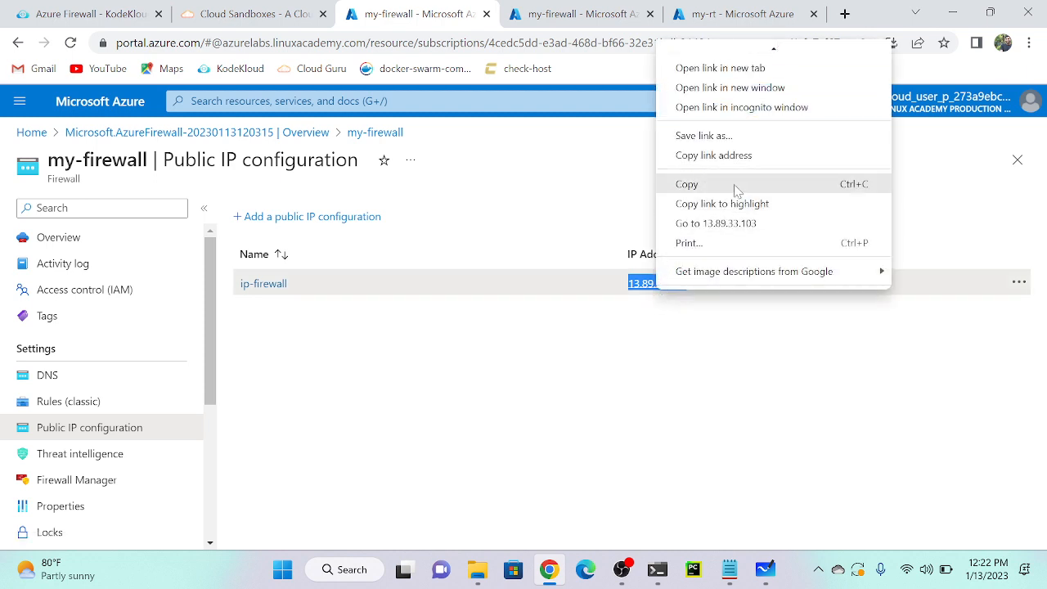
{"action": "left_click", "coordinate": [736, 186]}
Switch to the terminal, recall the last SSH command, strip its host address and try to paste the copied firewall address.
{"action": "left_click", "coordinate": [658, 570]}
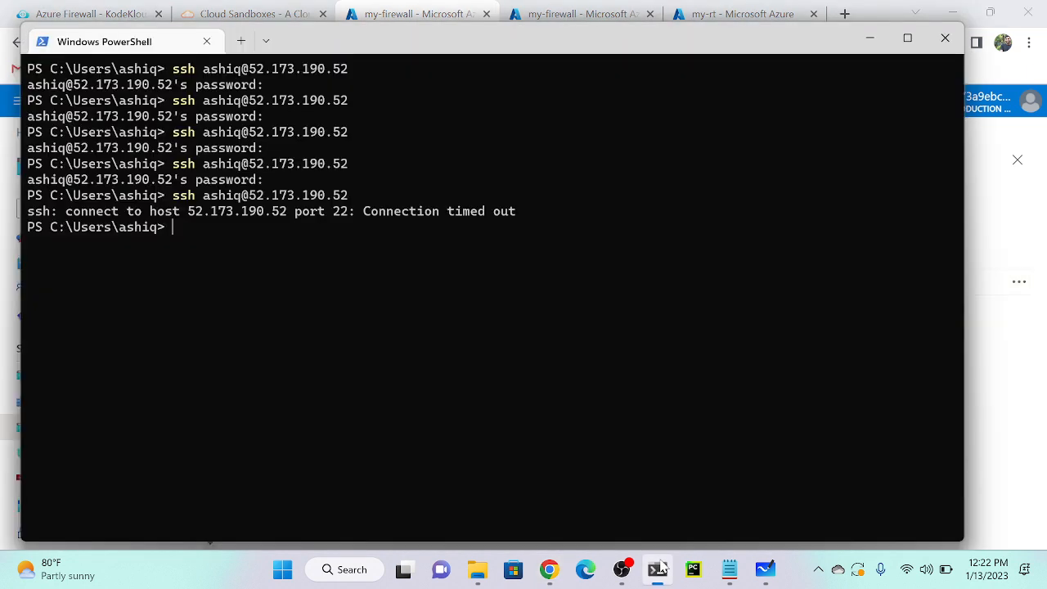
{"action": "key", "text": "Up"}
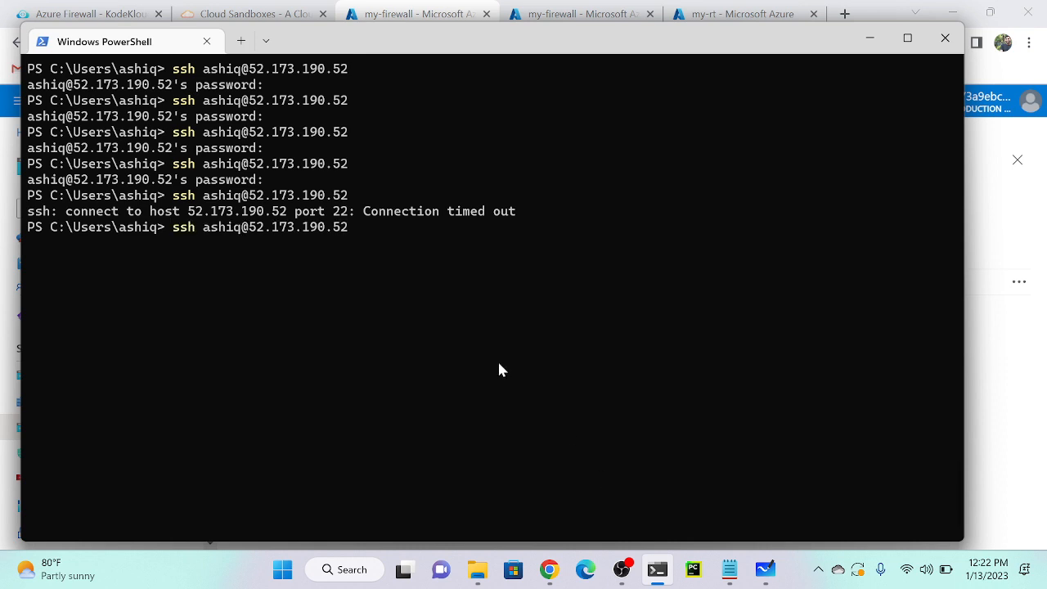
{"action": "key", "text": "BackSpace"}
{"action": "key", "text": "BackSpace"}
{"action": "key", "text": "BackSpace"}
{"action": "key", "text": "BackSpace"}
{"action": "key", "text": "BackSpace"}
{"action": "key", "text": "BackSpace"}
{"action": "key", "text": "BackSpace"}
{"action": "key", "text": "BackSpace"}
{"action": "key", "text": "BackSpace"}
{"action": "key", "text": "BackSpace"}
{"action": "key", "text": "BackSpace"}
{"action": "key", "text": "BackSpace"}
{"action": "key", "text": "BackSpace"}
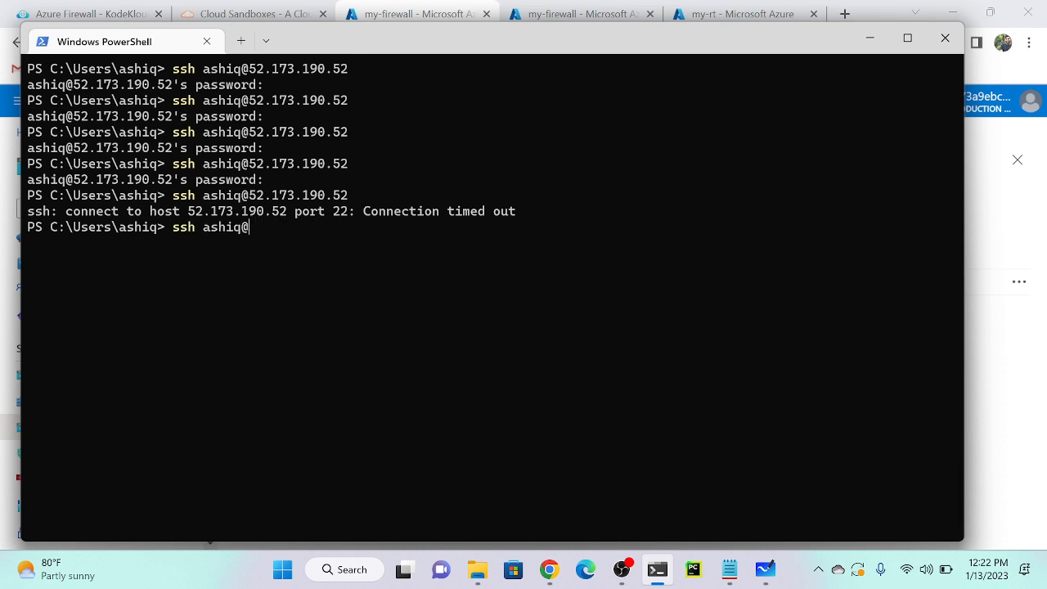
{"action": "key", "text": "ctrl+v"}
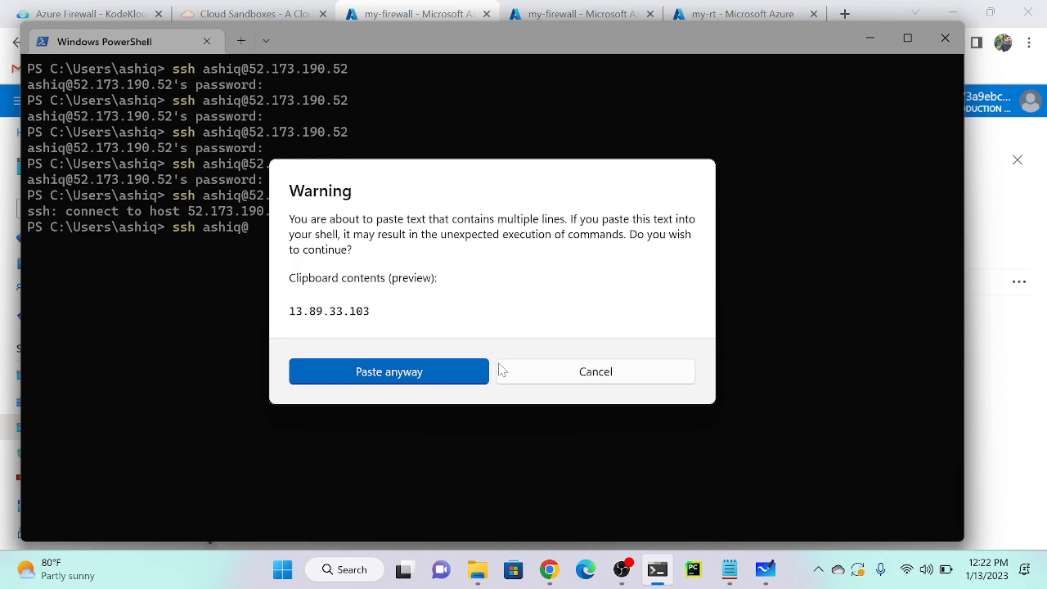
{"action": "left_click", "coordinate": [565, 373]}
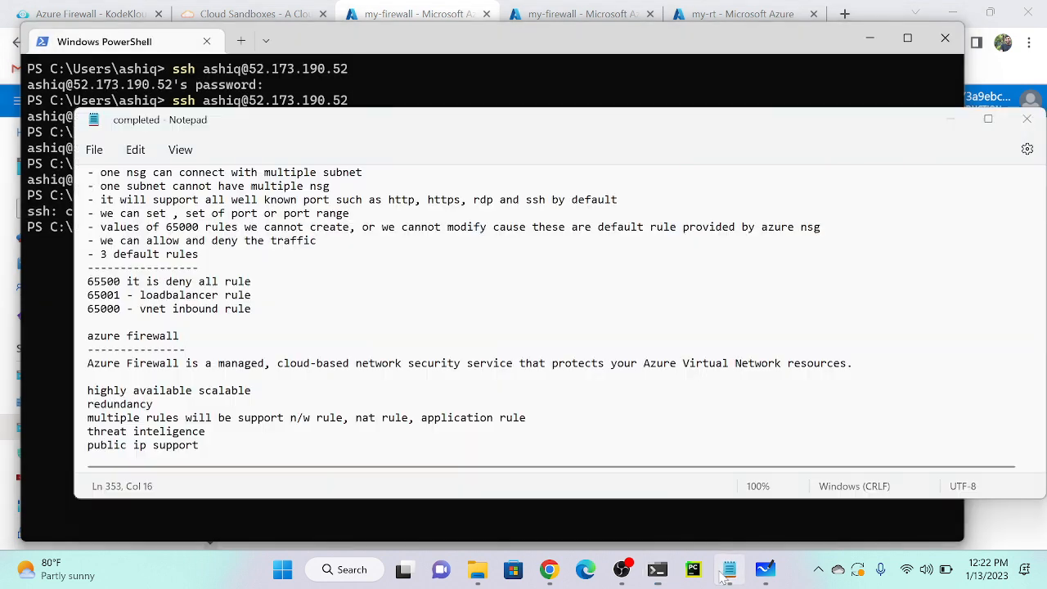
Switch to Notepad, paste the firewall address 13.89.33.103 below the azure firewall notes and select only the address for copying.
{"action": "left_click", "coordinate": [728, 569]}
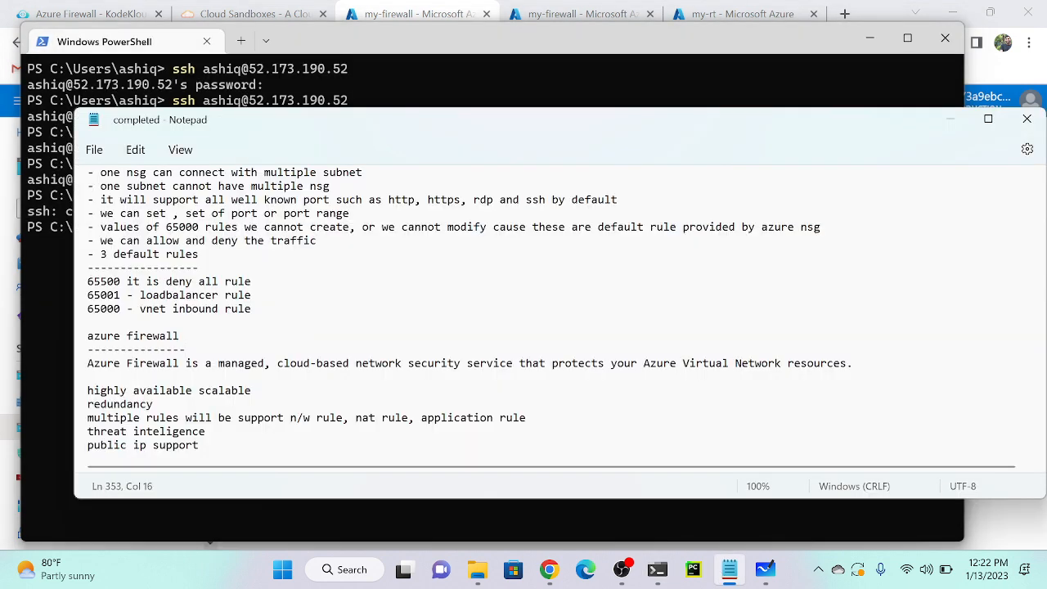
{"action": "scroll", "coordinate": [466, 308], "scroll_direction": "down", "scroll_amount": 1}
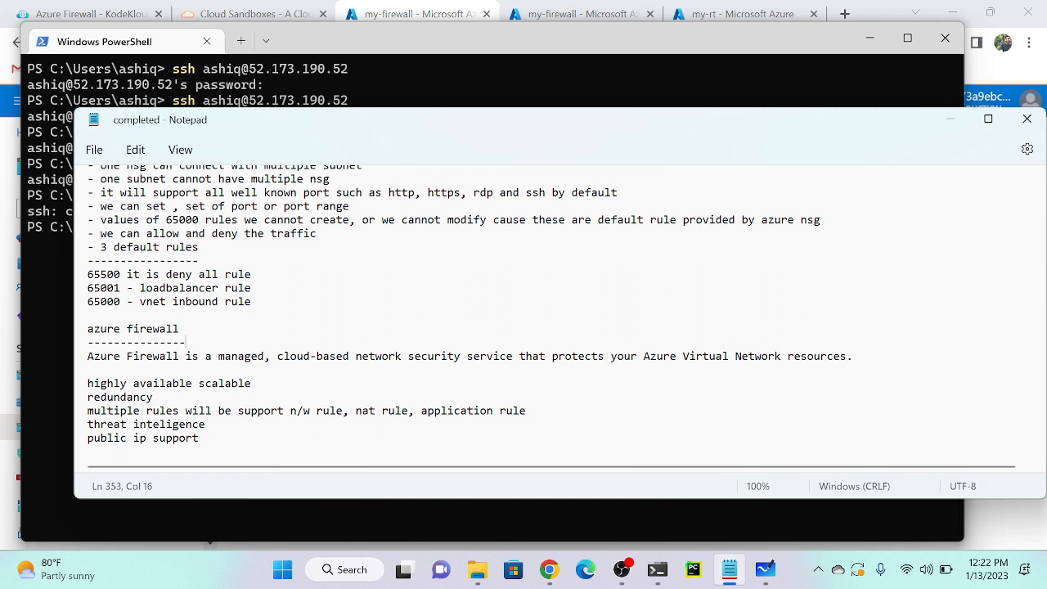
{"action": "key", "text": "Down"}
{"action": "key", "text": "Down"}
{"action": "key", "text": "Down"}
{"action": "key", "text": "Down"}
{"action": "key", "text": "Down"}
{"action": "key", "text": "Down"}
{"action": "key", "text": "Down"}
{"action": "key", "text": "Down"}
{"action": "key", "text": "Return"}
{"action": "key", "text": "Return"}
{"action": "key", "text": "Return"}
{"action": "key", "text": "Return"}
{"action": "key", "text": "Return"}
{"action": "key", "text": "Return"}
{"action": "key", "text": "ctrl+v"}
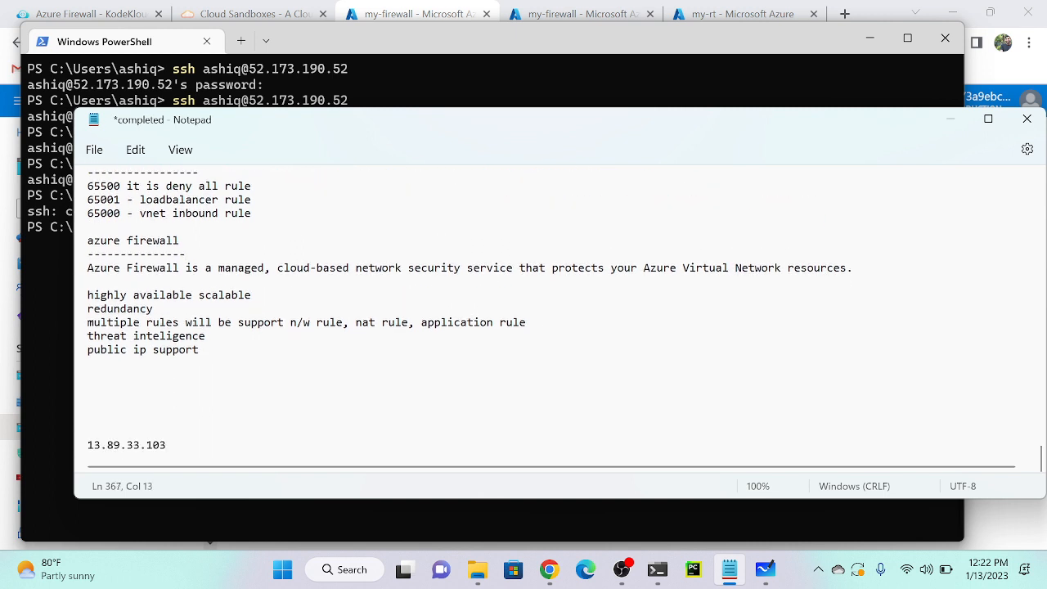
{"action": "left_click_drag", "start_coordinate": [167, 445], "coordinate": [74, 447]}
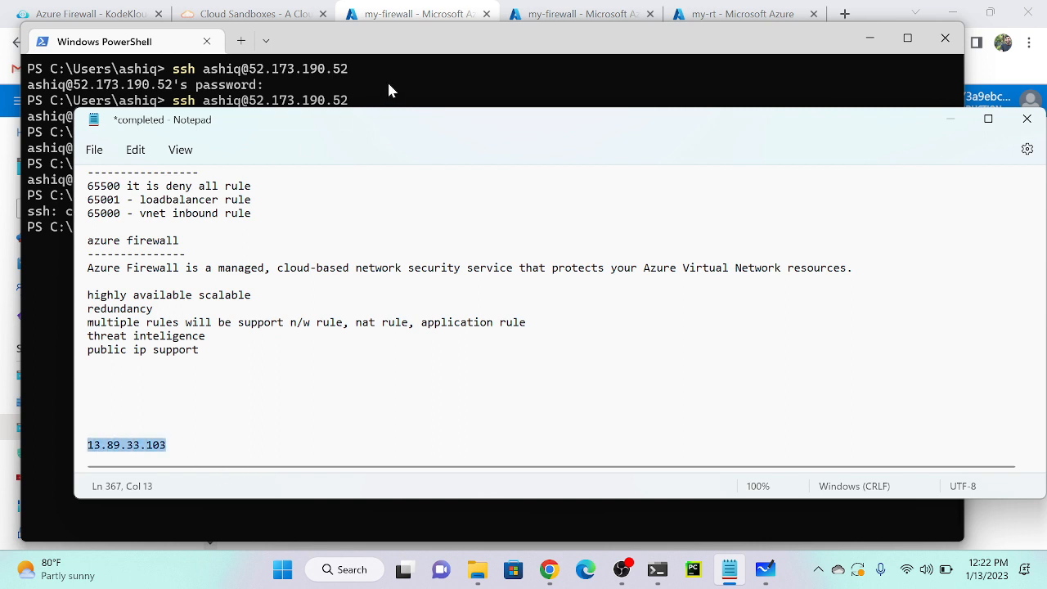
Return to the terminal, complete the SSH command with 13.89.33.103, run it on the default port and adjust the text size.
{"action": "left_click", "coordinate": [422, 43]}
{"action": "right_click", "coordinate": [432, 220]}
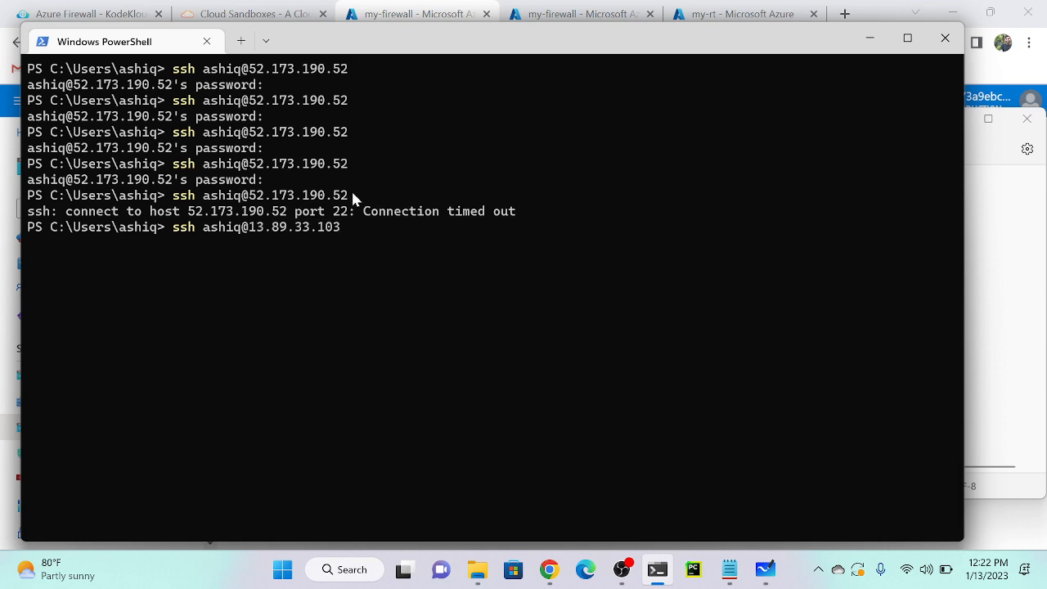
{"action": "scroll", "coordinate": [352, 195], "scroll_direction": "up", "scroll_amount": 5, "text": "ctrl"}
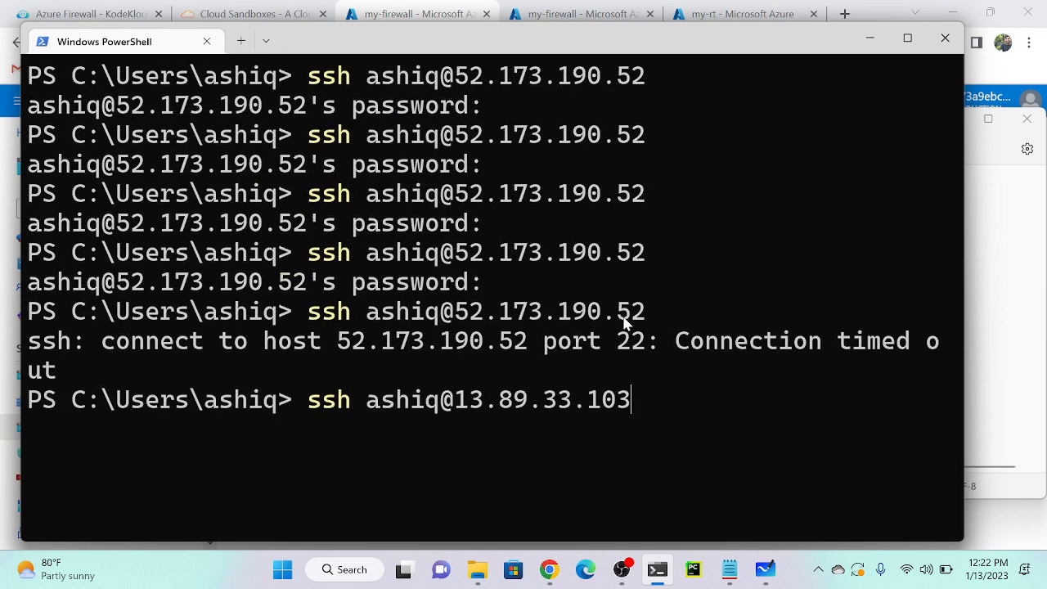
{"action": "key", "text": "Return"}
{"action": "key", "text": "ctrl+minus"}
{"action": "key", "text": "ctrl+minus"}
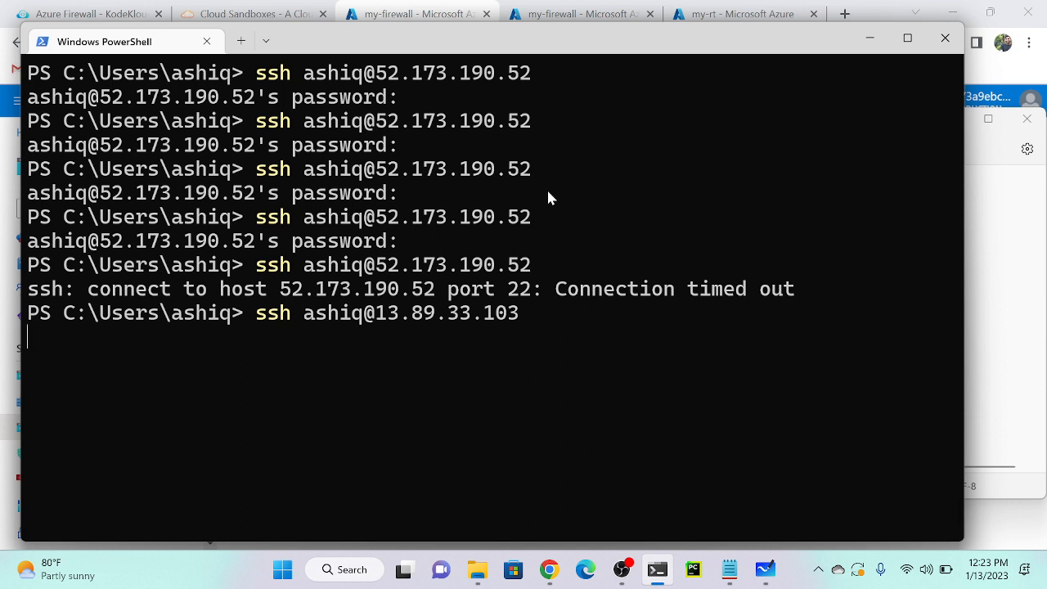
Interrupt the pending connection and rerun SSH to 13.89.33.103 on port 3000.
{"action": "key", "text": "ctrl+c"}
{"action": "key", "text": "Up"}
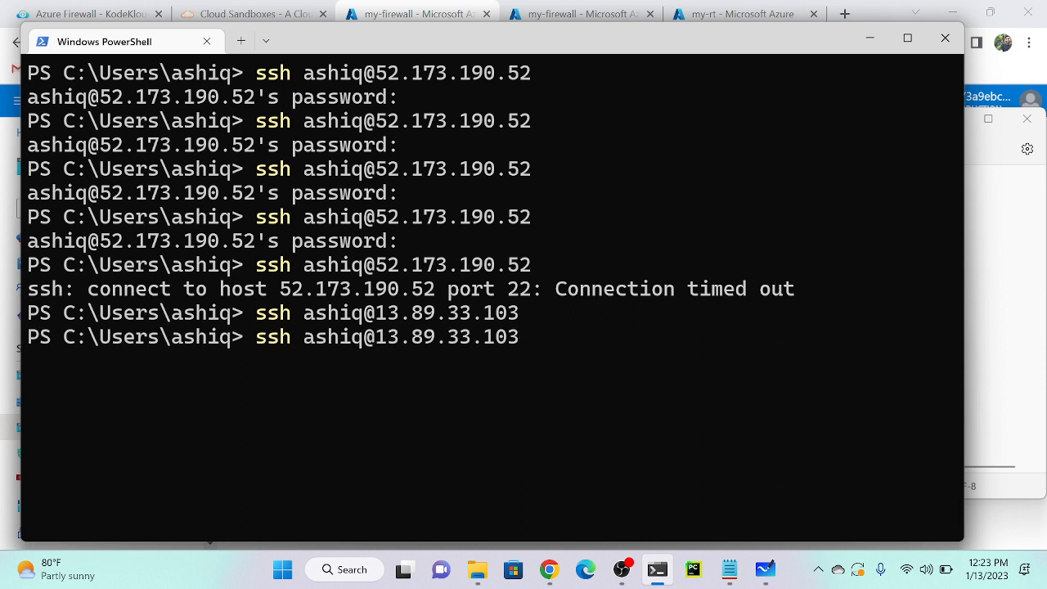
{"action": "type", "text": "-p 3000"}
{"action": "key", "text": "Return"}
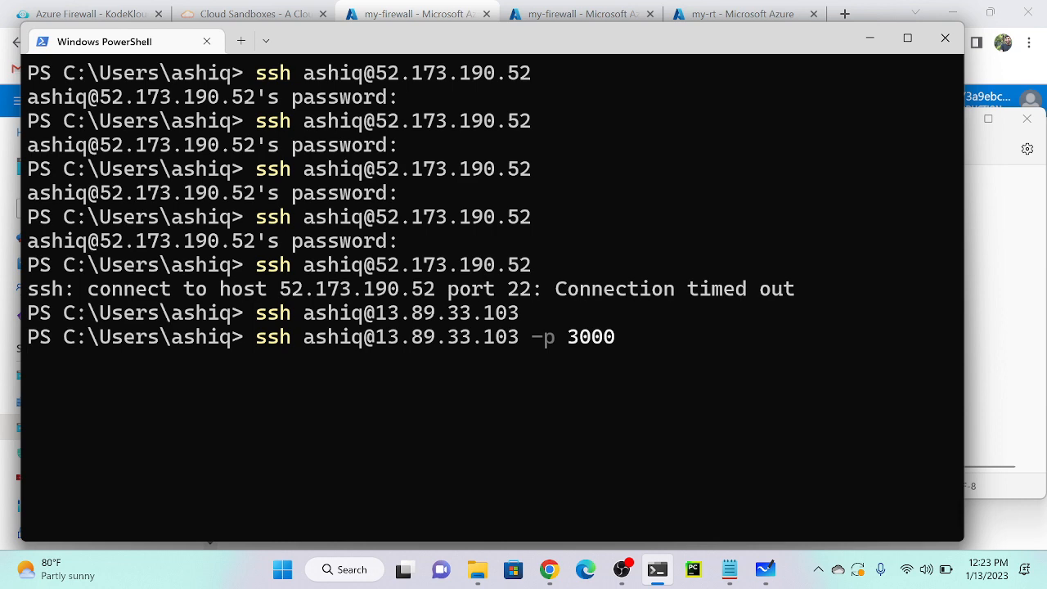
{"action": "scroll", "coordinate": [548, 191], "scroll_direction": "down", "scroll_amount": 3}
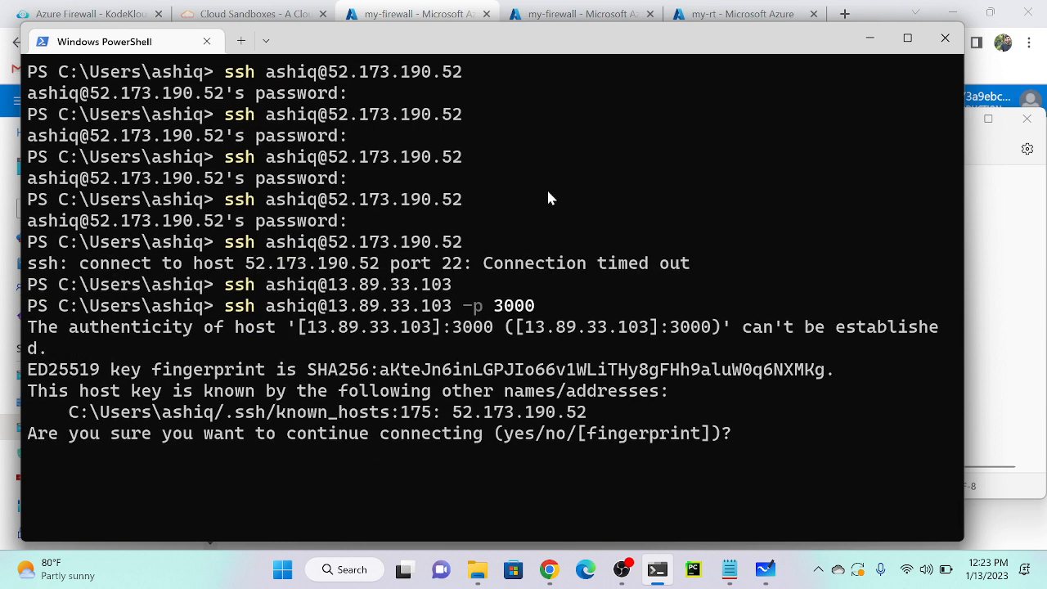
Accept the host key with yes and log in to the virtual machine with the account password.
{"action": "type", "text": "yes"}
{"action": "key", "text": "Return"}
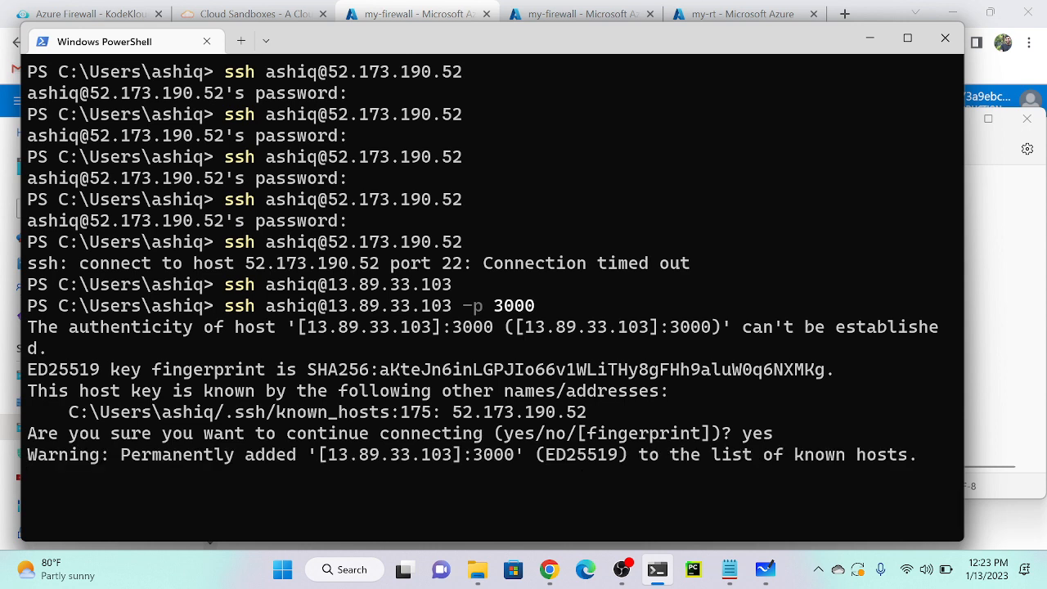
{"action": "scroll", "coordinate": [728, 427], "scroll_direction": "down", "scroll_amount": 1}
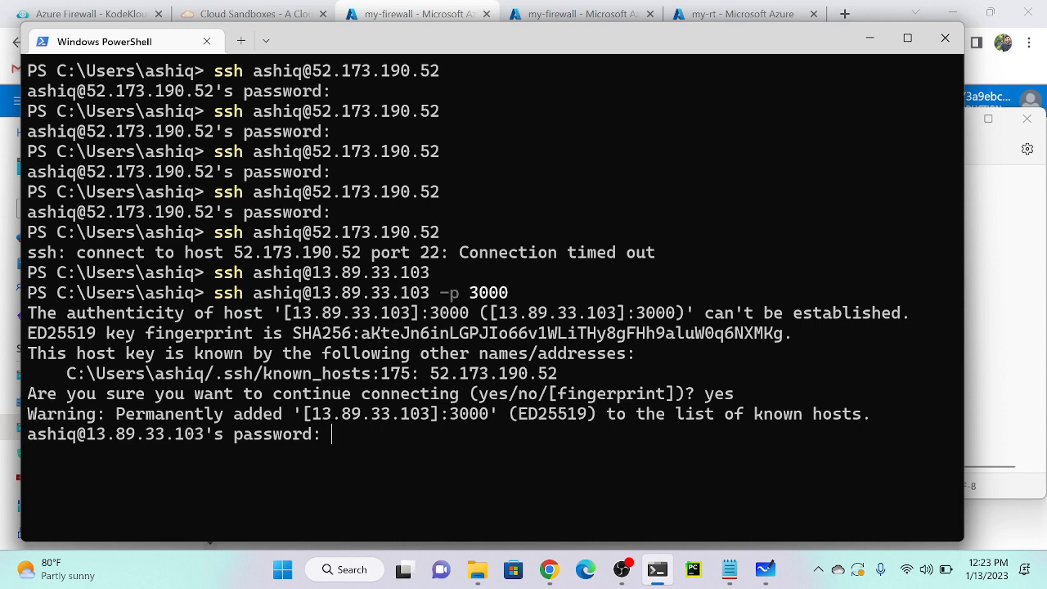
{"action": "key", "text": "Return"}
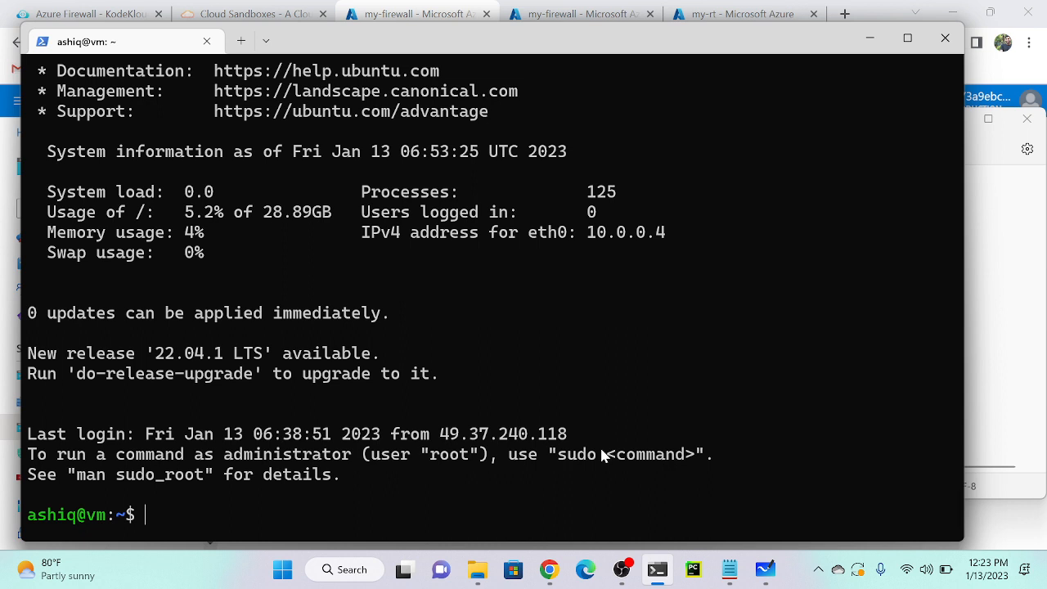
{"action": "type", "text": "cu"}
{"action": "type", "text": "lr"}
{"action": "key", "text": "BackSpace"}
{"action": "key", "text": "BackSpace"}
{"action": "type", "text": "rl www.googl"}
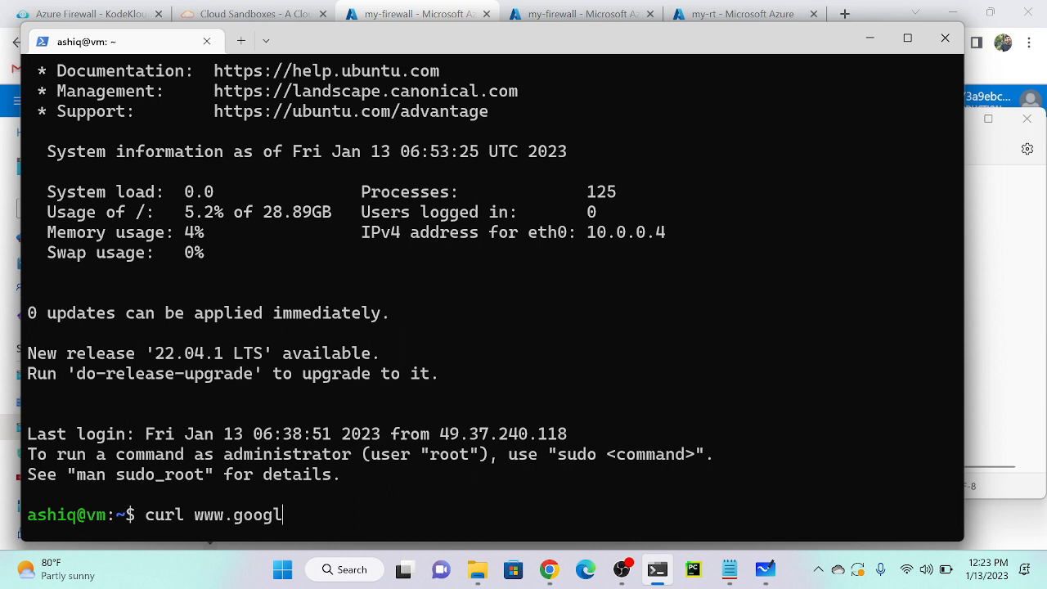
{"action": "type", "text": "e.com"}
{"action": "key", "text": "Return"}
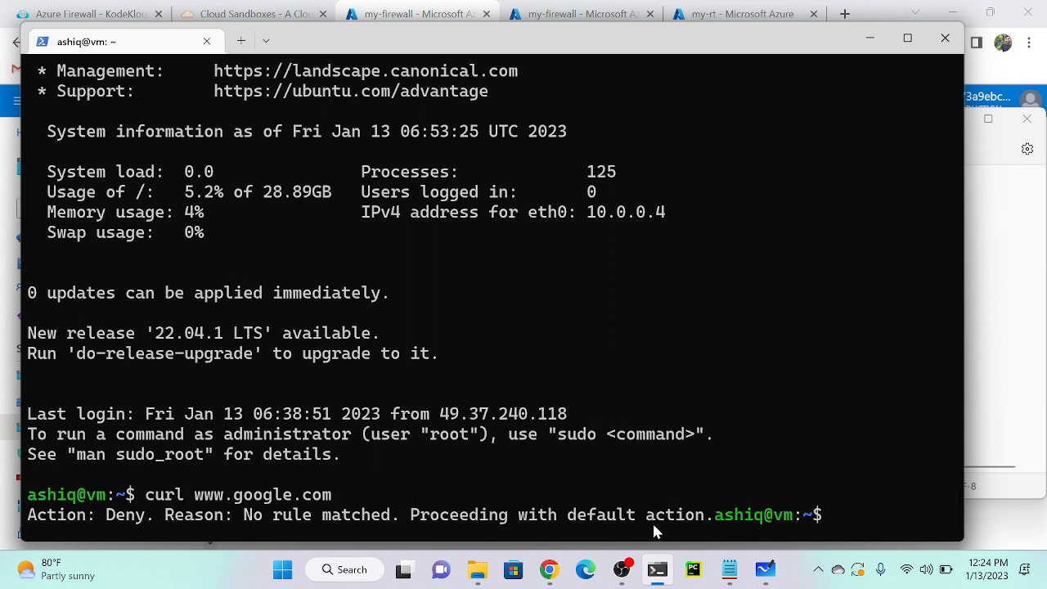
{"action": "key", "text": "Return"}
{"action": "key", "text": "Return"}
{"action": "key", "text": "Return"}
{"action": "key", "text": "Return"}
{"action": "key", "text": "Return"}
{"action": "key", "text": "Return"}
{"action": "key", "text": "Return"}
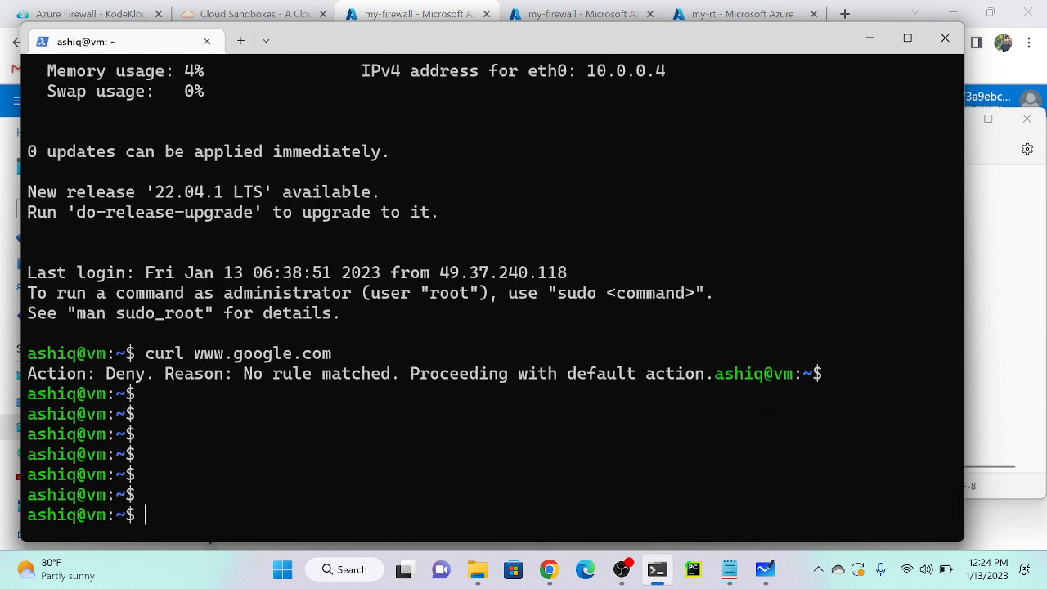
Try to install Apache on the virtual machine with yum install apache -y.
{"action": "type", "text": "yum install h"}
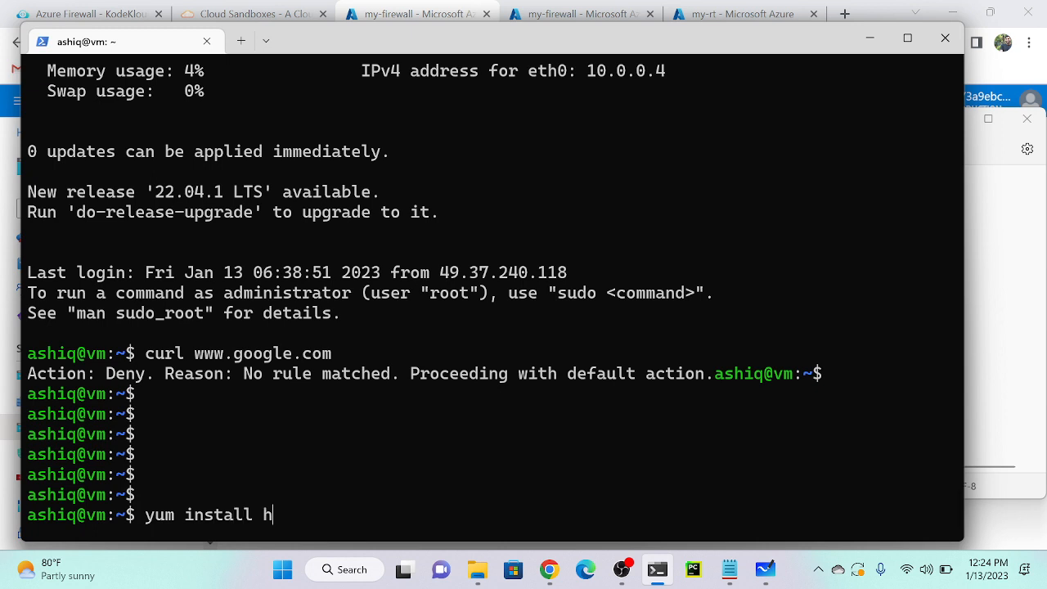
{"action": "type", "text": "ttpd"}
{"action": "key", "text": "BackSpace"}
{"action": "key", "text": "BackSpace"}
{"action": "key", "text": "BackSpace"}
{"action": "key", "text": "BackSpace"}
{"action": "key", "text": "BackSpace"}
{"action": "key", "text": "BackSpace"}
{"action": "type", "text": "apache -y"}
{"action": "key", "text": "Return"}
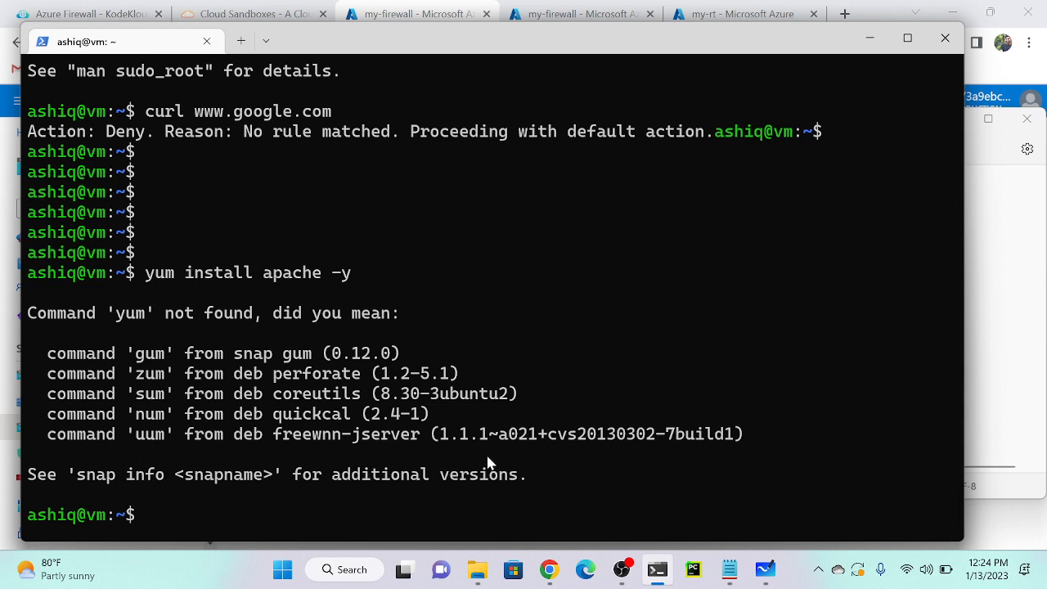
Correct the package name in the recalled command and try yum install apache2 -y.
{"action": "key", "text": "Up"}
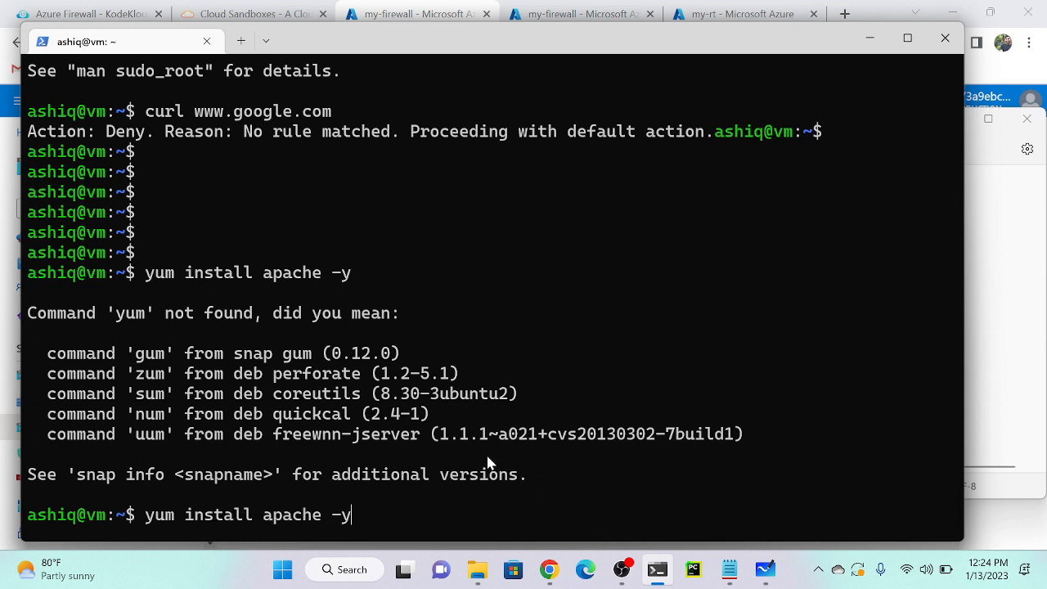
{"action": "key", "text": "Left"}
{"action": "key", "text": "Left"}
{"action": "key", "text": "Left"}
{"action": "key", "text": "Left"}
{"action": "type", "text": "2"}
{"action": "key", "text": "BackSpace"}
{"action": "key", "text": "Right"}
{"action": "type", "text": "2"}
{"action": "key", "text": "Return"}
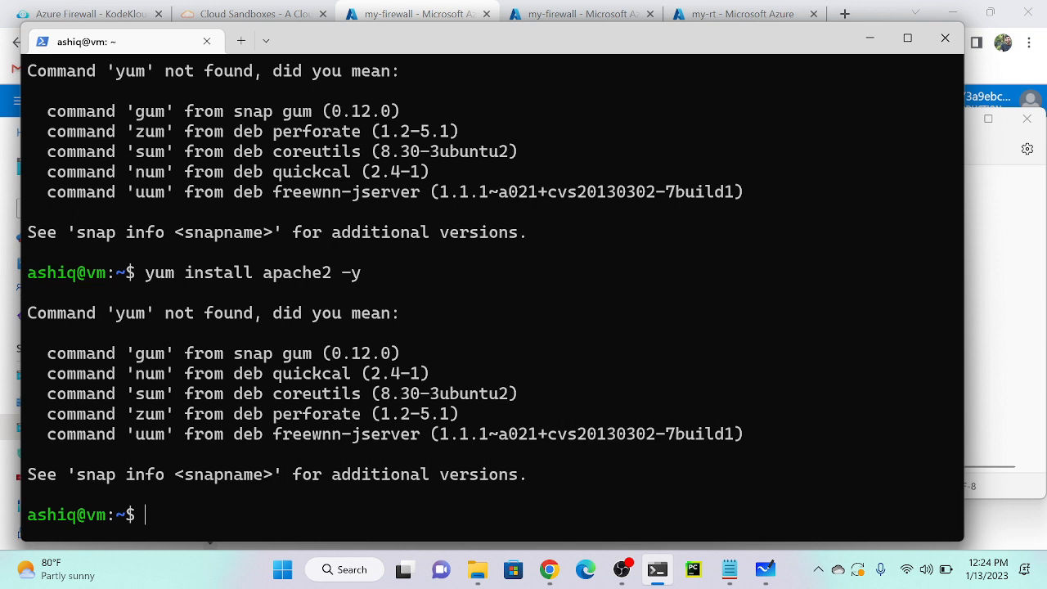
Replace yum with apt in the recalled command and try apt install apache2 -y.
{"action": "key", "text": "Up"}
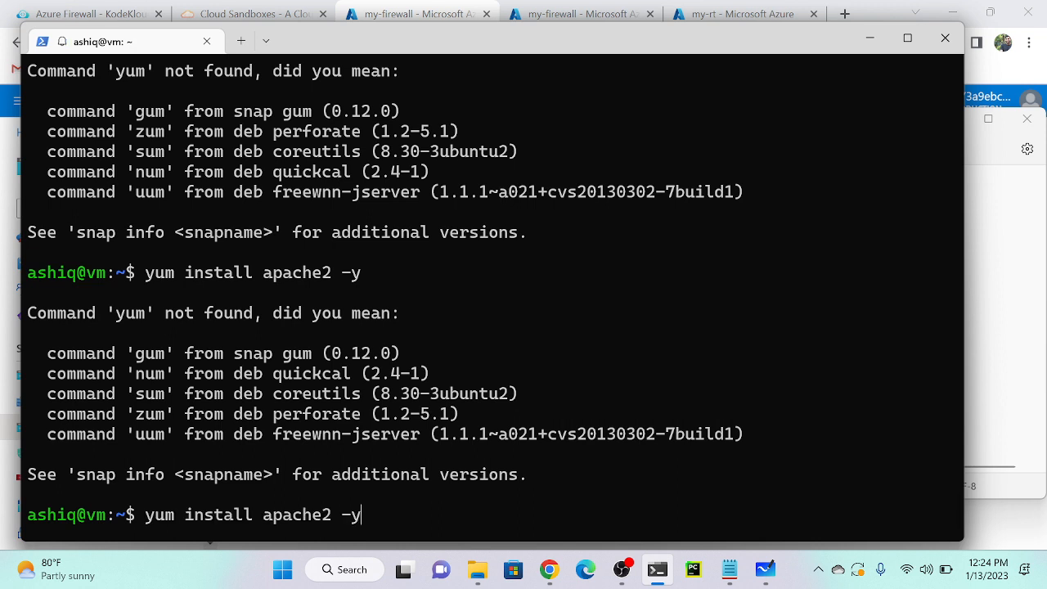
{"action": "key", "text": "Left"}
{"action": "key", "text": "Left"}
{"action": "key", "text": "Left"}
{"action": "key", "text": "Left"}
{"action": "key", "text": "Left"}
{"action": "key", "text": "Left"}
{"action": "key", "text": "Left"}
{"action": "key", "text": "Left"}
{"action": "key", "text": "Left"}
{"action": "key", "text": "Left"}
{"action": "key", "text": "Left"}
{"action": "key", "text": "Left"}
{"action": "key", "text": "Left"}
{"action": "key", "text": "Left"}
{"action": "key", "text": "Left"}
{"action": "key", "text": "Left"}
{"action": "key", "text": "Left"}
{"action": "key", "text": "Left"}
{"action": "key", "text": "Left"}
{"action": "key", "text": "Left"}
{"action": "key", "text": "Left"}
{"action": "key", "text": "Left"}
{"action": "key", "text": "Right"}
{"action": "key", "text": "Right"}
{"action": "key", "text": "Right"}
{"action": "key", "text": "BackSpace"}
{"action": "key", "text": "BackSpace"}
{"action": "key", "text": "BackSpace"}
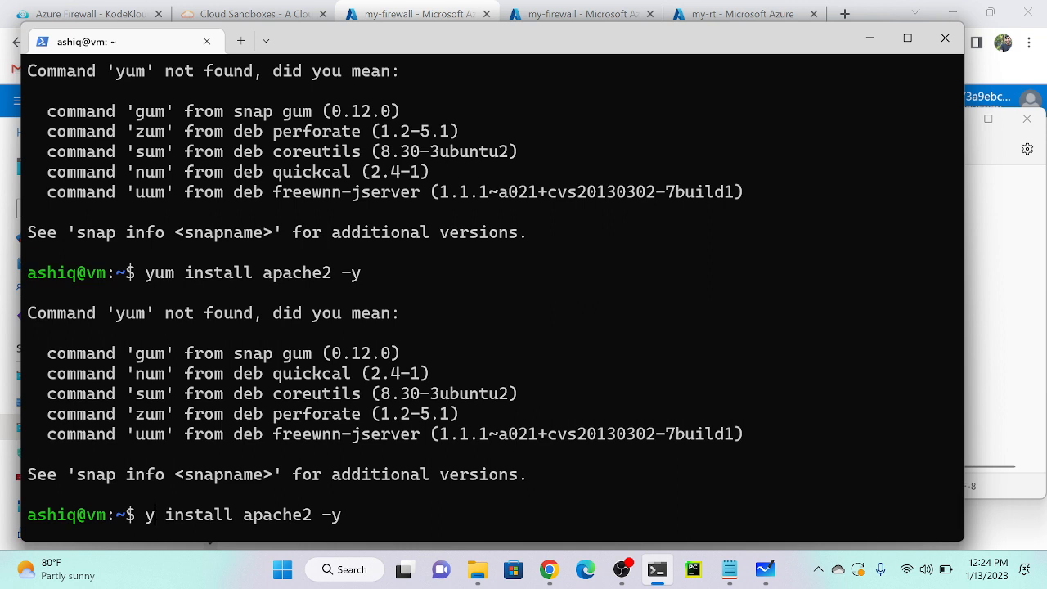
{"action": "type", "text": "apt"}
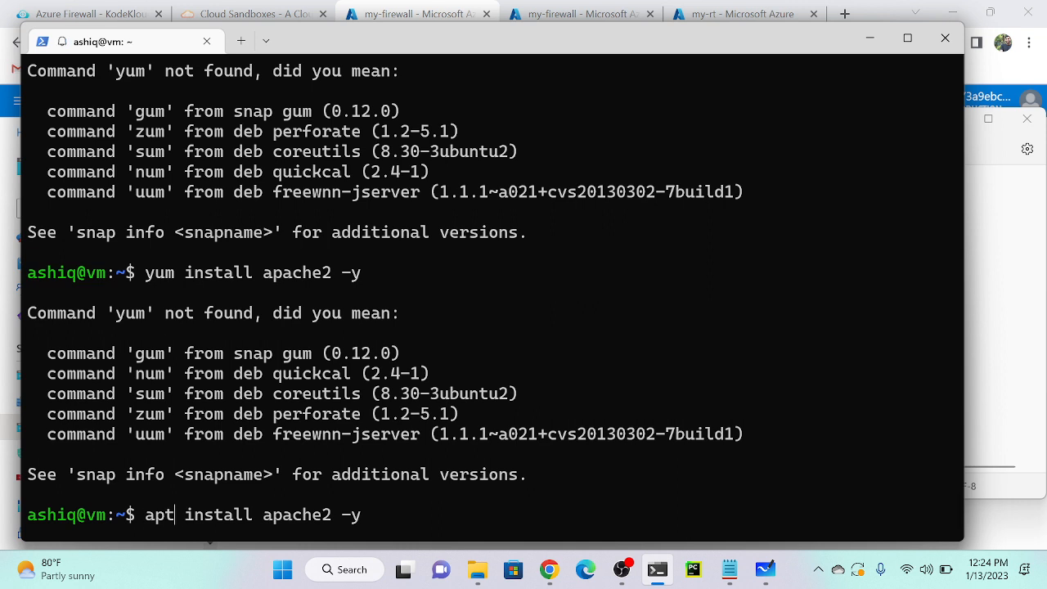
{"action": "key", "text": "Return"}
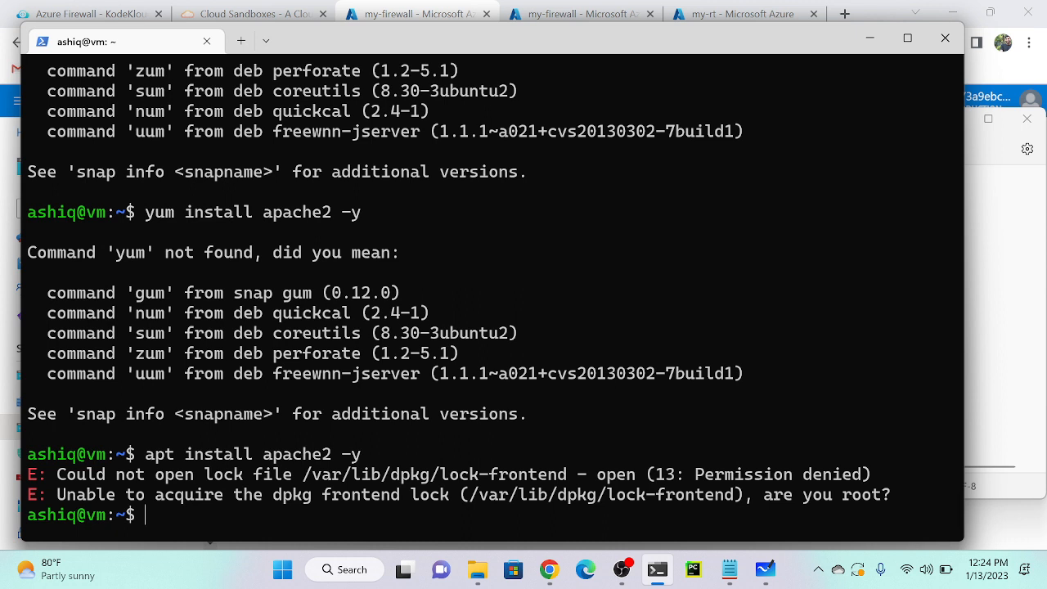
Prefix the recalled install command with sudo, run sudo apt install apache2 -y and look through its output.
{"action": "key", "text": "Up"}
{"action": "key", "text": "Left"}
{"action": "key", "text": "Left"}
{"action": "key", "text": "Left"}
{"action": "key", "text": "Left"}
{"action": "key", "text": "Left"}
{"action": "key", "text": "Left"}
{"action": "key", "text": "Left"}
{"action": "key", "text": "Left"}
{"action": "key", "text": "Left"}
{"action": "key", "text": "Left"}
{"action": "key", "text": "Left"}
{"action": "key", "text": "Left"}
{"action": "key", "text": "Left"}
{"action": "key", "text": "Left"}
{"action": "key", "text": "Left"}
{"action": "key", "text": "Left"}
{"action": "key", "text": "Left"}
{"action": "key", "text": "Left"}
{"action": "key", "text": "Left"}
{"action": "key", "text": "Left"}
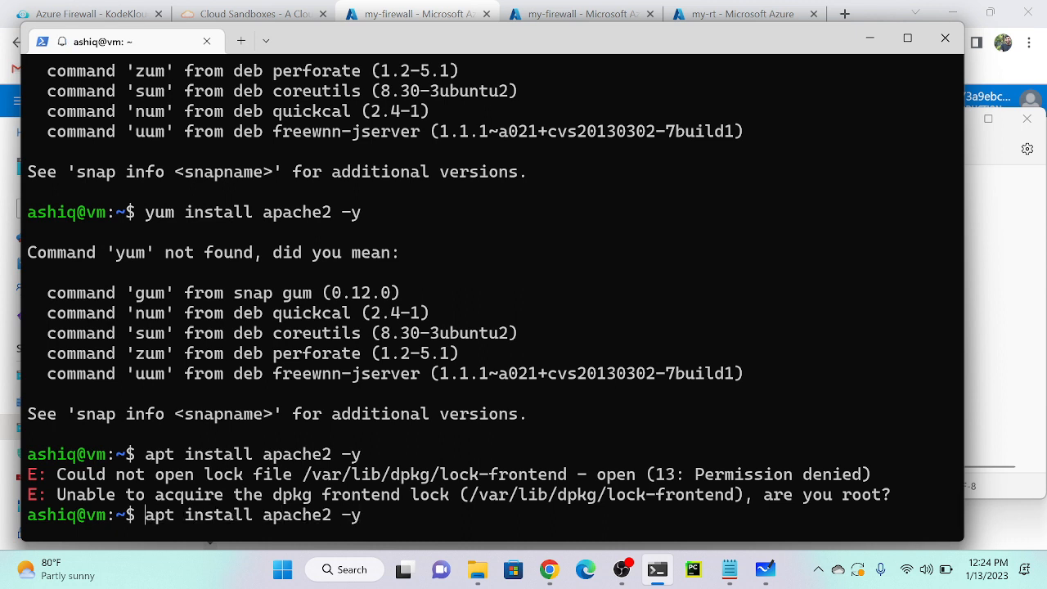
{"action": "type", "text": "sudo"}
{"action": "key", "text": "Return"}
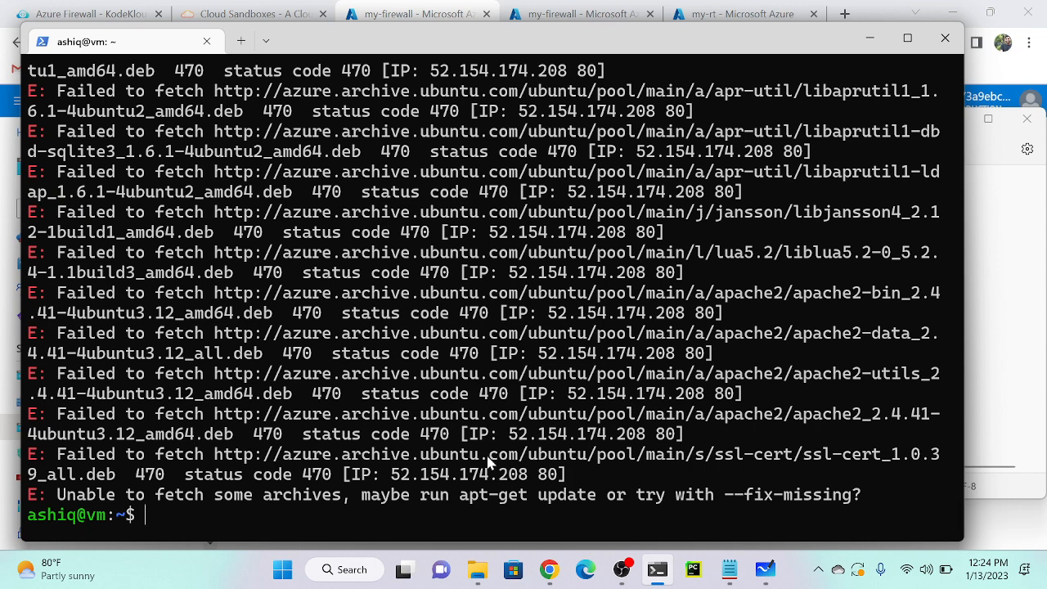
{"action": "scroll", "coordinate": [488, 462], "scroll_direction": "up", "scroll_amount": 3}
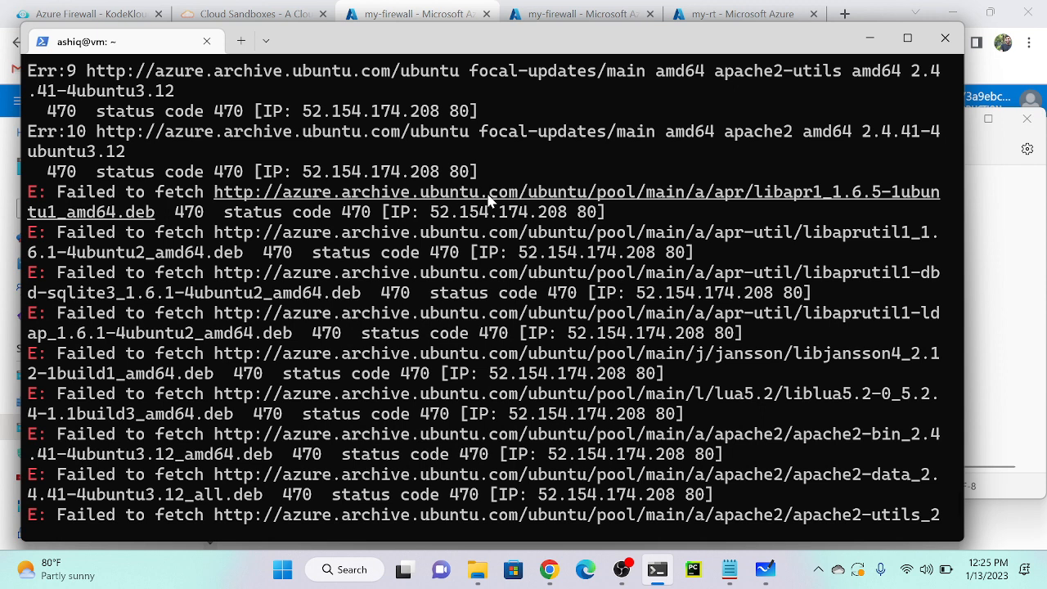
{"action": "key", "text": "ctrl+l"}
{"action": "key", "text": "Return"}
{"action": "key", "text": "Return"}
{"action": "key", "text": "Return"}
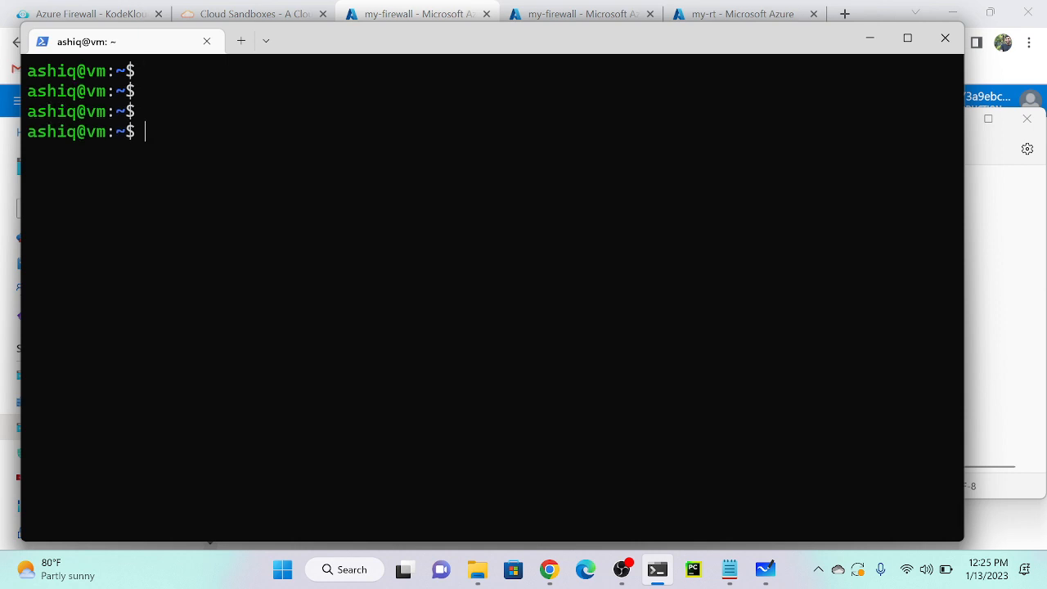
{"action": "key", "text": "Up"}
{"action": "key", "text": "Up"}
{"action": "key", "text": "Up"}
{"action": "key", "text": "Up"}
{"action": "key", "text": "Up"}
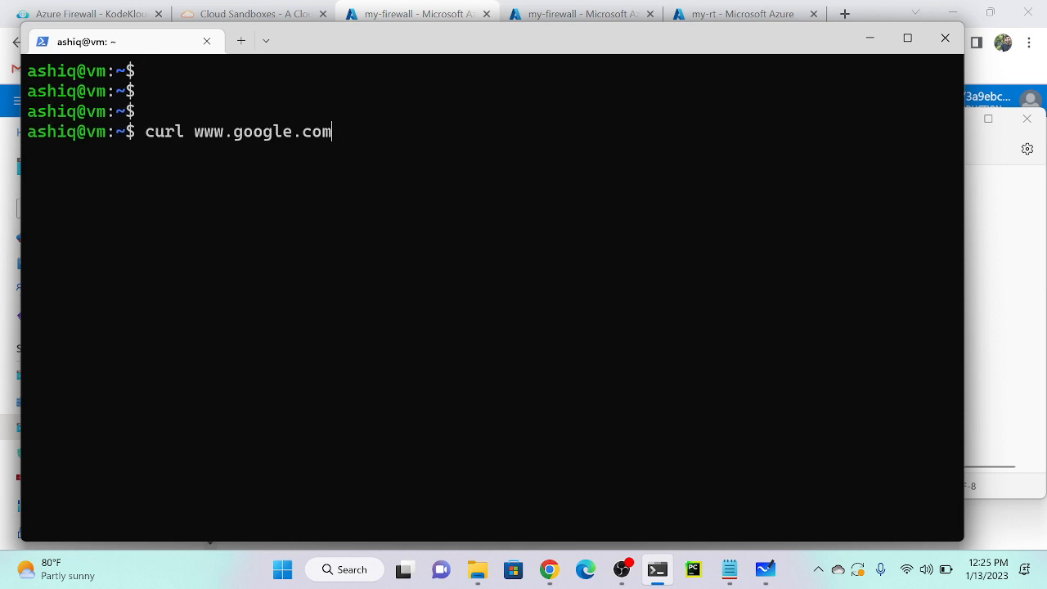
{"action": "key", "text": "Return"}
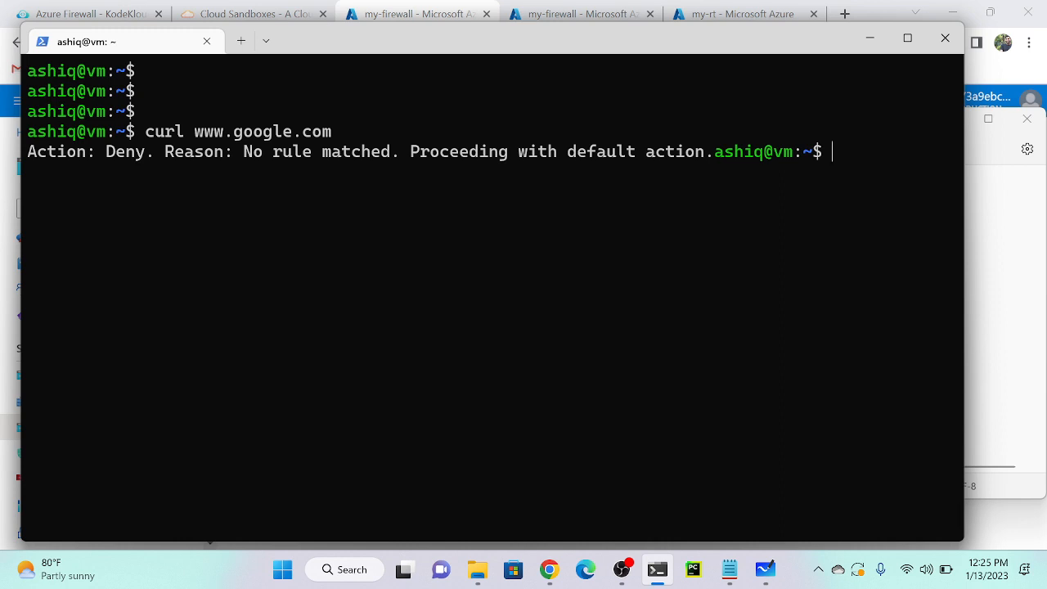
Switch to the Azure portal and start a new application rule collection in my-firewall's classic rules.
{"action": "left_click", "coordinate": [426, 14]}
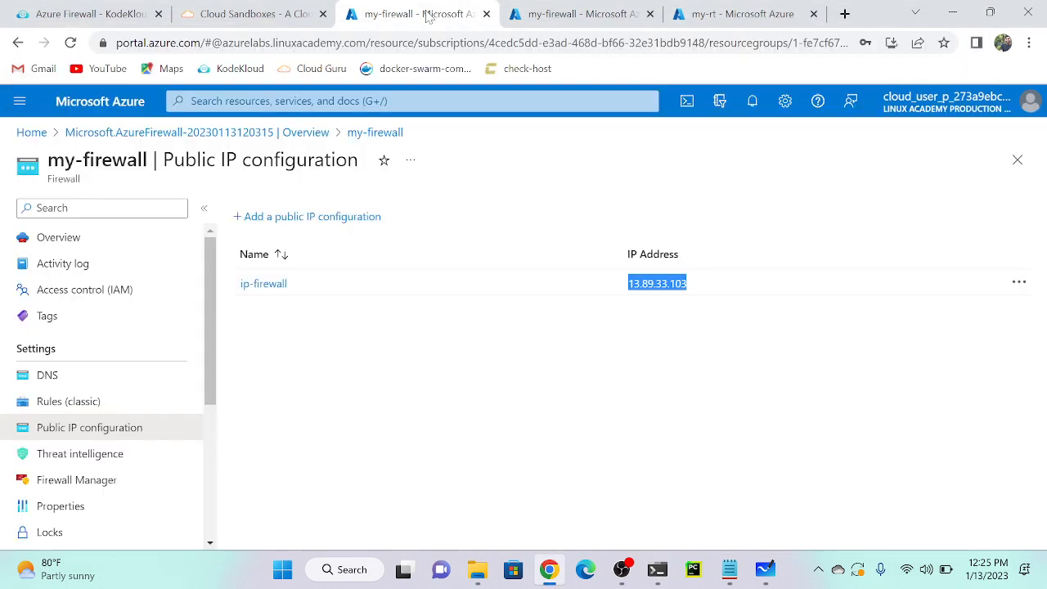
{"action": "left_click", "coordinate": [70, 402]}
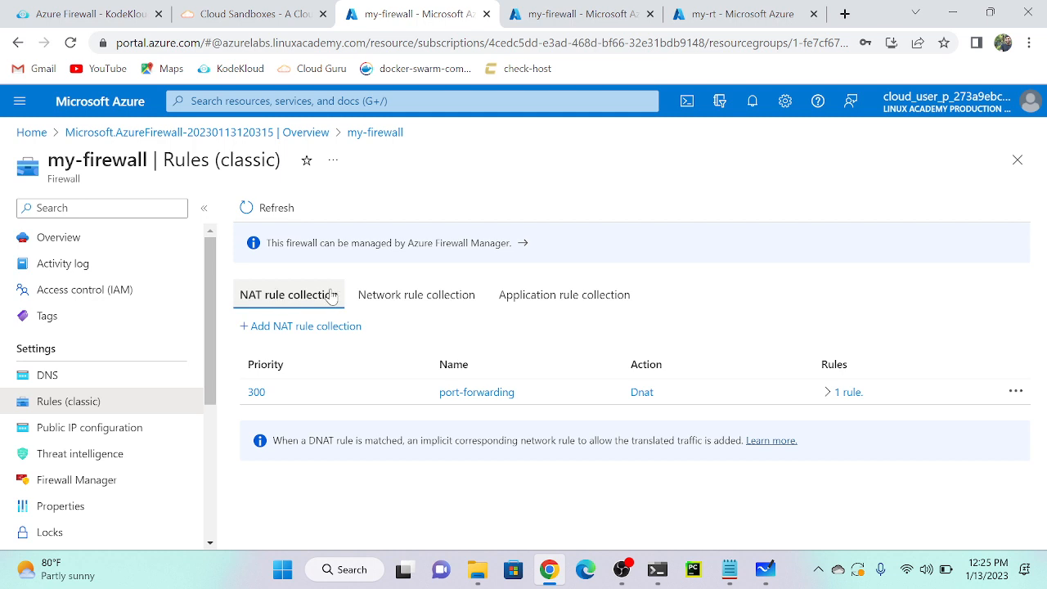
{"action": "left_click", "coordinate": [389, 296]}
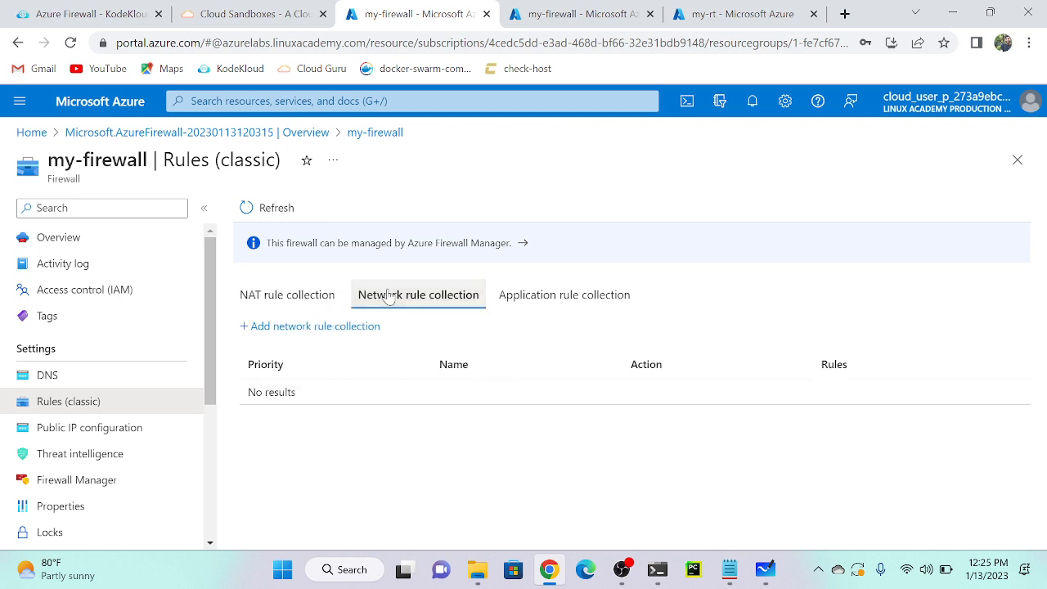
{"action": "left_click", "coordinate": [573, 297]}
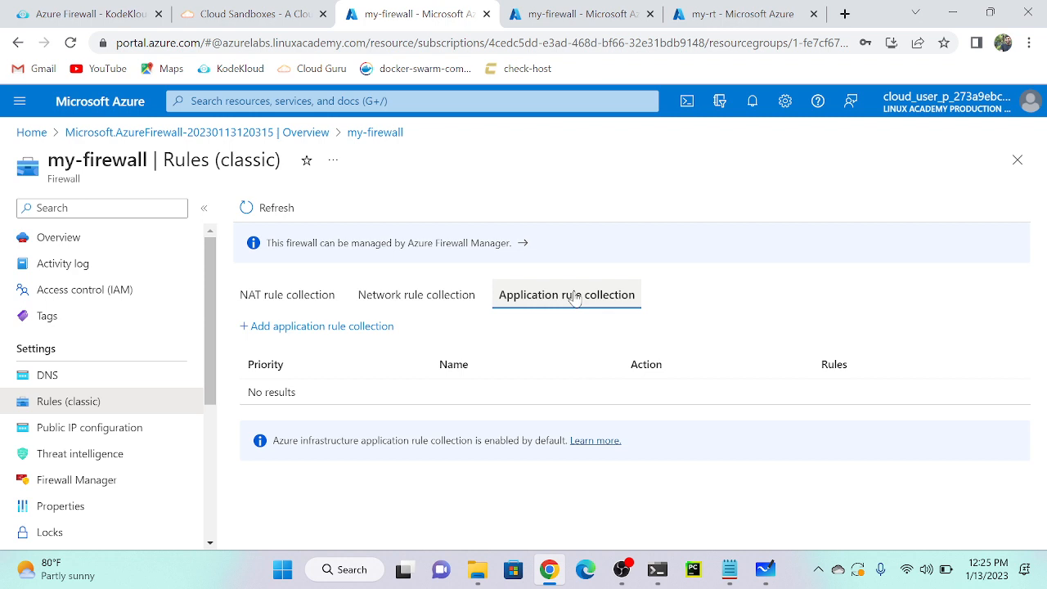
{"action": "left_click", "coordinate": [351, 325]}
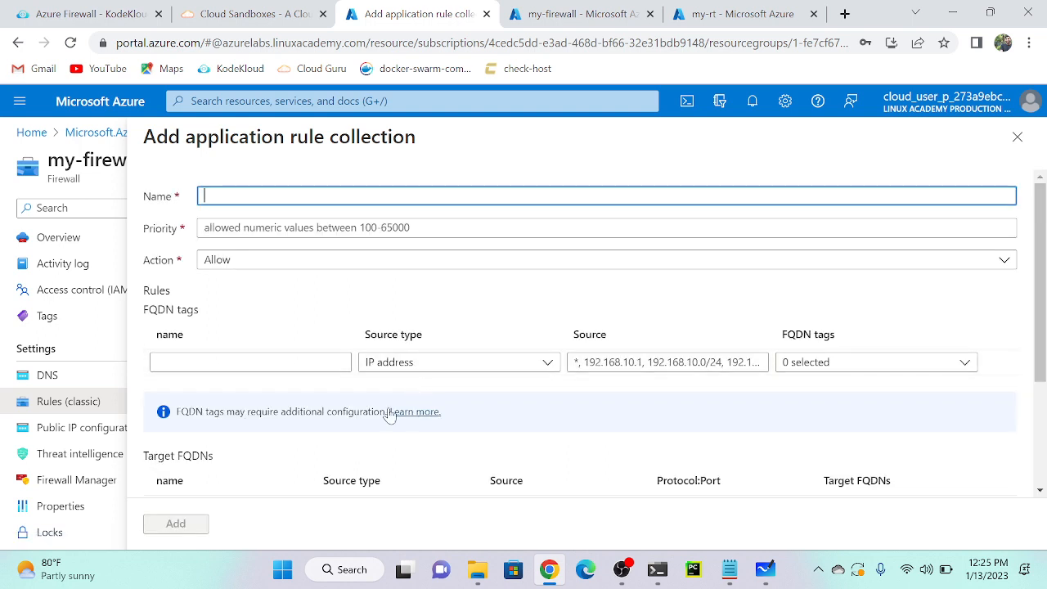
{"action": "scroll", "coordinate": [390, 415], "scroll_direction": "down", "scroll_amount": 3}
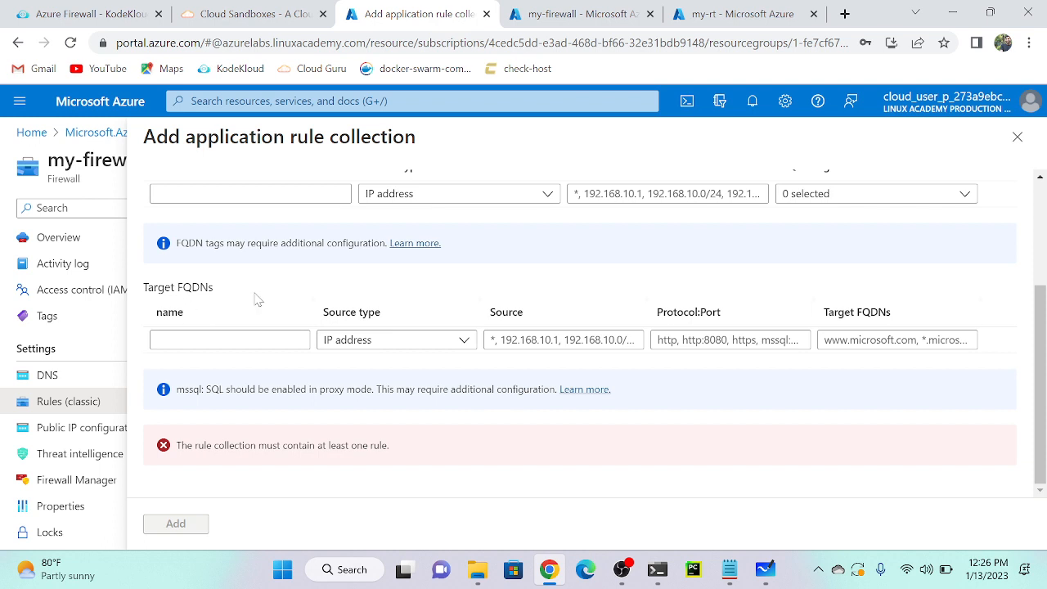
{"action": "left_click", "coordinate": [229, 339]}
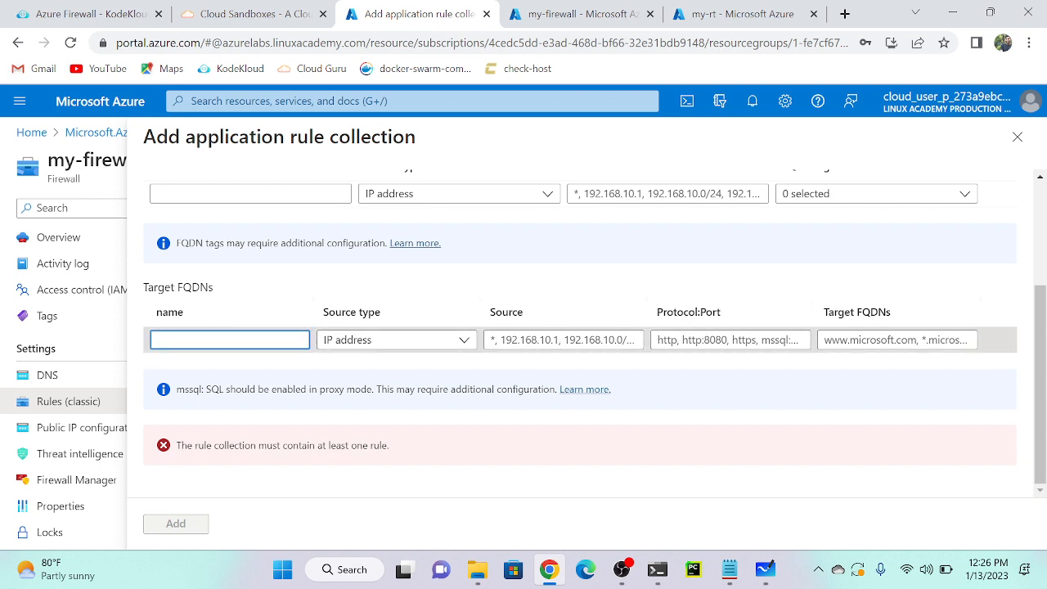
{"action": "type", "text": "googl"}
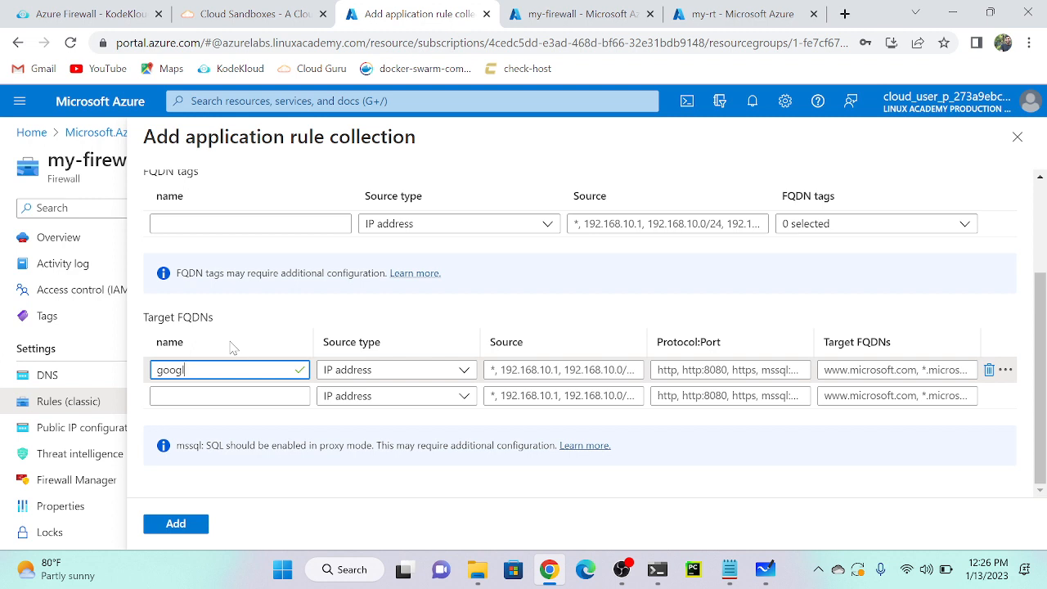
{"action": "type", "text": "e"}
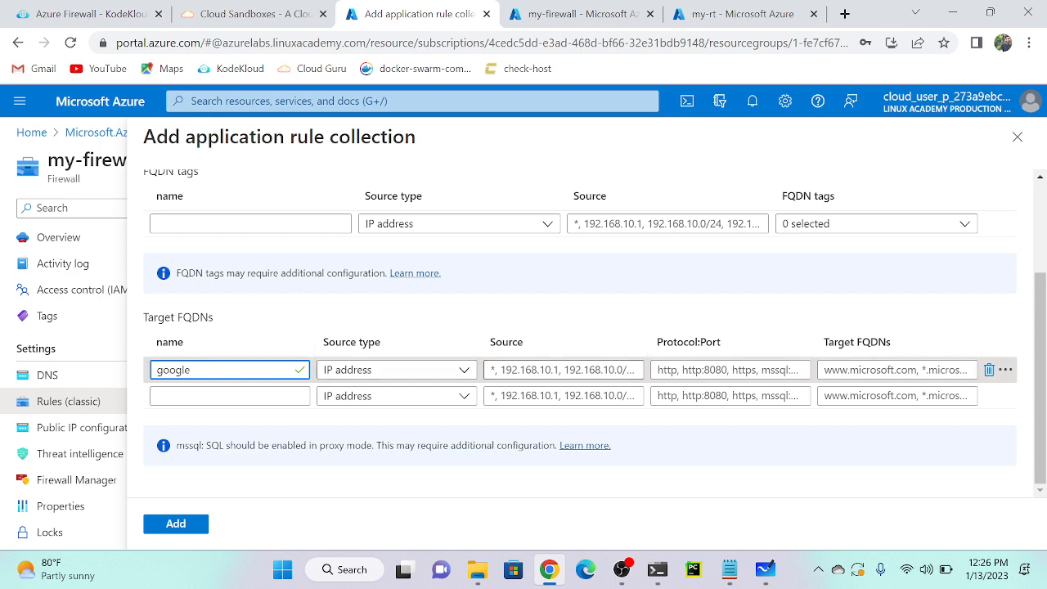
{"action": "left_click", "coordinate": [552, 370]}
{"action": "type", "text": "*"}
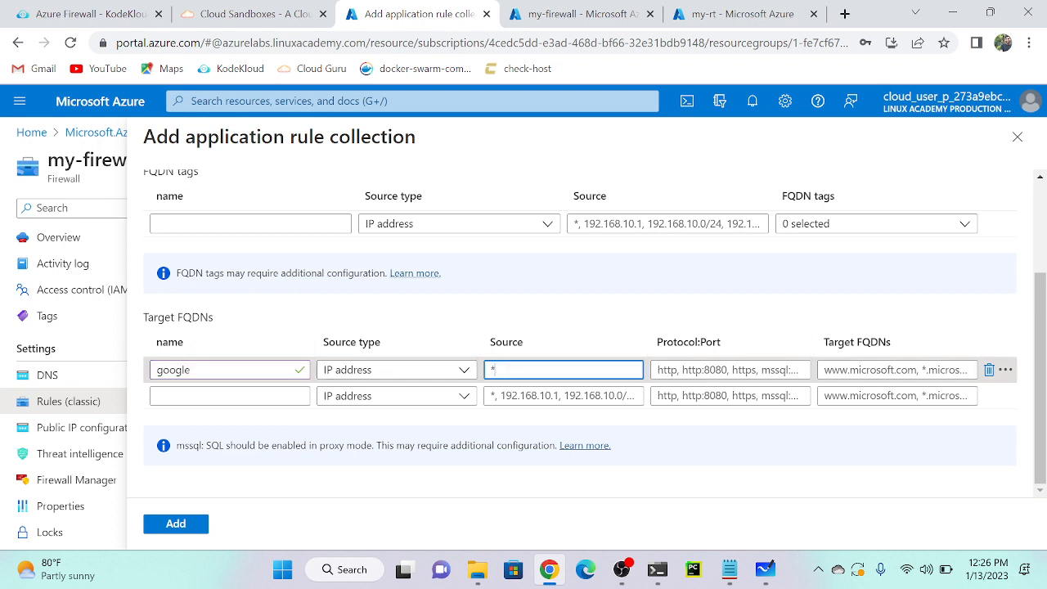
{"action": "left_click", "coordinate": [720, 370]}
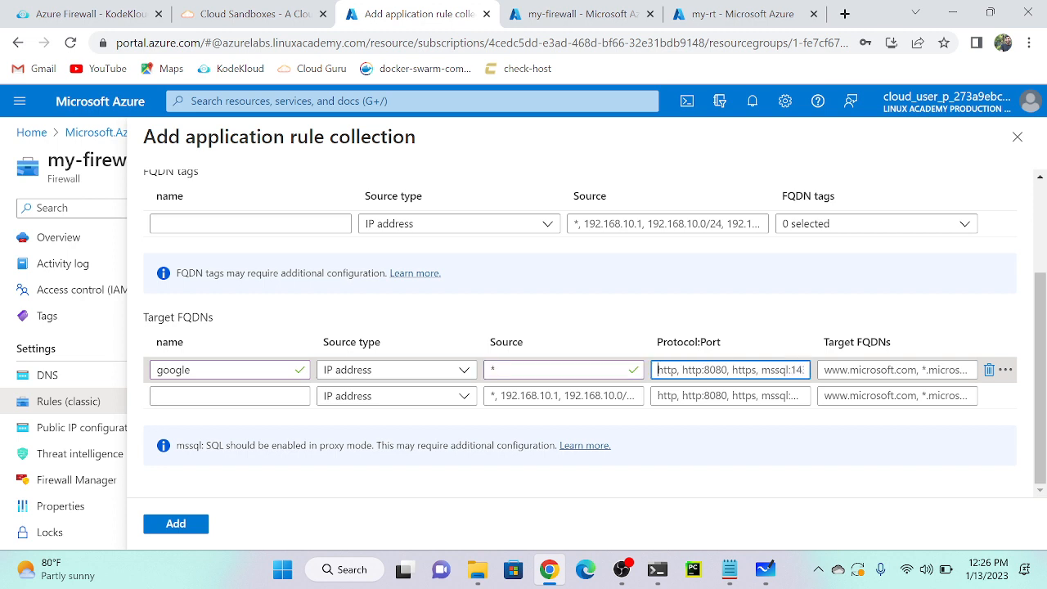
{"action": "type", "text": "http"}
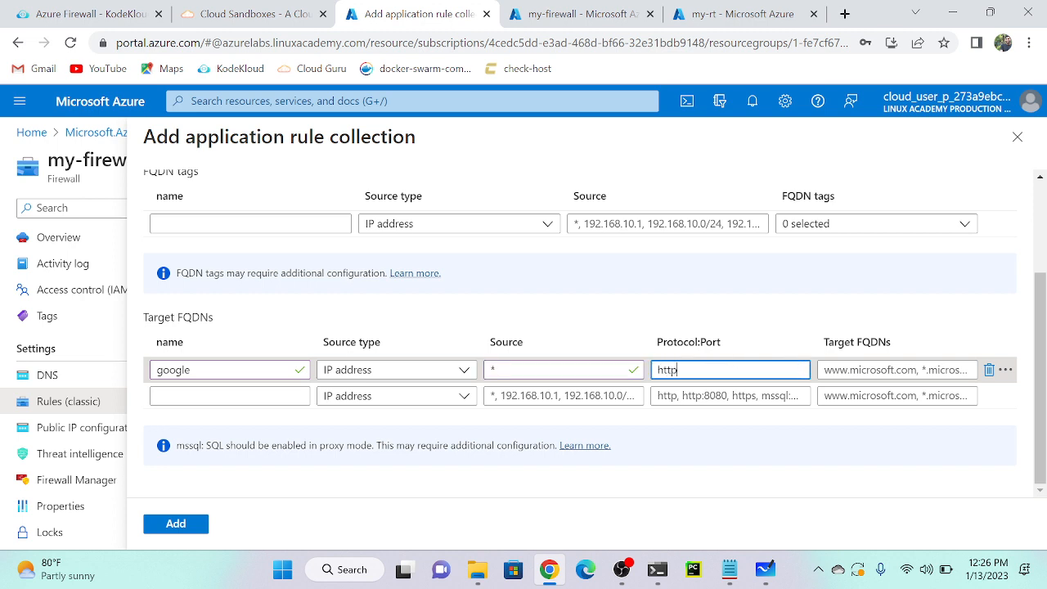
{"action": "type", "text": ", https"}
{"action": "left_click", "coordinate": [936, 368]}
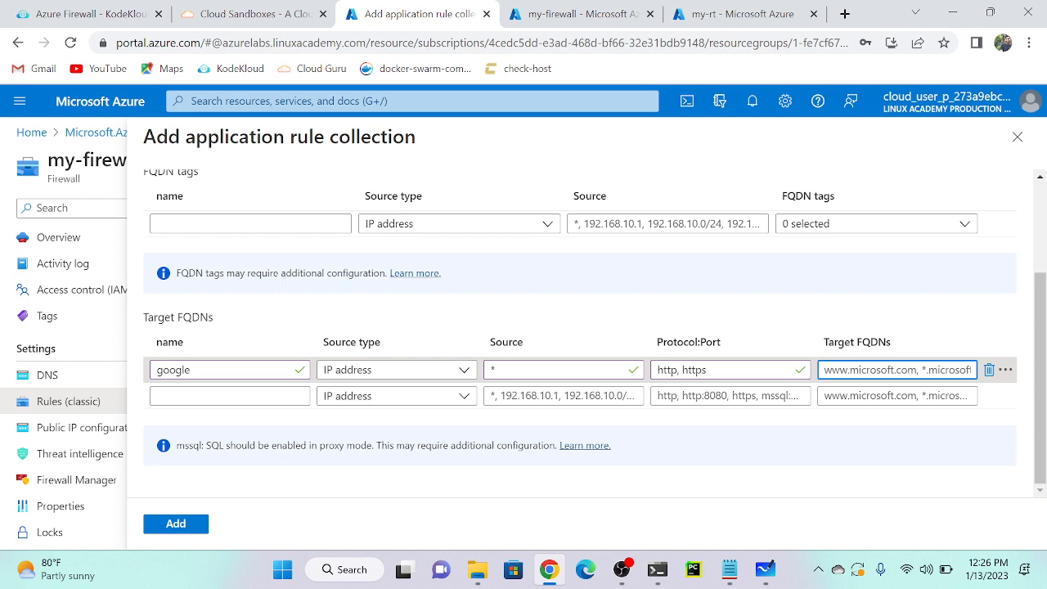
{"action": "type", "text": "ww"}
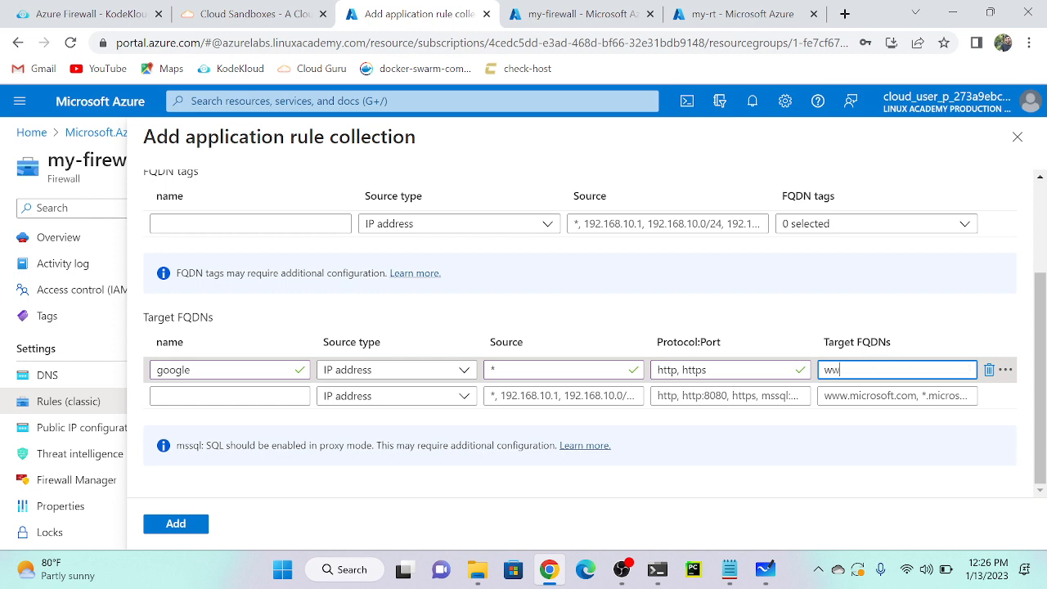
{"action": "type", "text": "w.goo"}
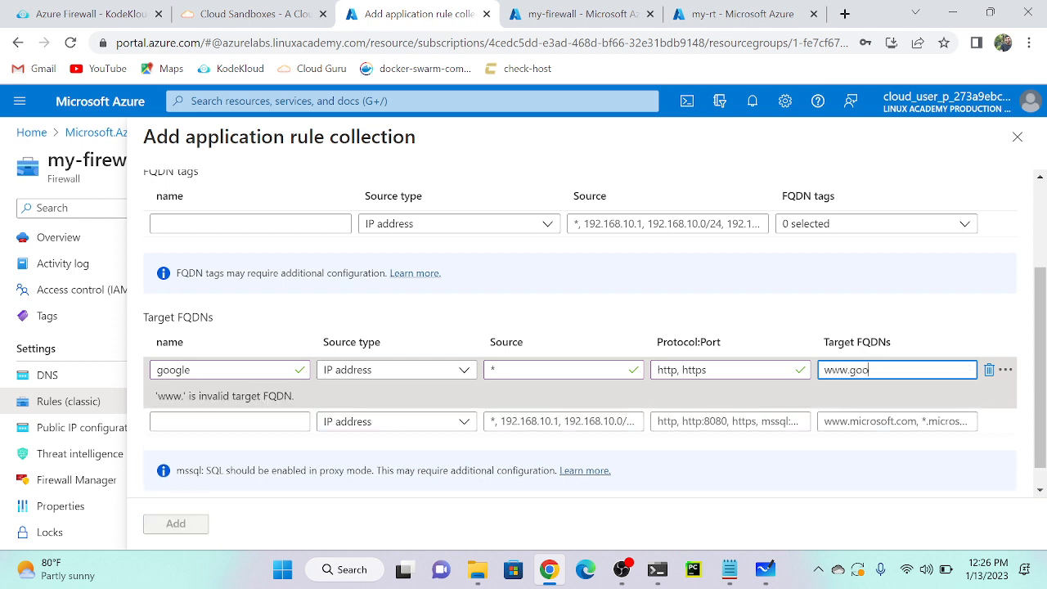
{"action": "type", "text": "gle.com"}
{"action": "left_click", "coordinate": [192, 524]}
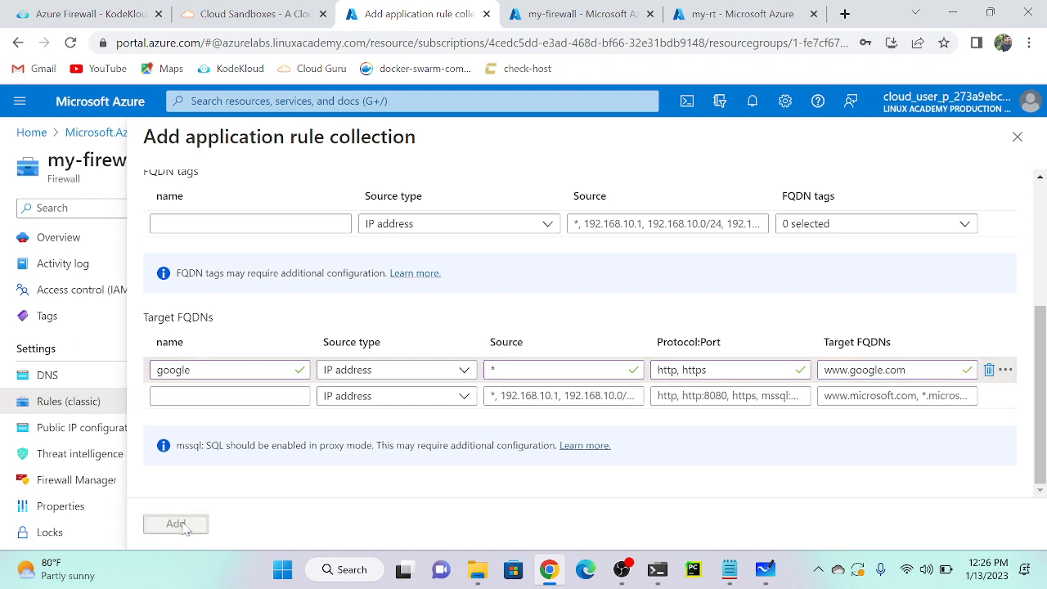
Name the rule collection google with priority 300, add it to the firewall and check the update notifications.
{"action": "scroll", "coordinate": [275, 338], "scroll_direction": "up", "scroll_amount": 3}
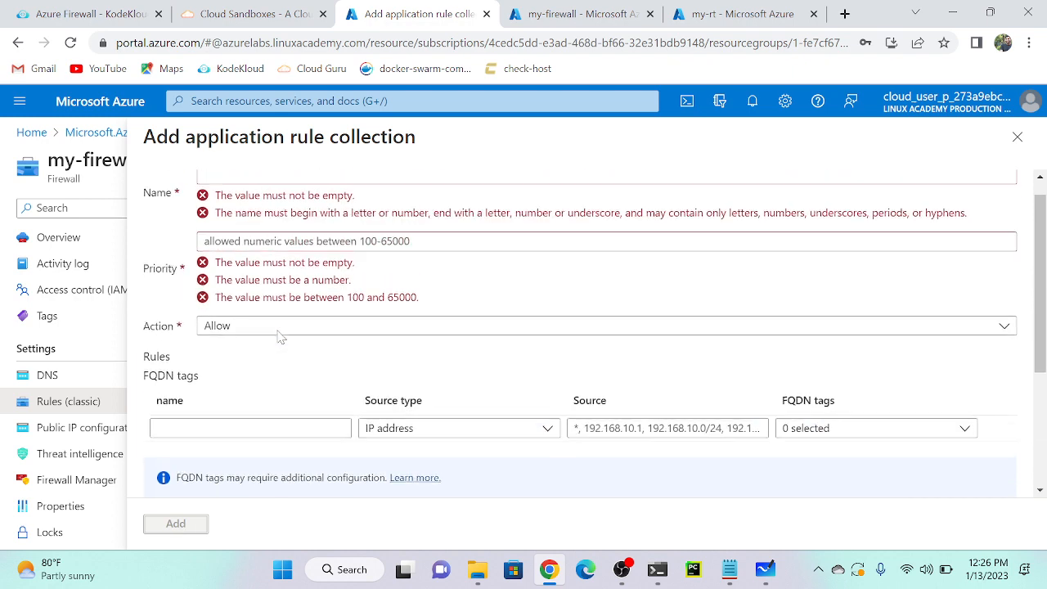
{"action": "scroll", "coordinate": [276, 279], "scroll_direction": "up", "scroll_amount": 1}
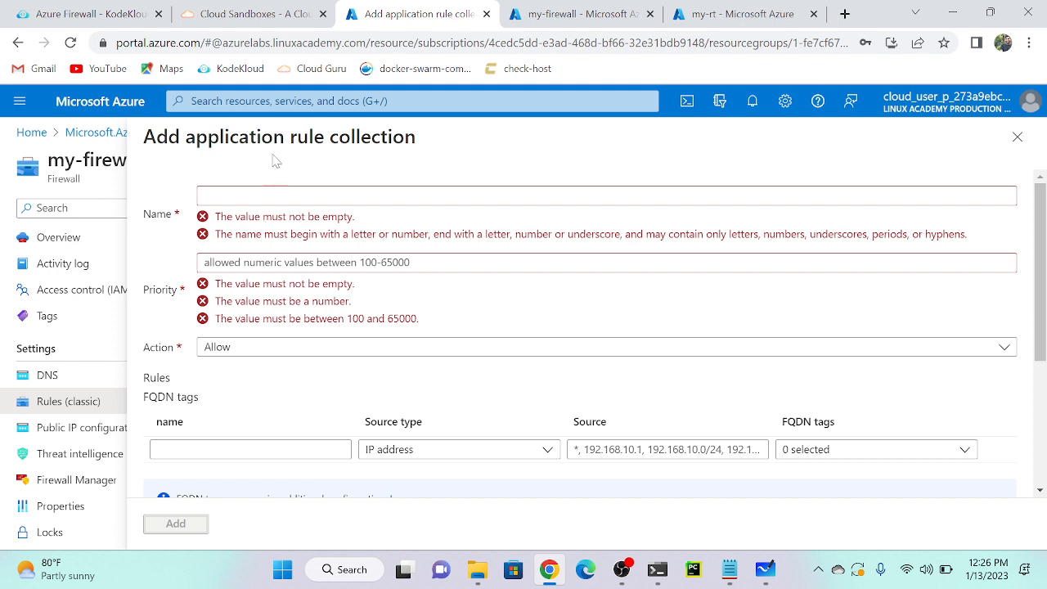
{"action": "left_click", "coordinate": [255, 195]}
{"action": "type", "text": "goo"}
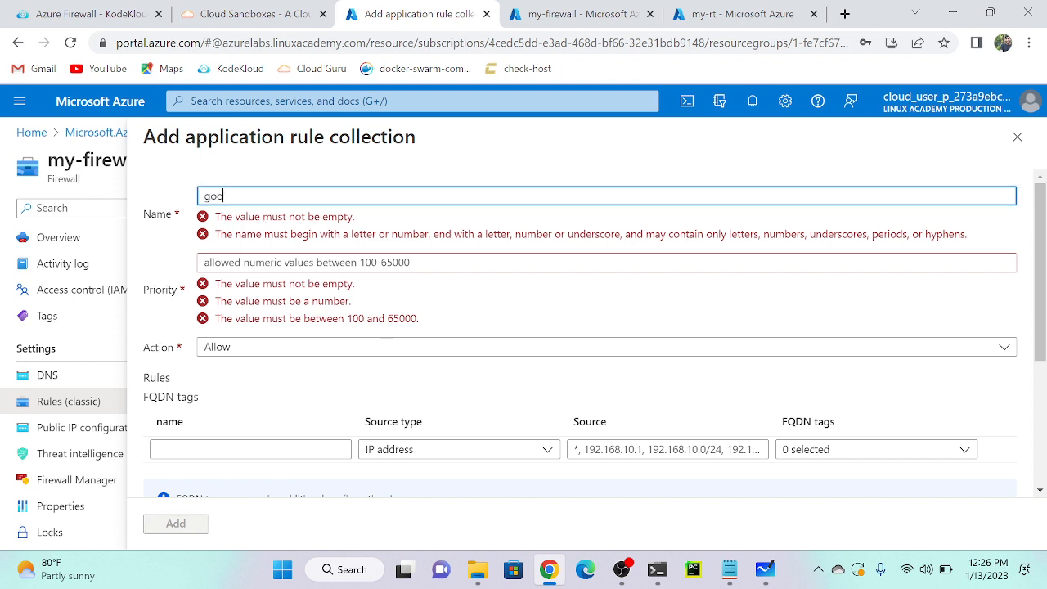
{"action": "type", "text": "gle"}
{"action": "key", "text": "Tab"}
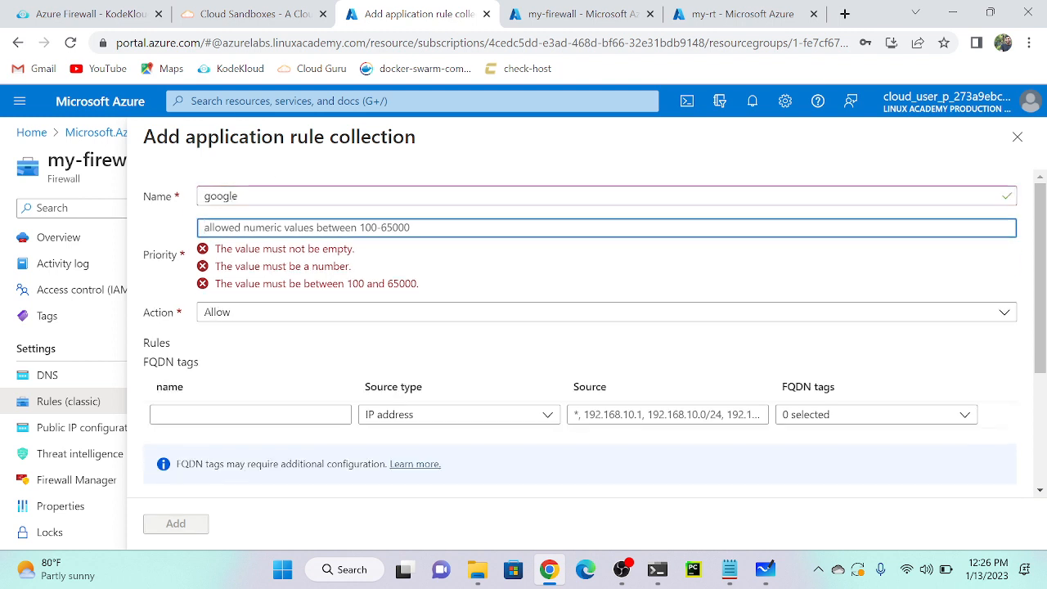
{"action": "type", "text": "300"}
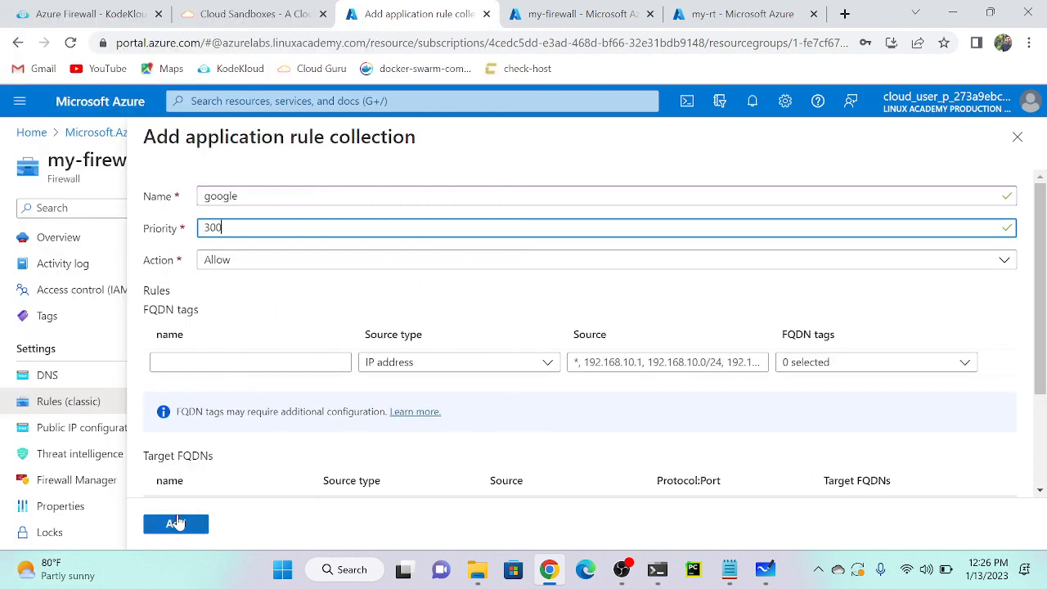
{"action": "left_click", "coordinate": [175, 524]}
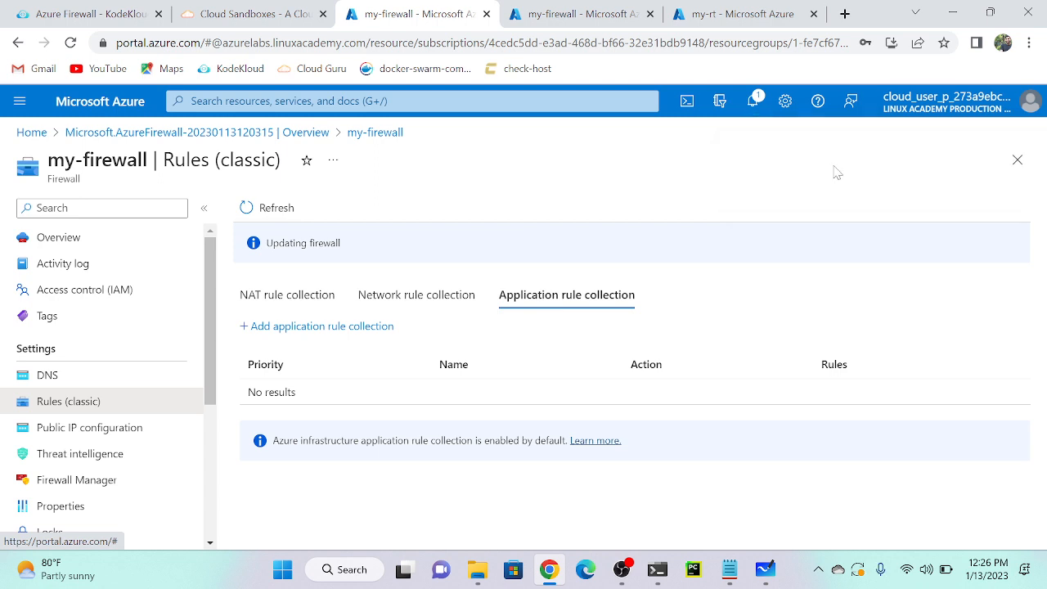
{"action": "left_click", "coordinate": [754, 101]}
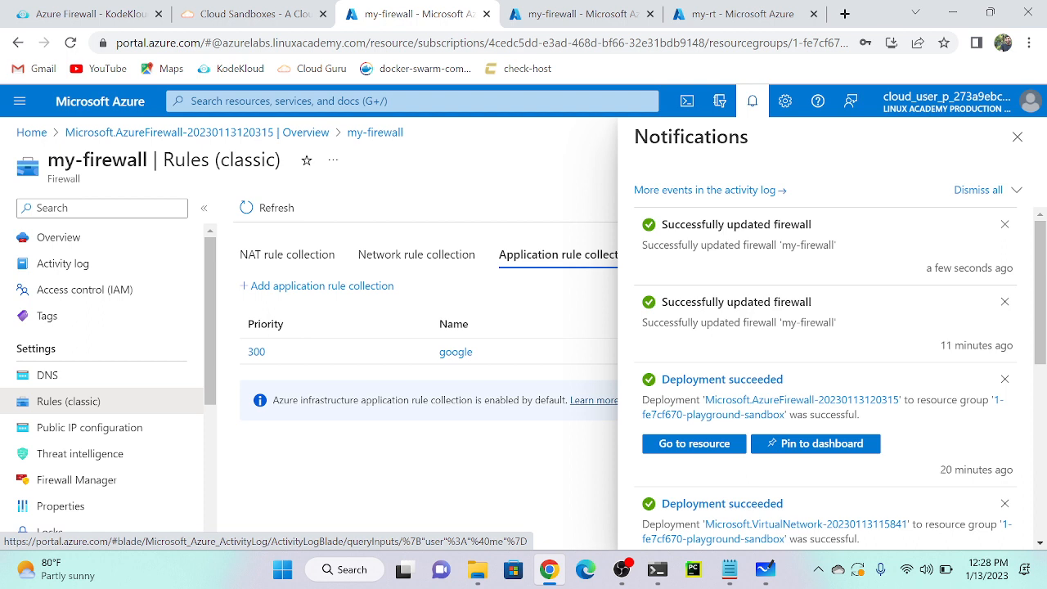
{"action": "left_click", "coordinate": [645, 583]}
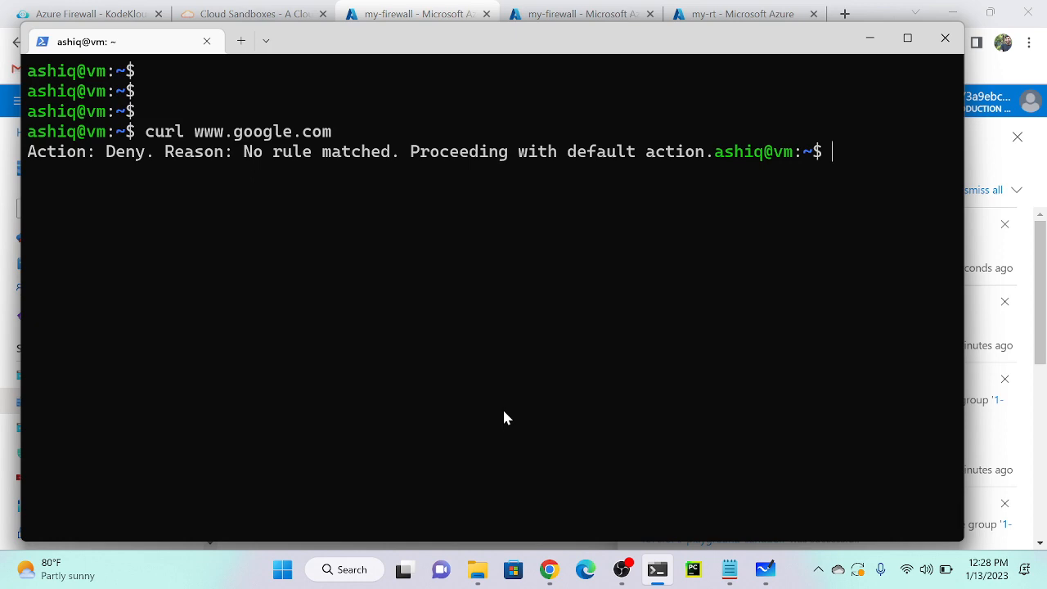
{"action": "key", "text": "Up"}
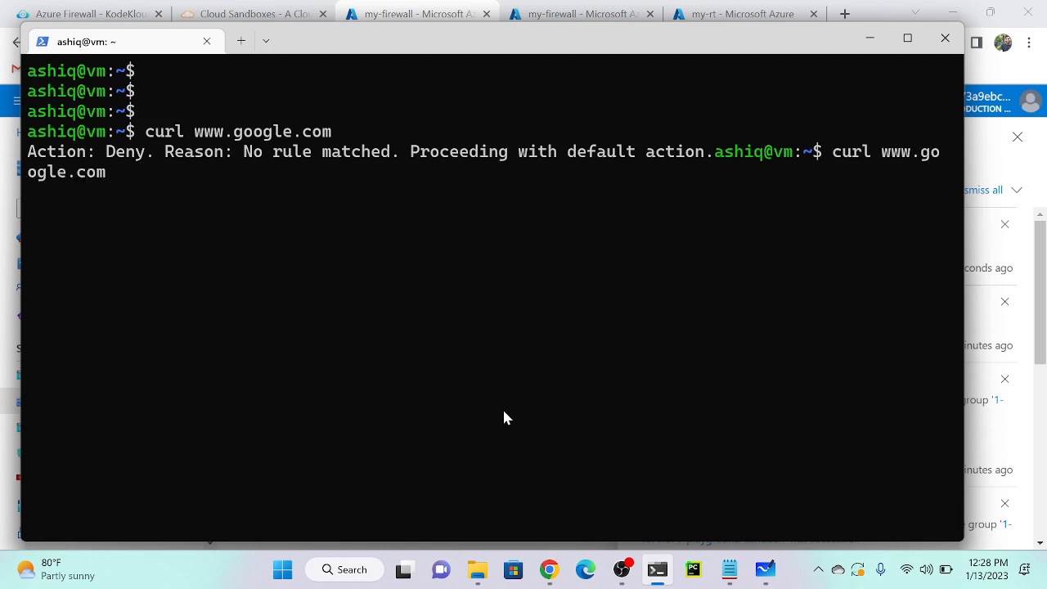
{"action": "key", "text": "Return"}
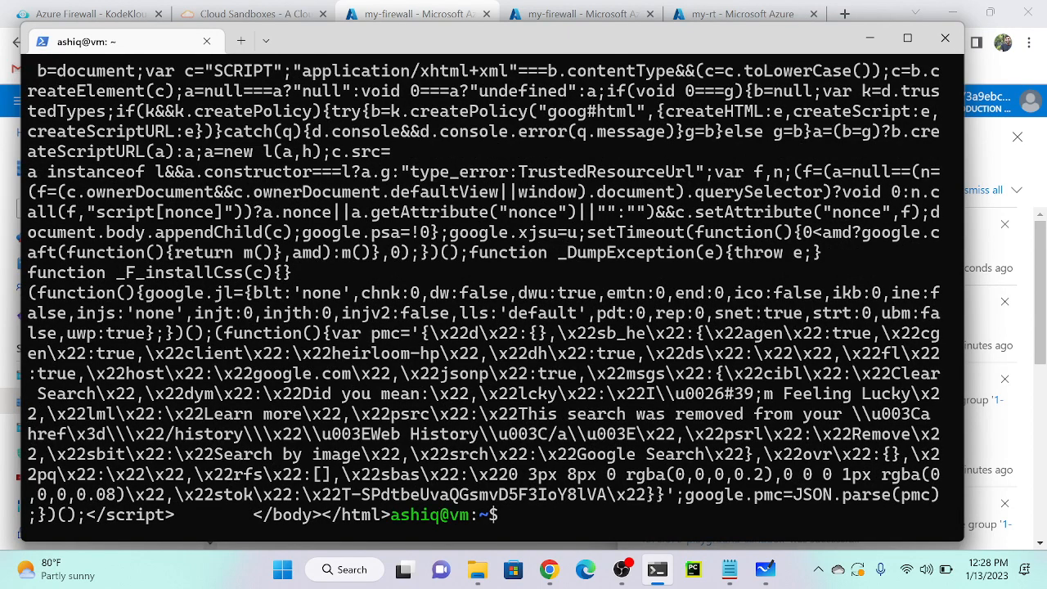
{"action": "key", "text": "Up"}
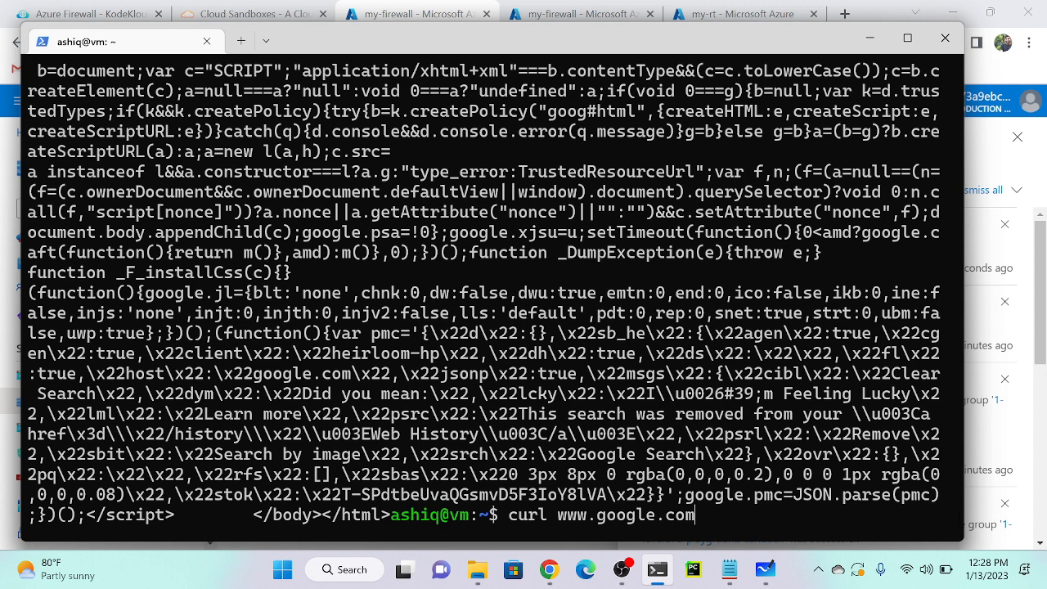
{"action": "key", "text": "BackSpace"}
{"action": "key", "text": "BackSpace"}
{"action": "key", "text": "BackSpace"}
{"action": "key", "text": "BackSpace"}
{"action": "key", "text": "BackSpace"}
{"action": "key", "text": "BackSpace"}
{"action": "key", "text": "BackSpace"}
{"action": "key", "text": "BackSpace"}
{"action": "key", "text": "BackSpace"}
{"action": "key", "text": "BackSpace"}
{"action": "key", "text": "BackSpace"}
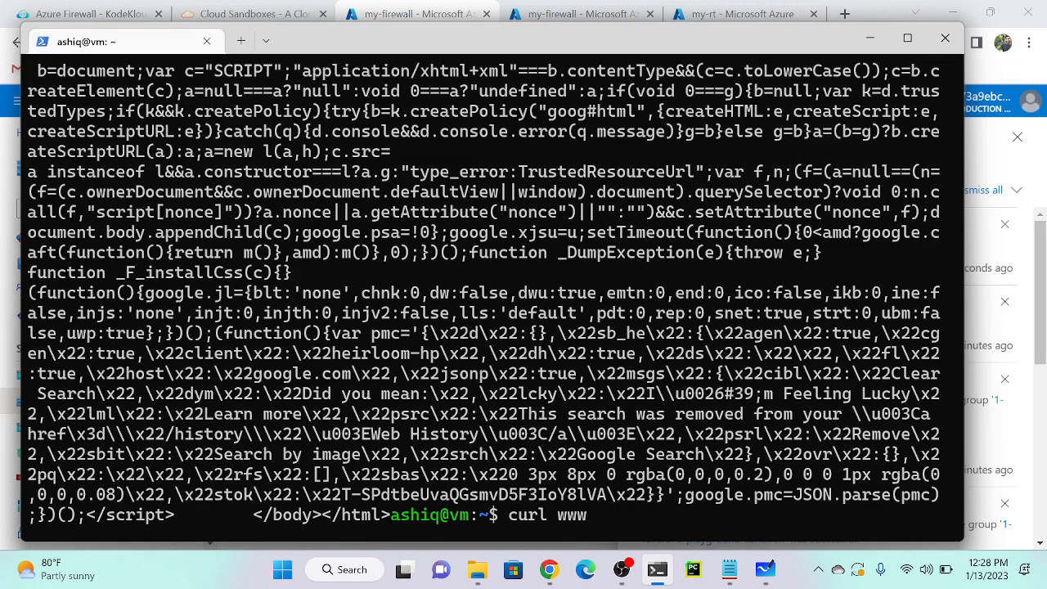
{"action": "type", "text": ".facebook.com"}
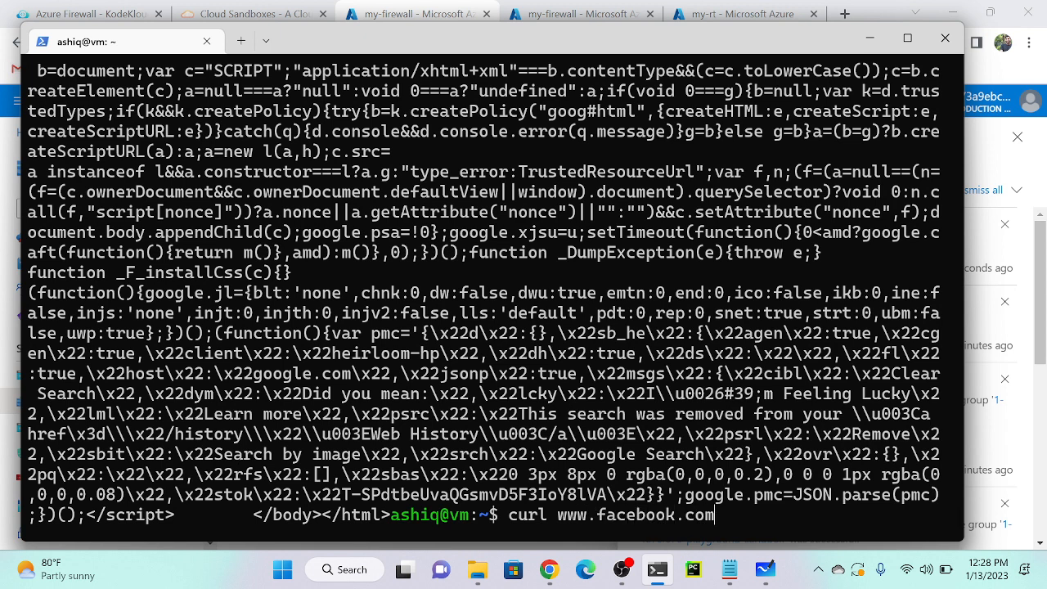
{"action": "key", "text": "Return"}
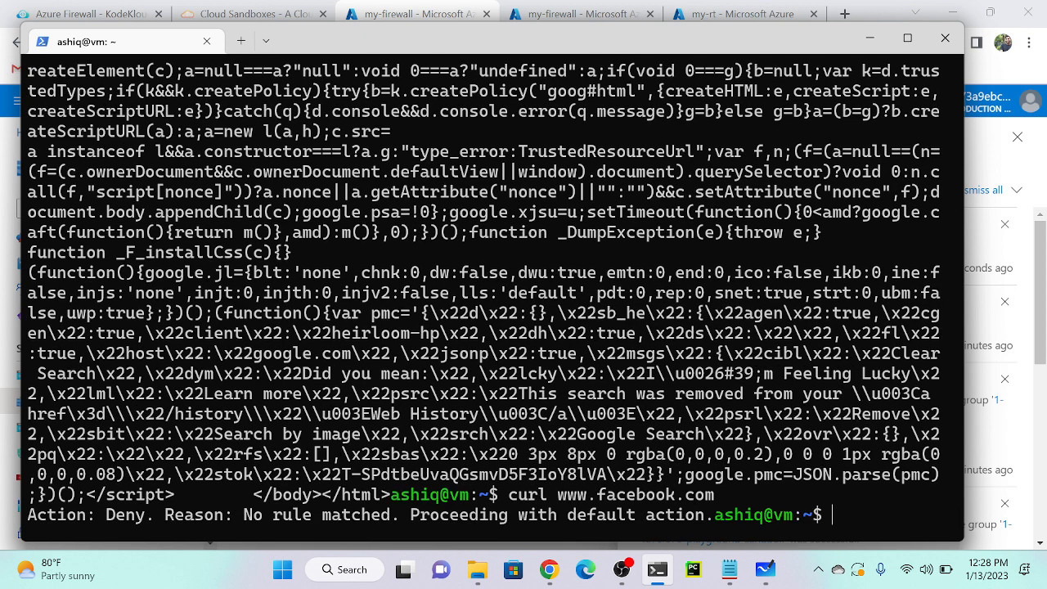